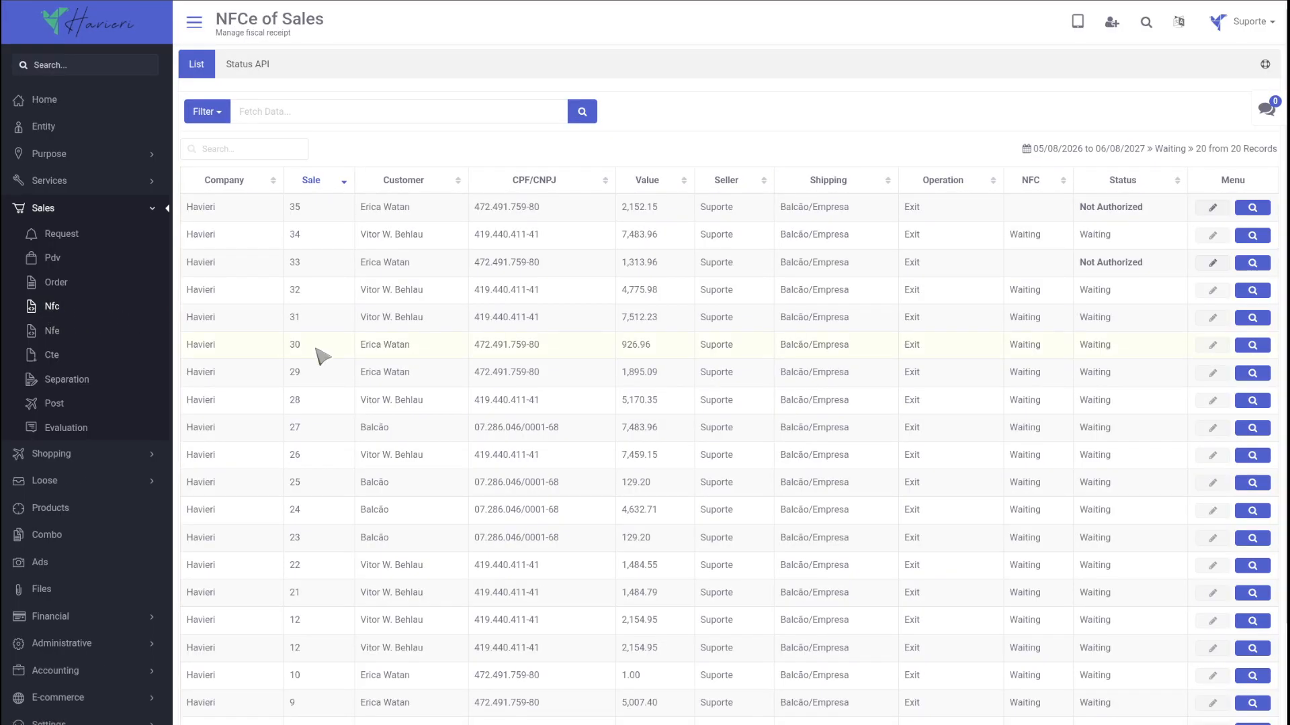
Open sale 35 from the sales list for NFC generation and set its nature of operation to Vendas nfce
click(321, 182)
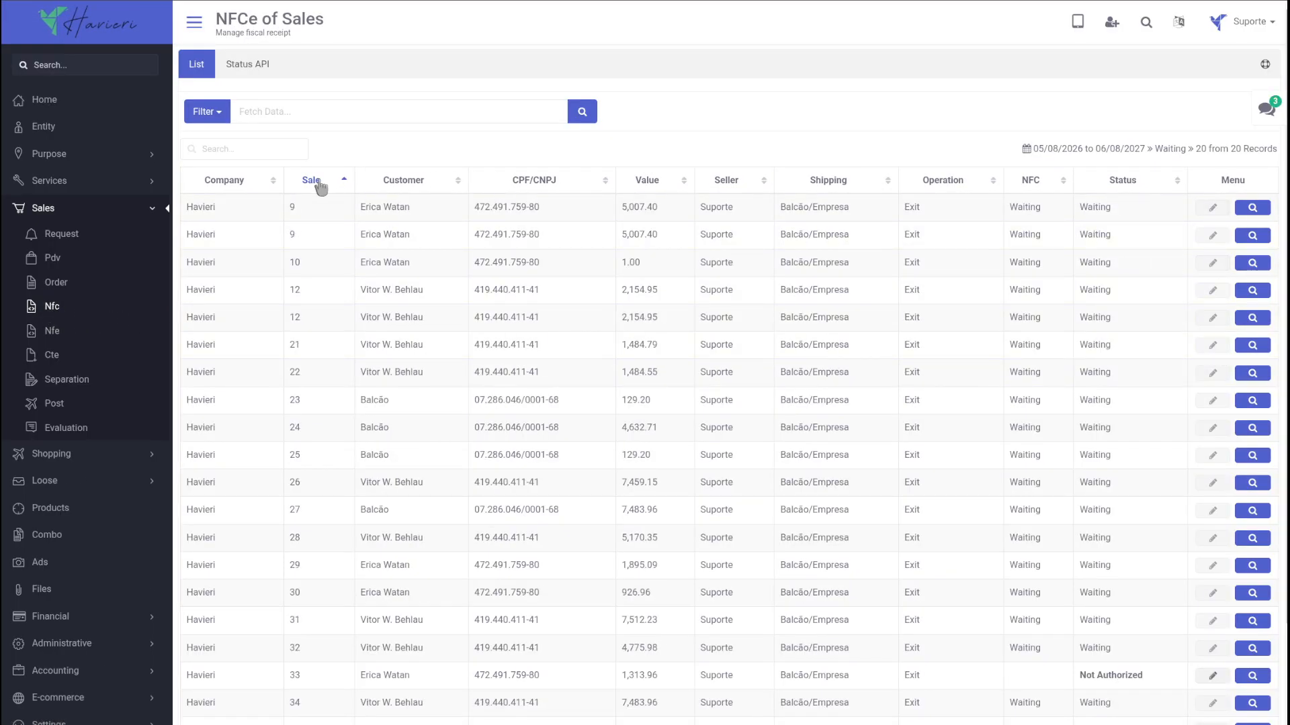
click(320, 182)
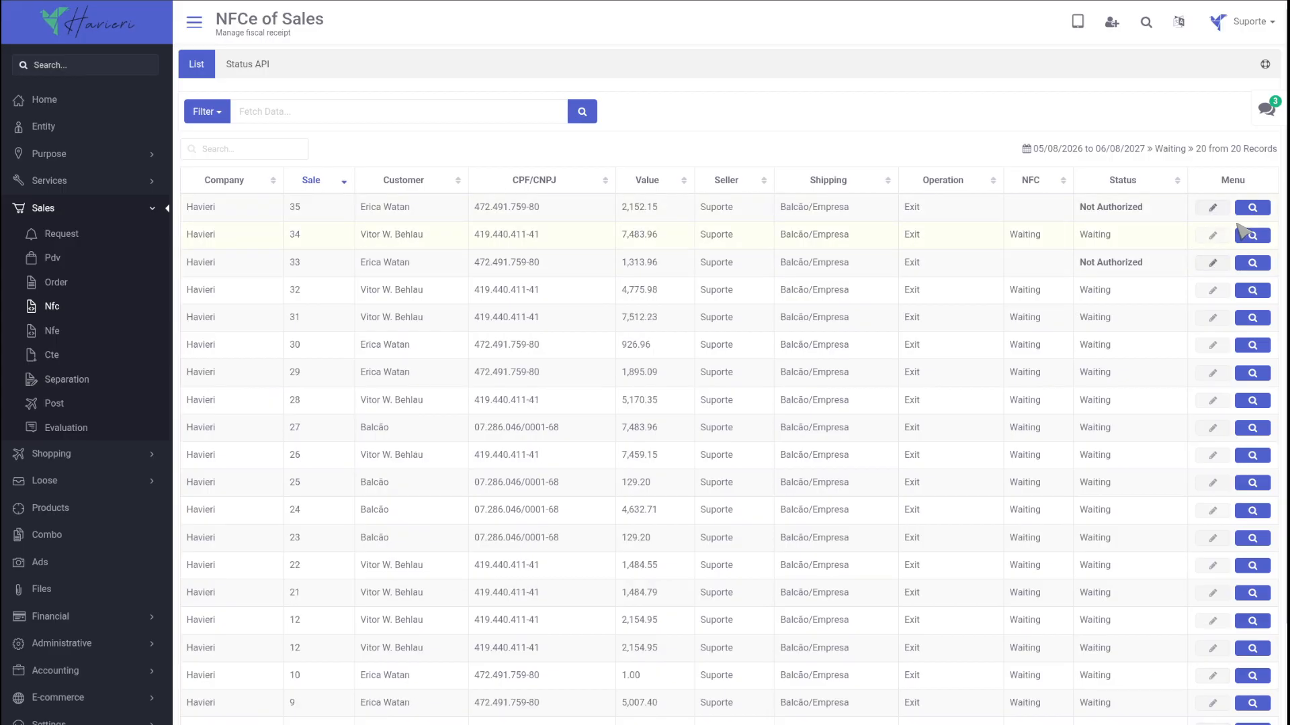
click(1252, 207)
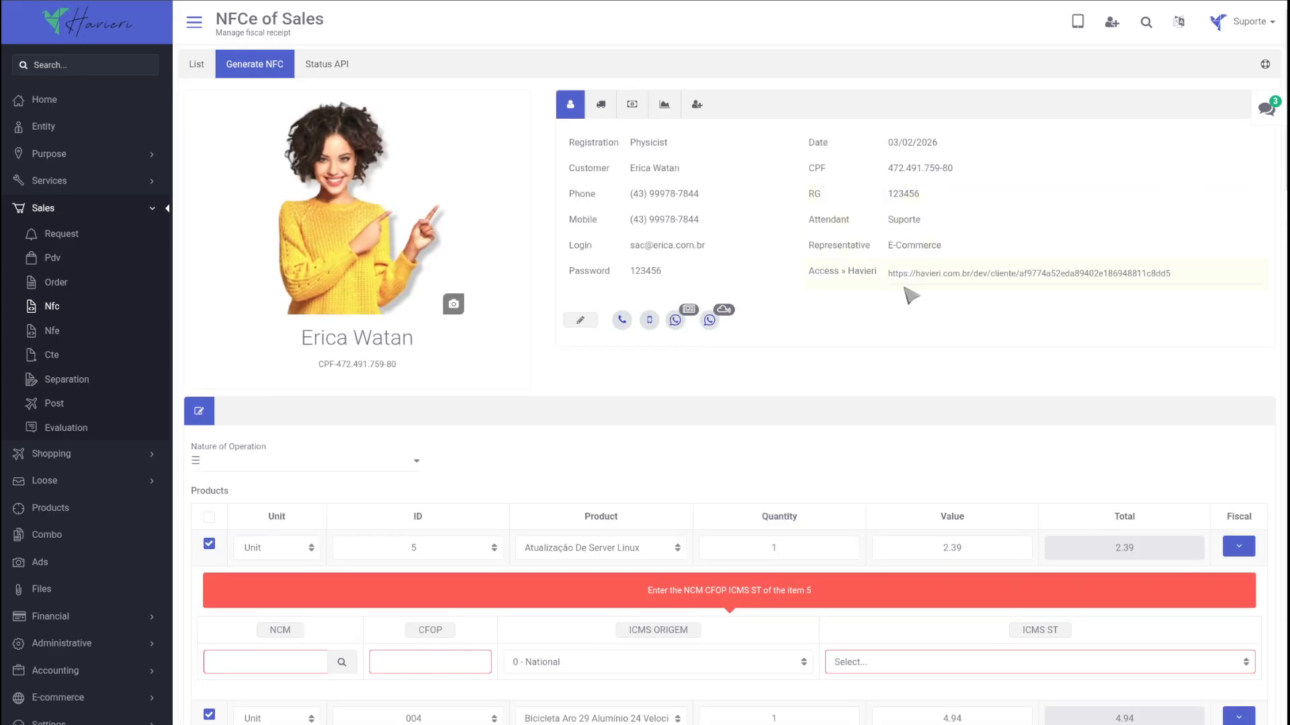
click(252, 504)
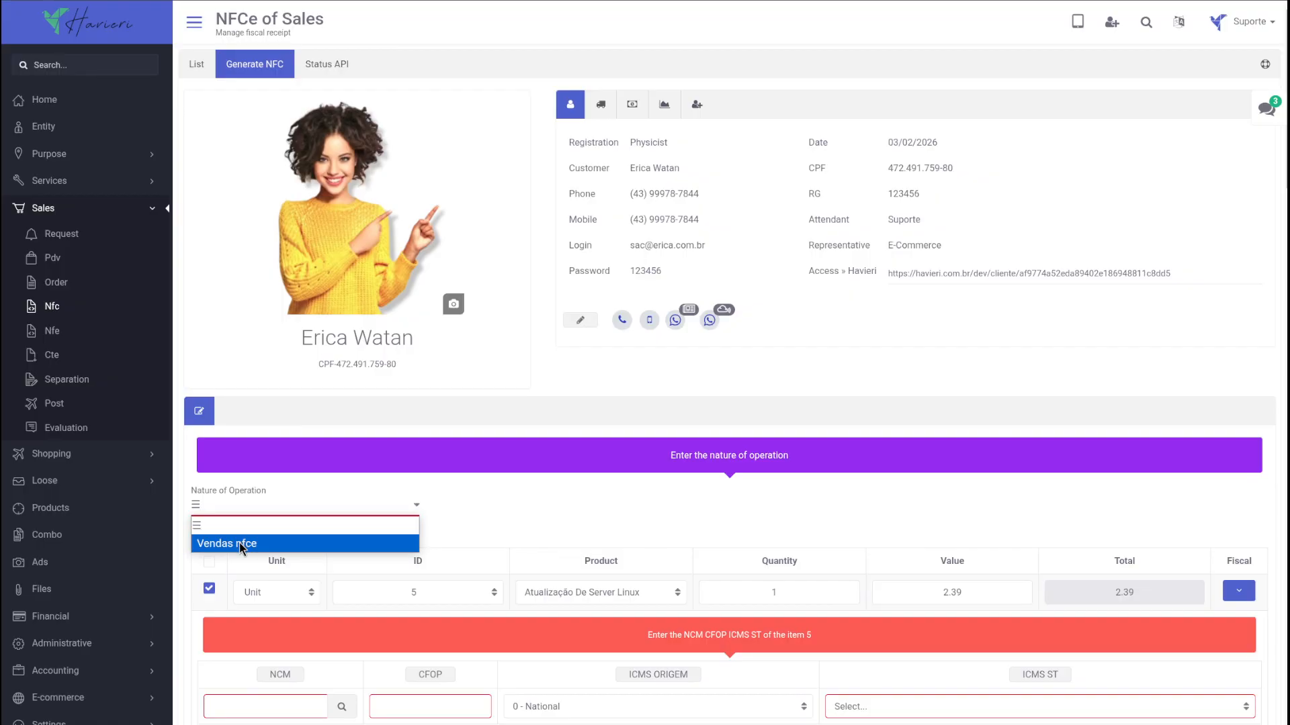
click(240, 544)
Expand the fiscal details of products 5 and 004, and set product 004's ICMS ST to 50 - Suspended - NFE
scroll(1189, 317, down, 3)
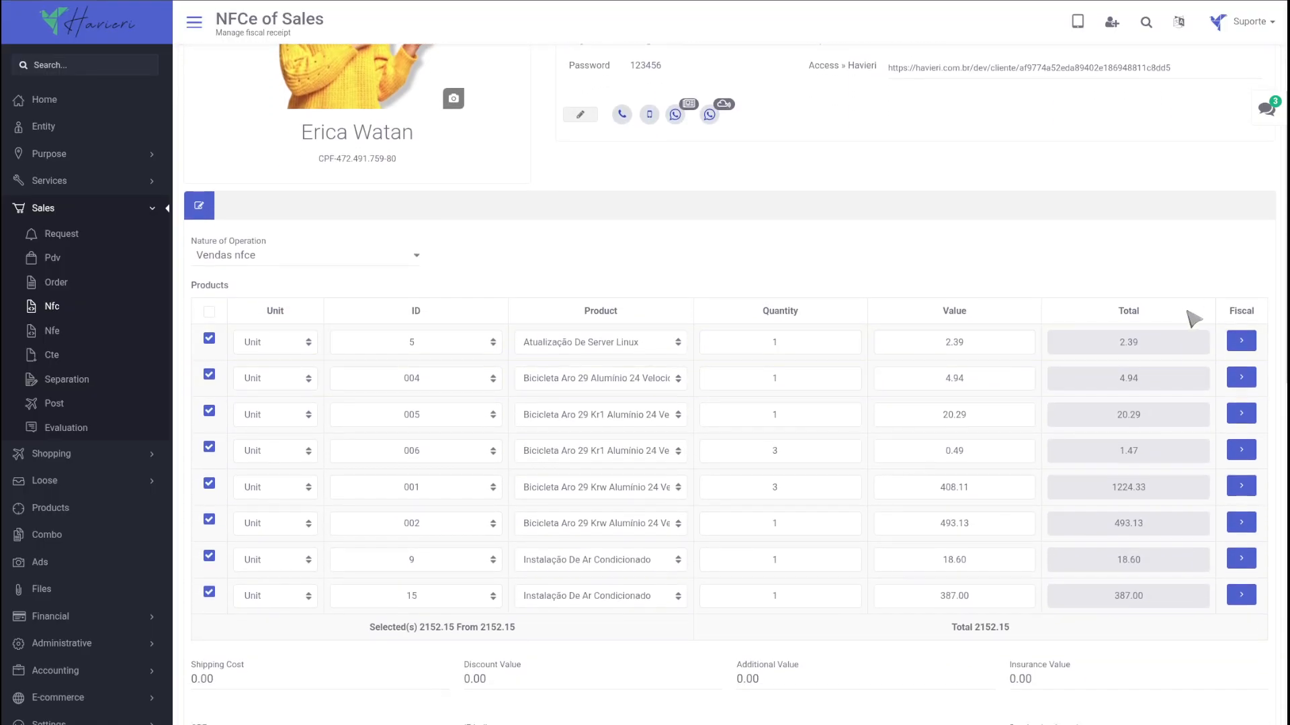
click(1241, 342)
click(1239, 468)
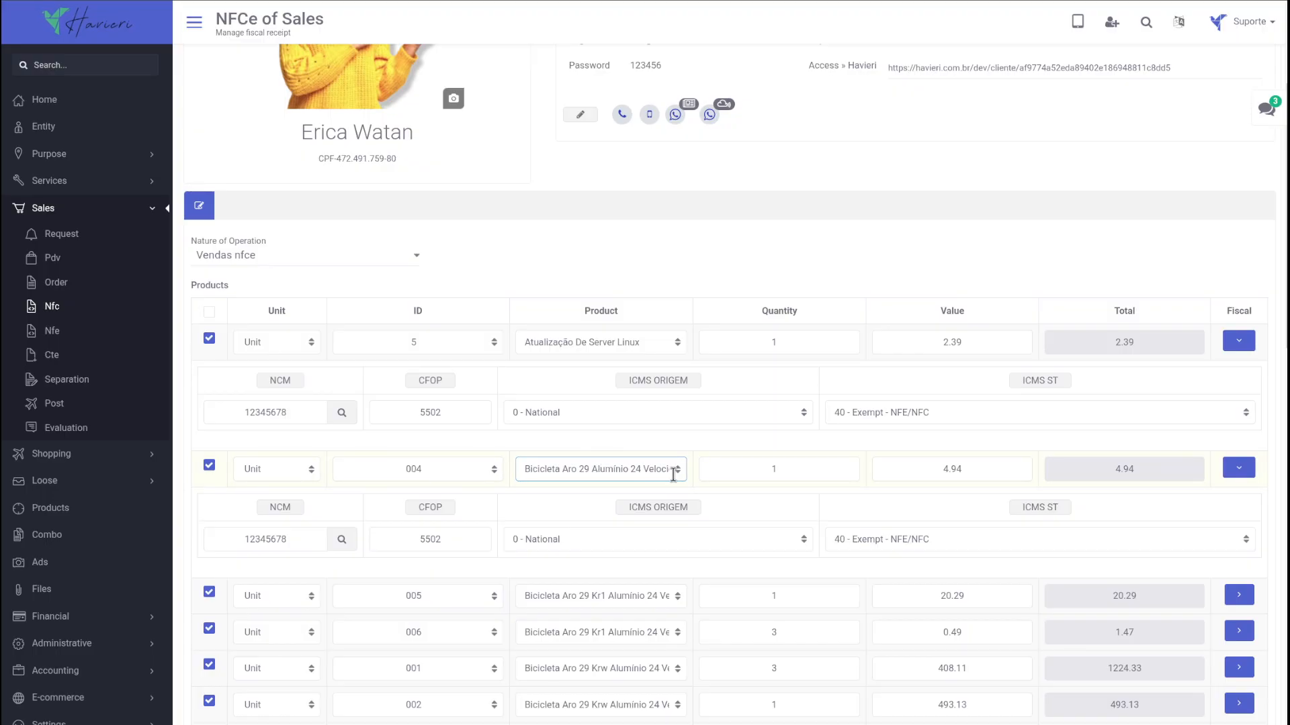
click(582, 541)
click(616, 530)
scroll(617, 530, down, 1)
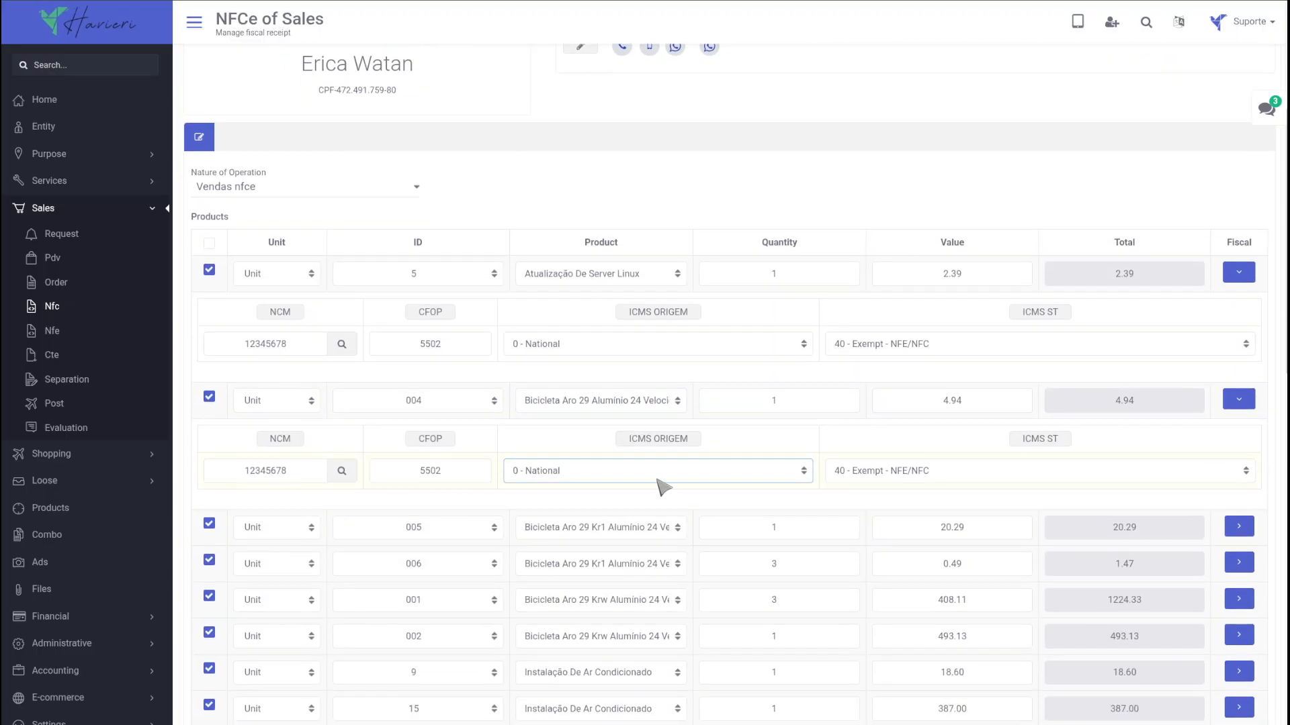
click(896, 474)
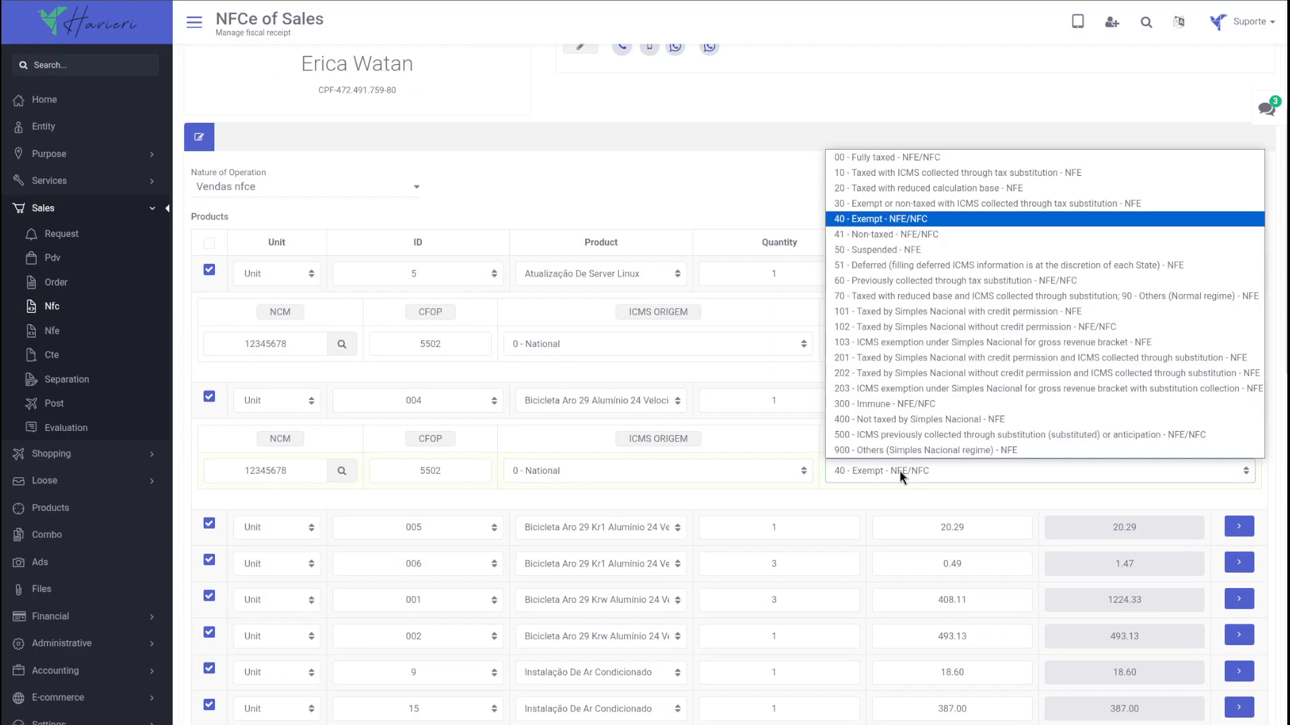
click(955, 250)
Set product 005's ICMS origin to 4 - National produced through basic production processes and ICMS ST to 60 - Previously collected through tax substitution - NFE/NFC
scroll(960, 275, down, 2)
click(1238, 527)
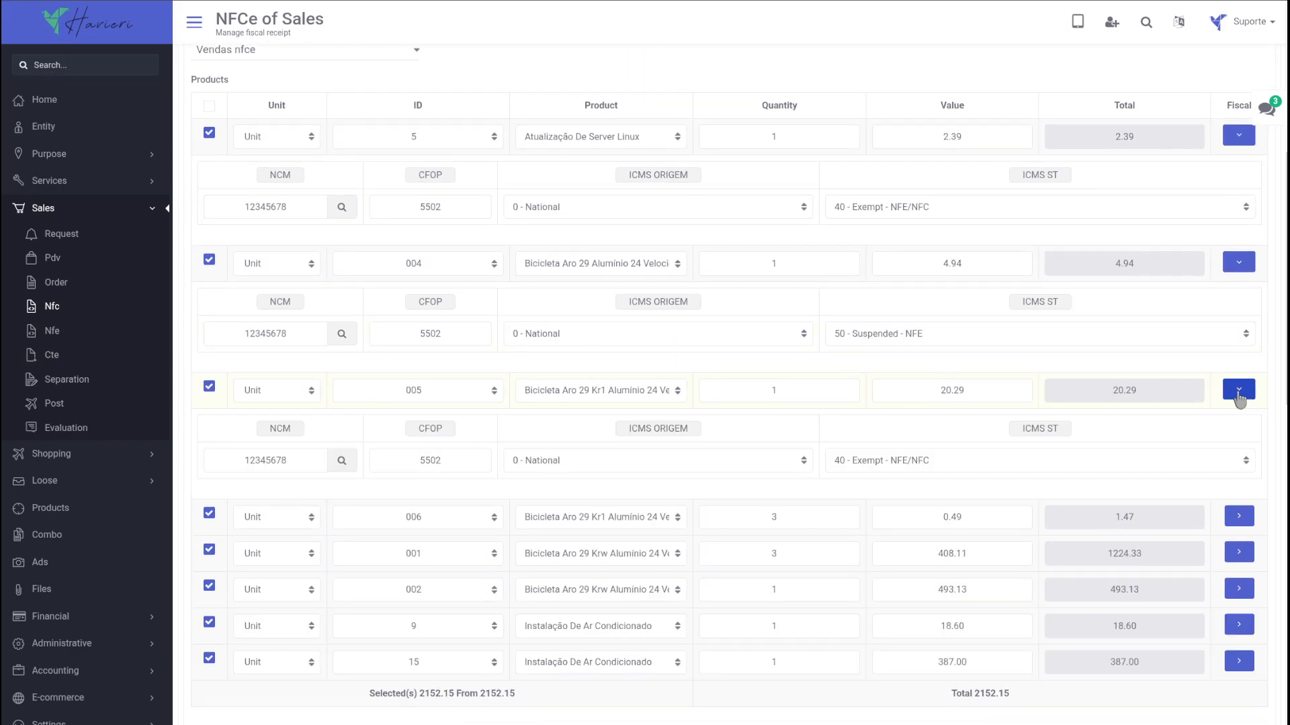
scroll(844, 492, down, 2)
click(586, 324)
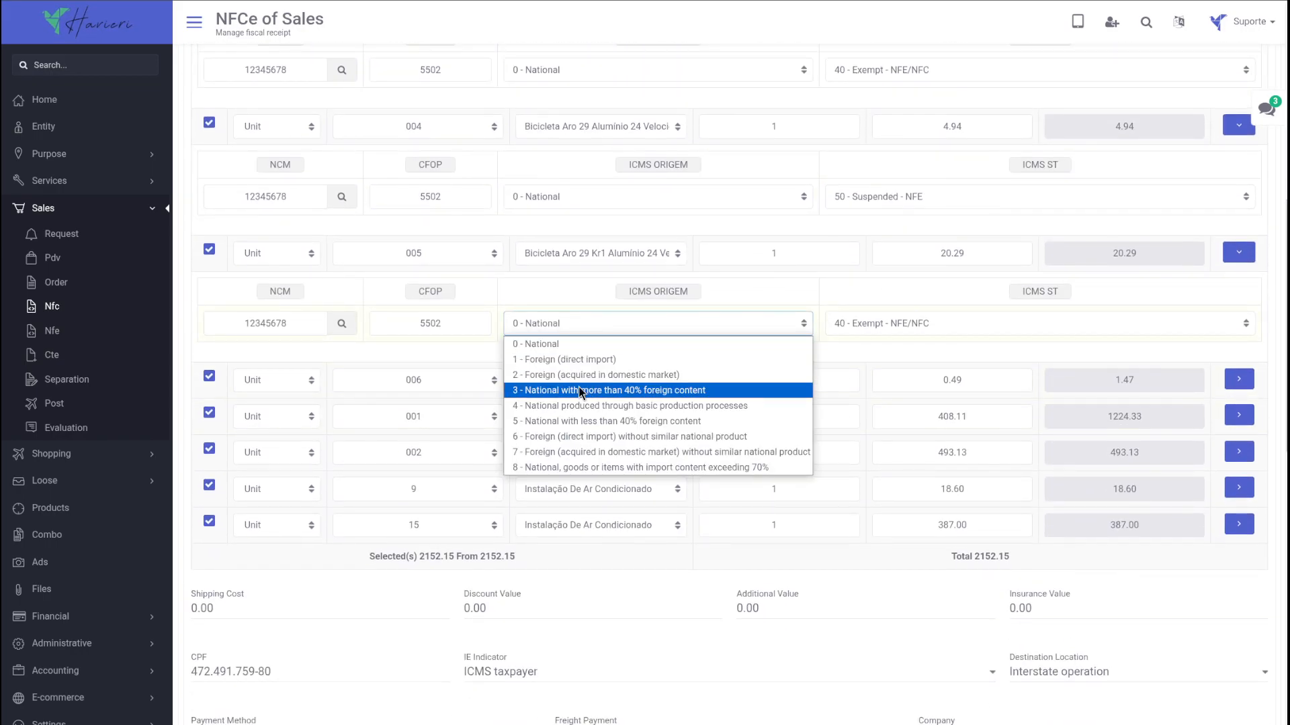
click(577, 406)
click(930, 328)
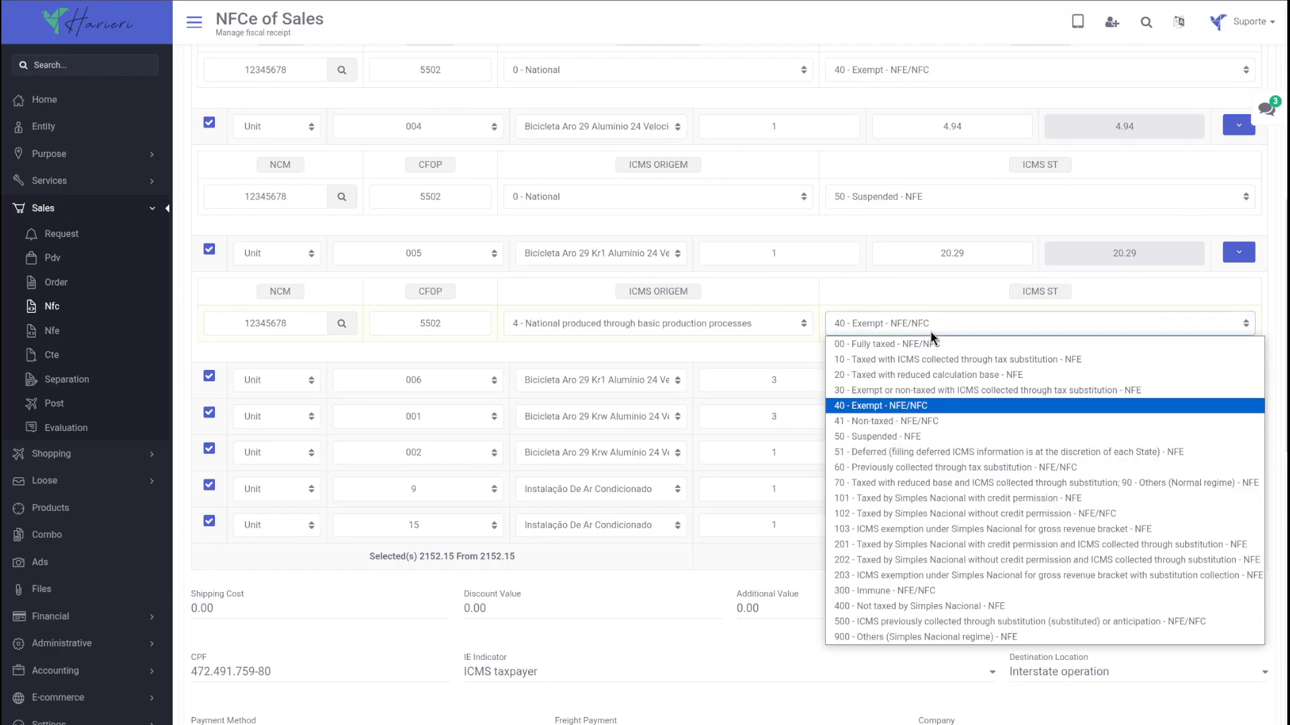
click(966, 472)
Set the IE Indicator to Taxpayer exempt from ICMS registration and the destination location to International operation
scroll(967, 470, down, 4)
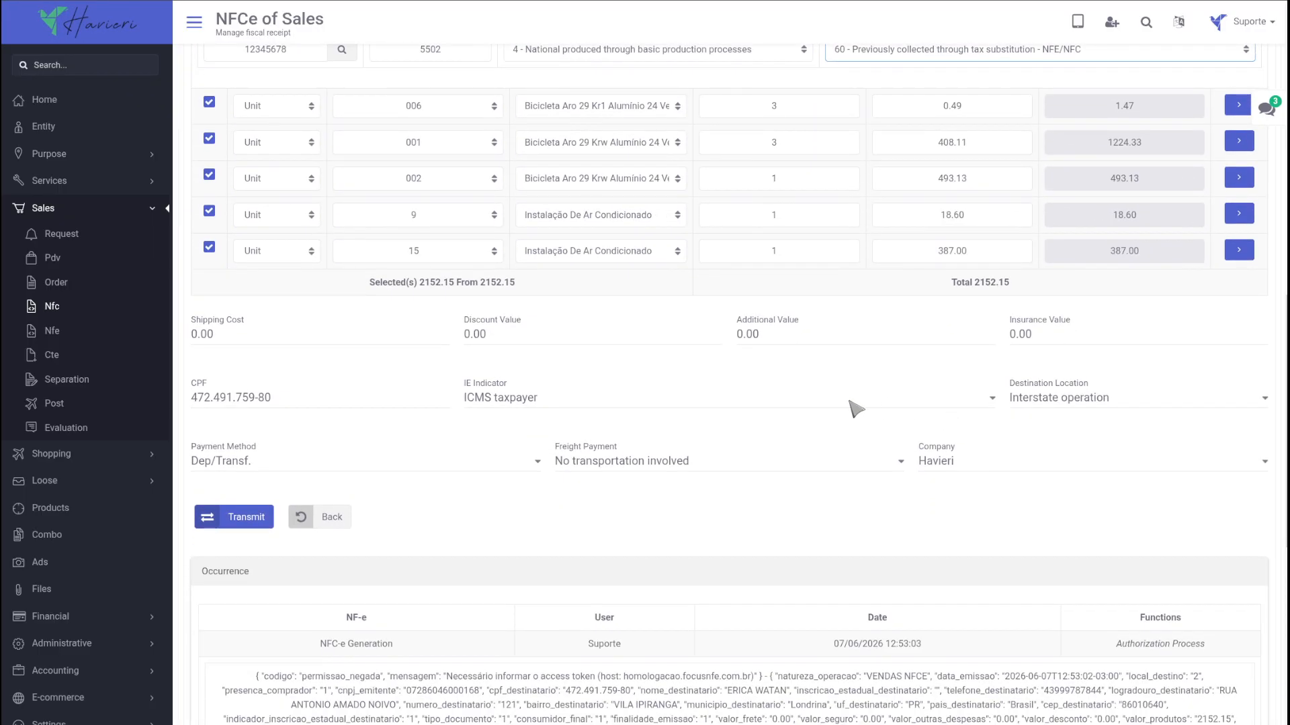
click(544, 397)
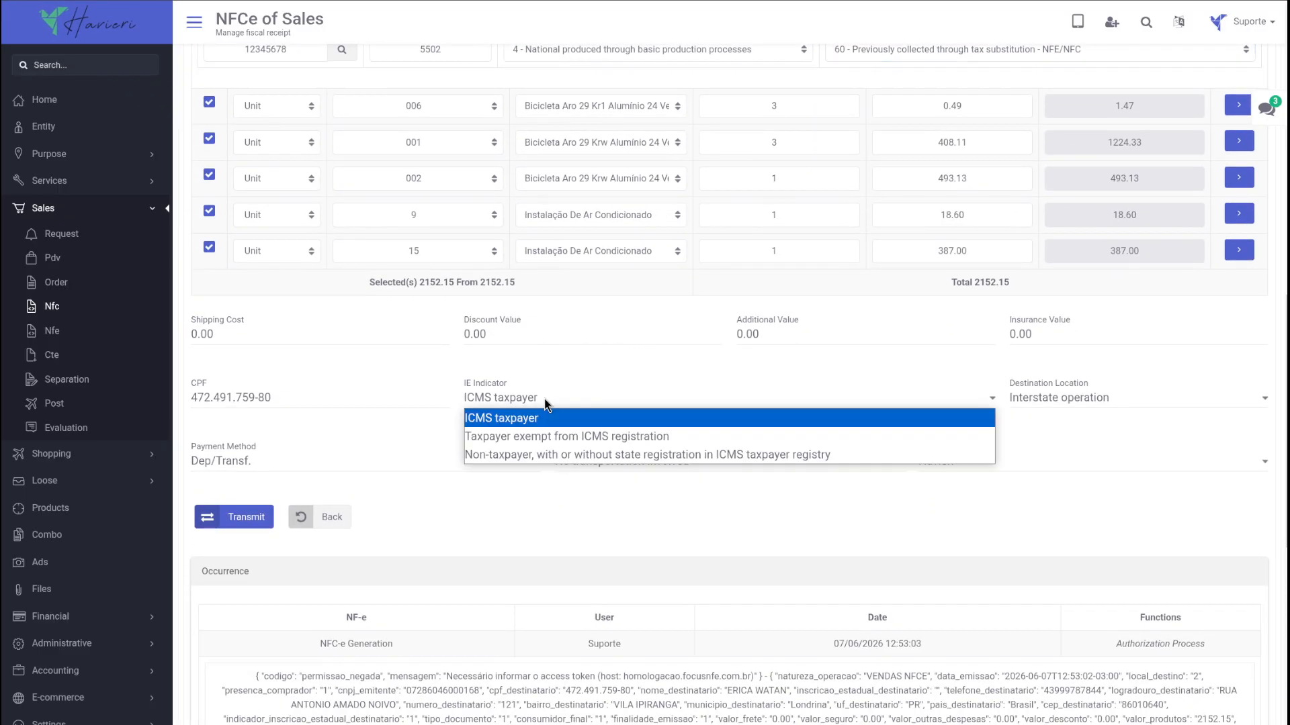
click(531, 441)
click(1045, 397)
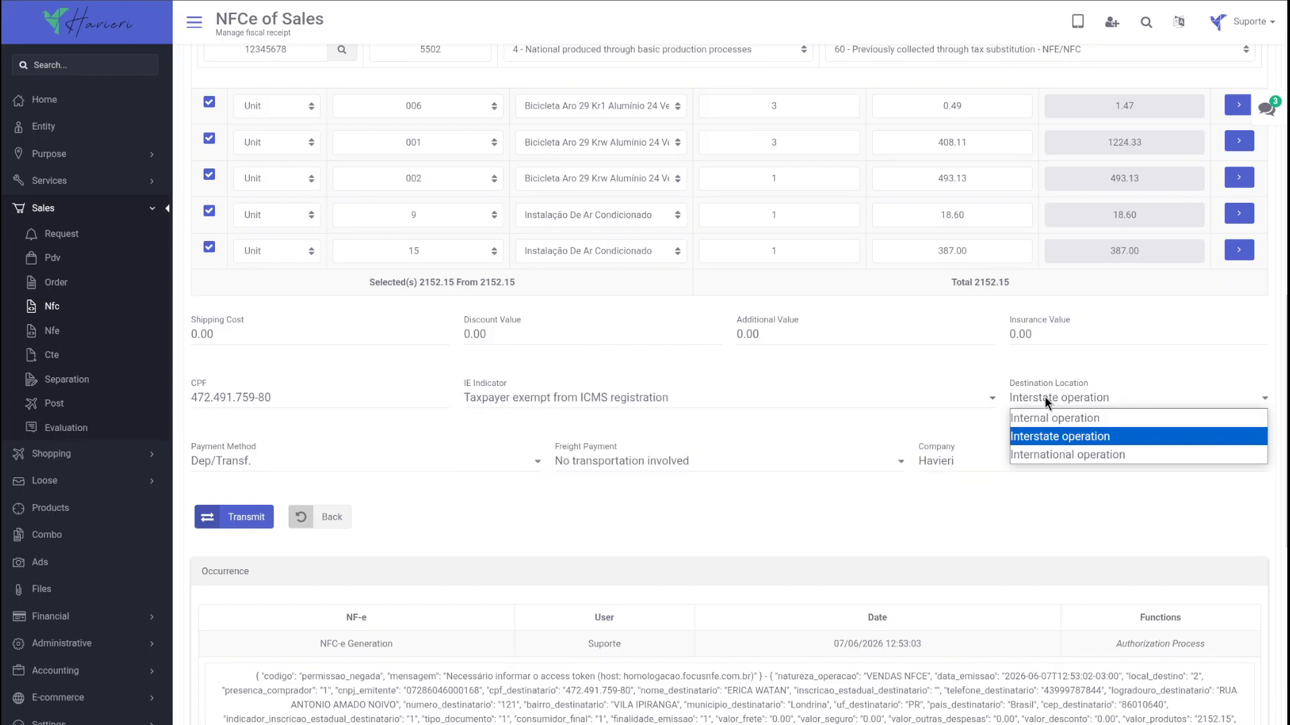
click(1057, 452)
Set the payment method to Mercado Livre and check the available freight payment and company options
click(424, 465)
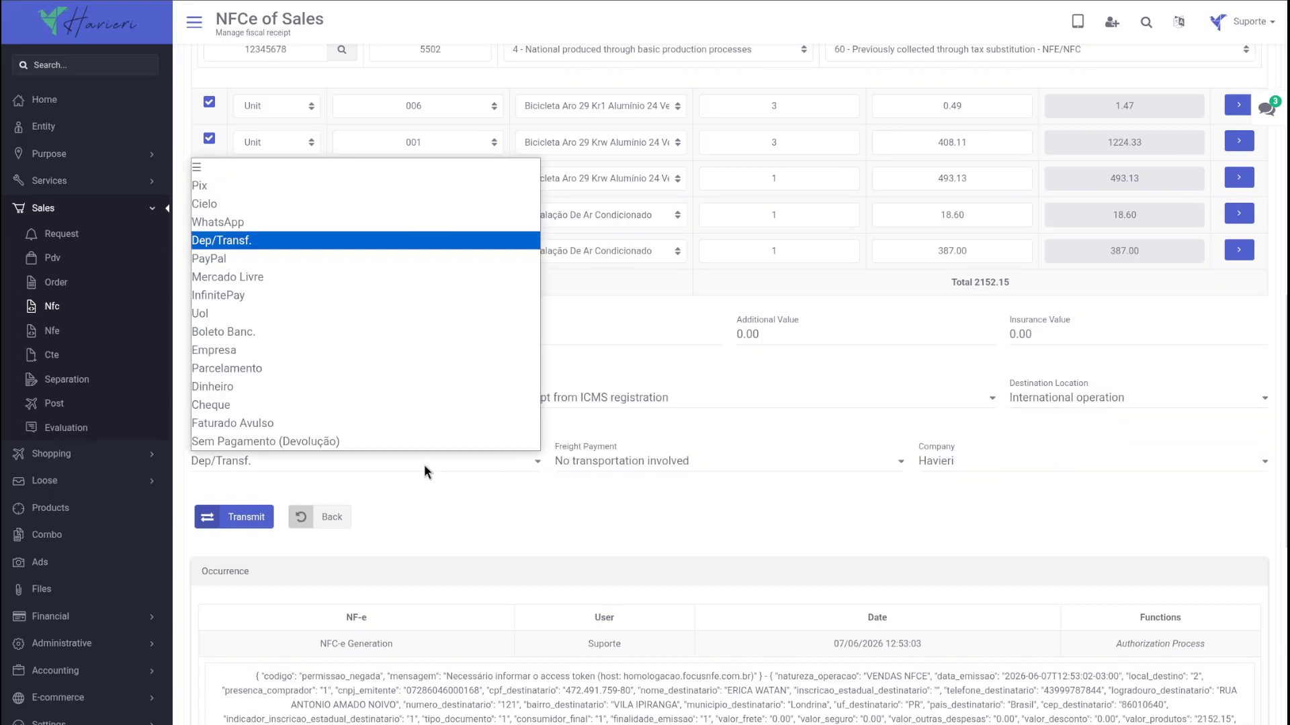
click(384, 280)
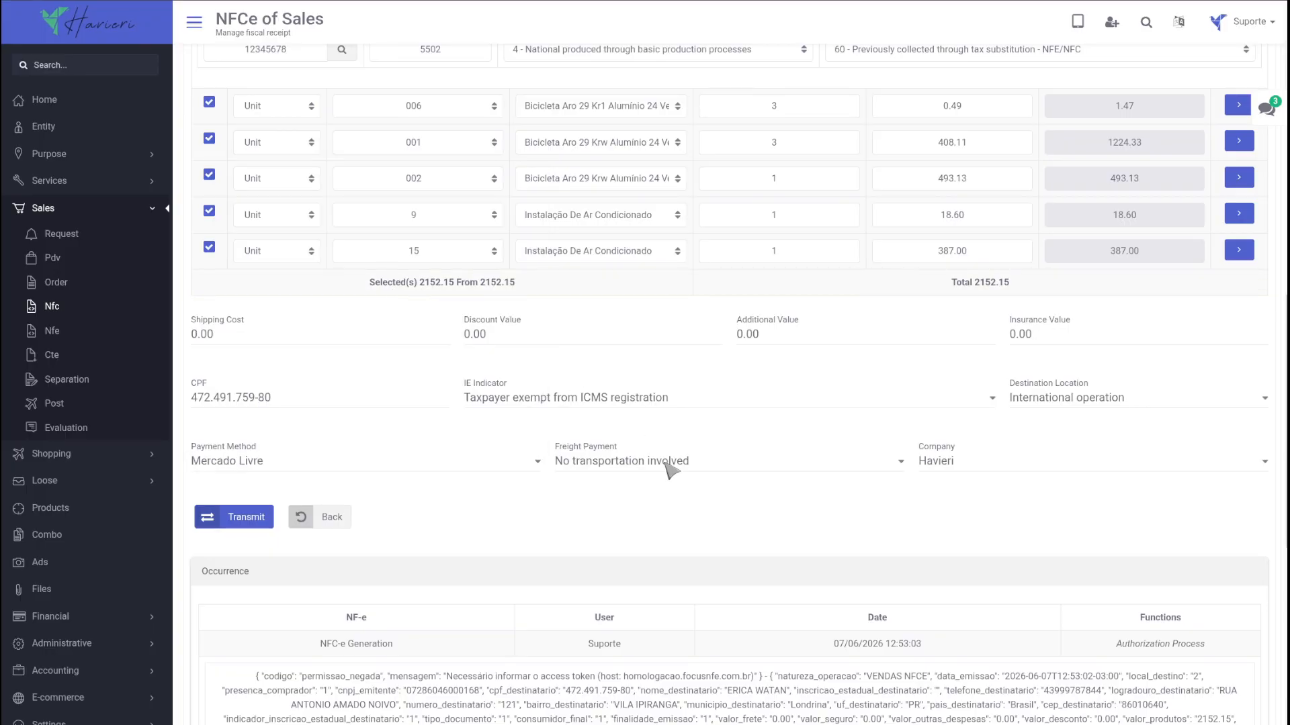
click(665, 463)
key(Escape)
click(982, 466)
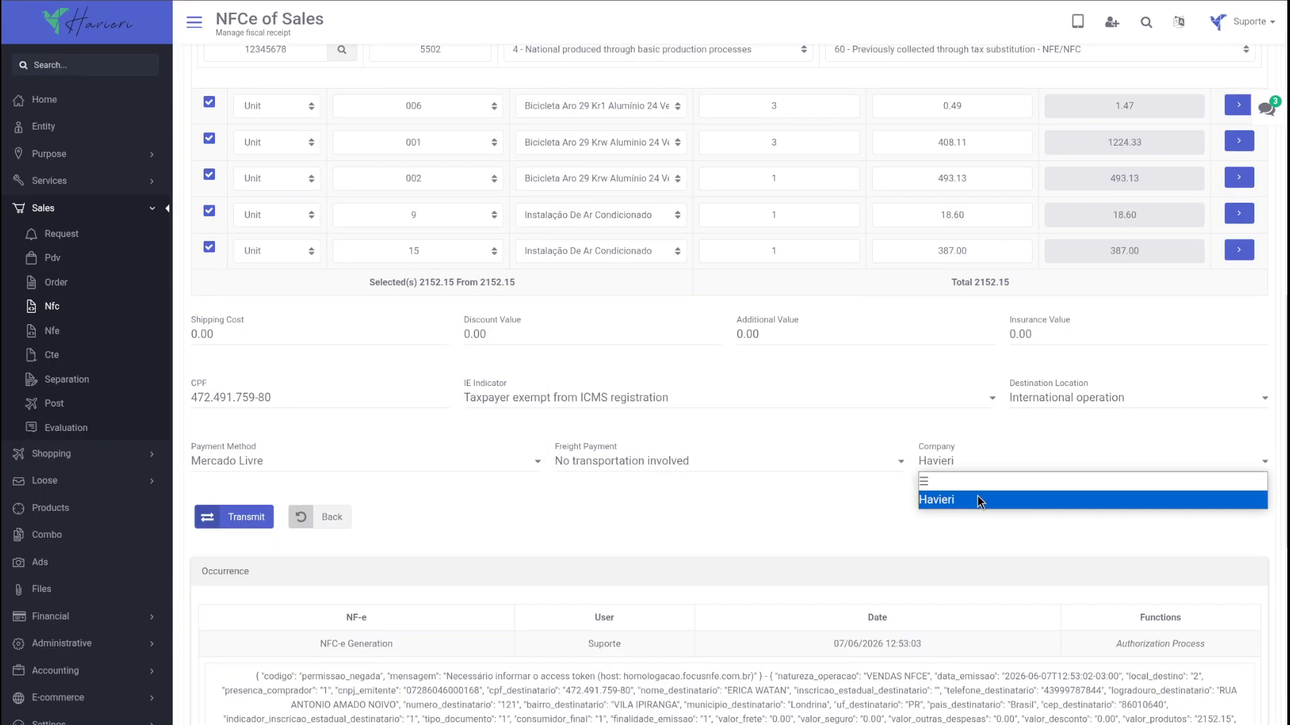
Look through the customer's delivery address, credit information and six-month sales chart
scroll(841, 377, up, 6)
scroll(743, 366, up, 6)
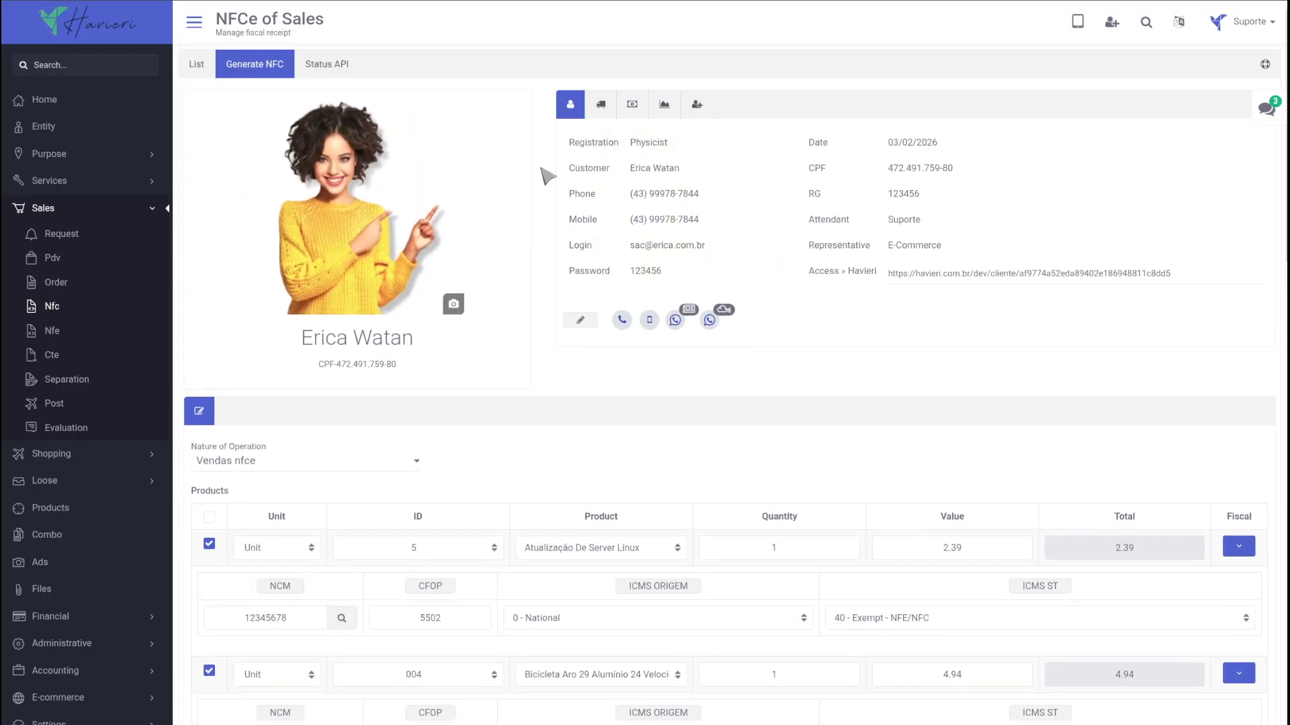
click(601, 105)
click(632, 104)
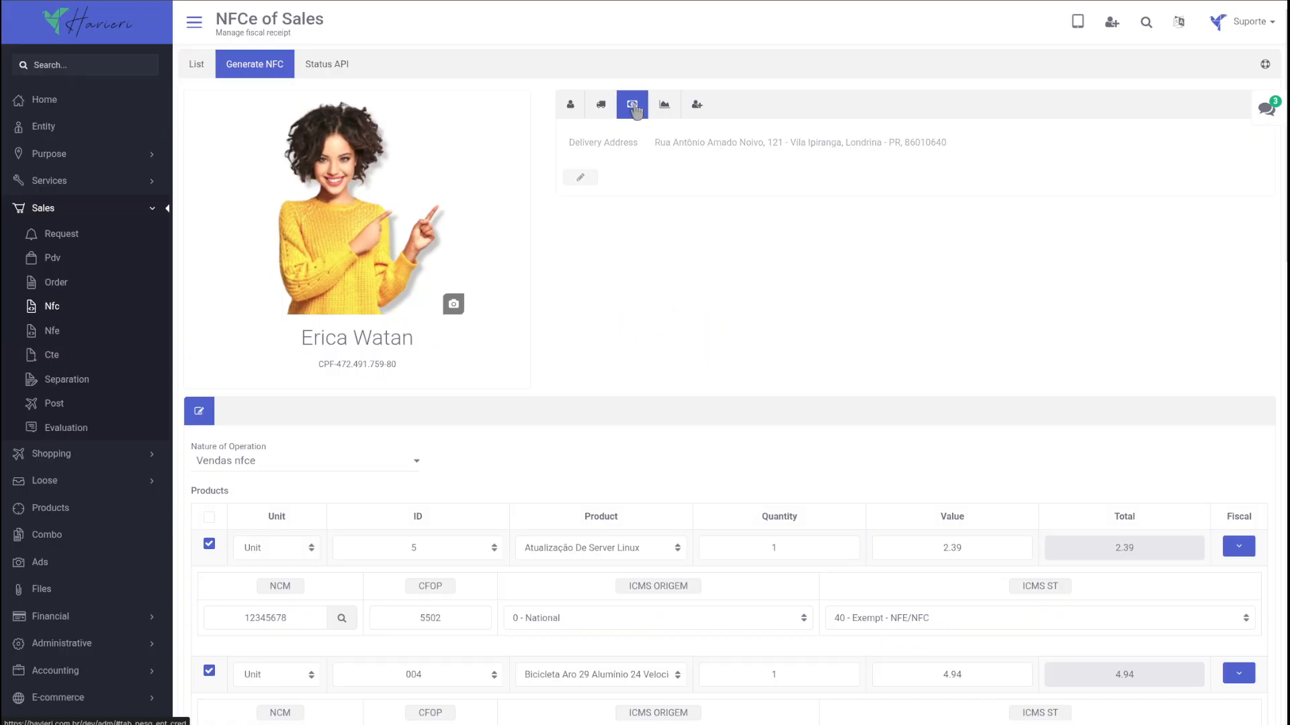
click(665, 106)
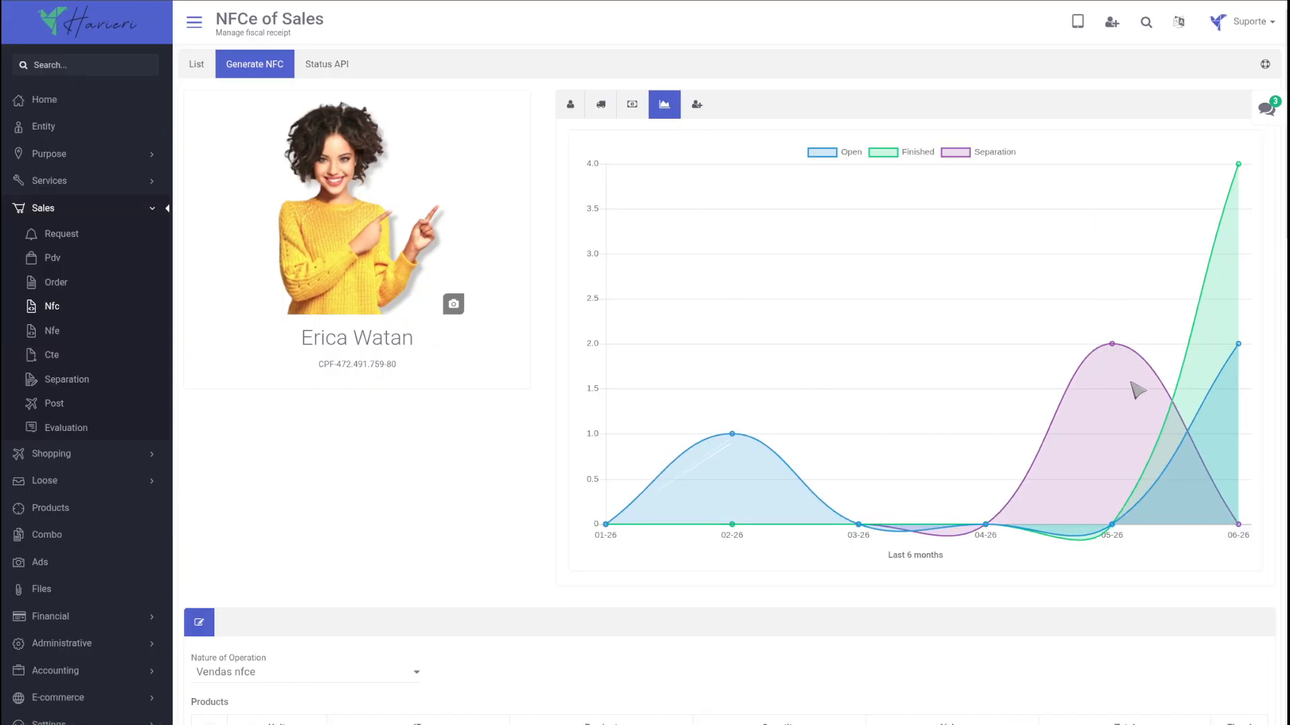
Hide and show again the Finished, Separation and Open series in the customer's sales chart
click(879, 155)
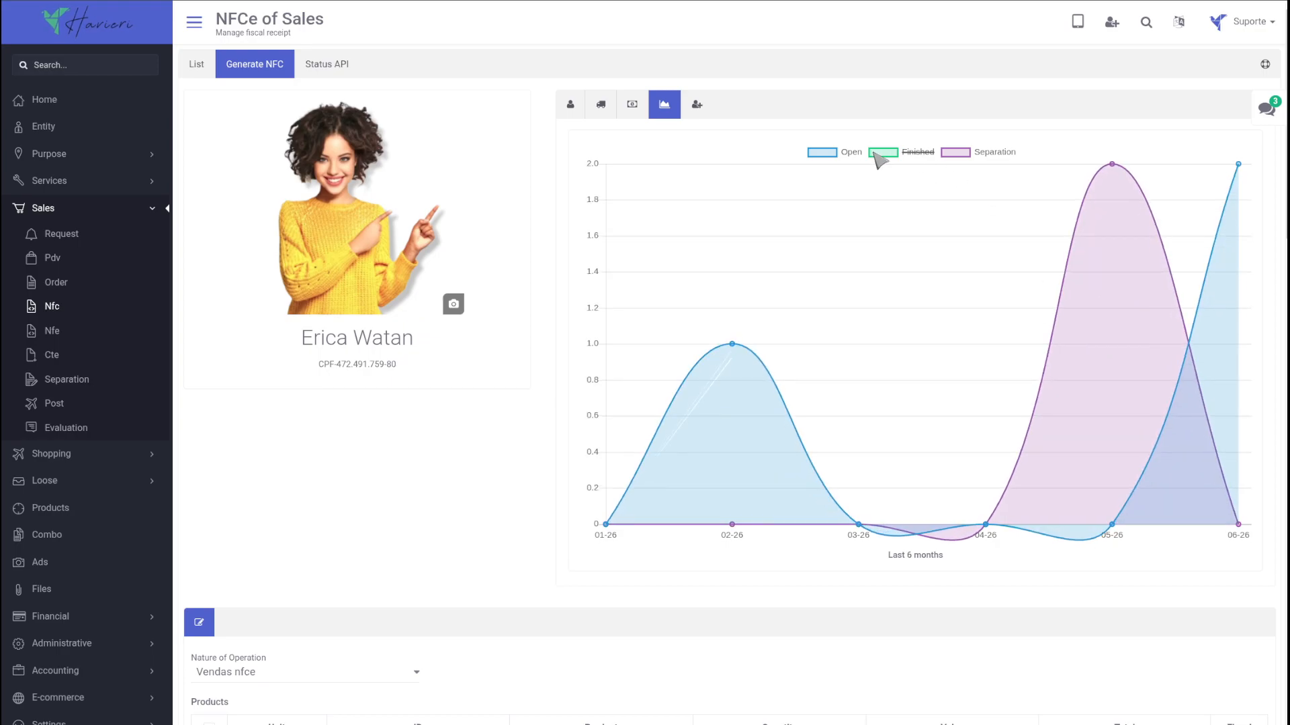
click(877, 154)
click(960, 157)
click(960, 156)
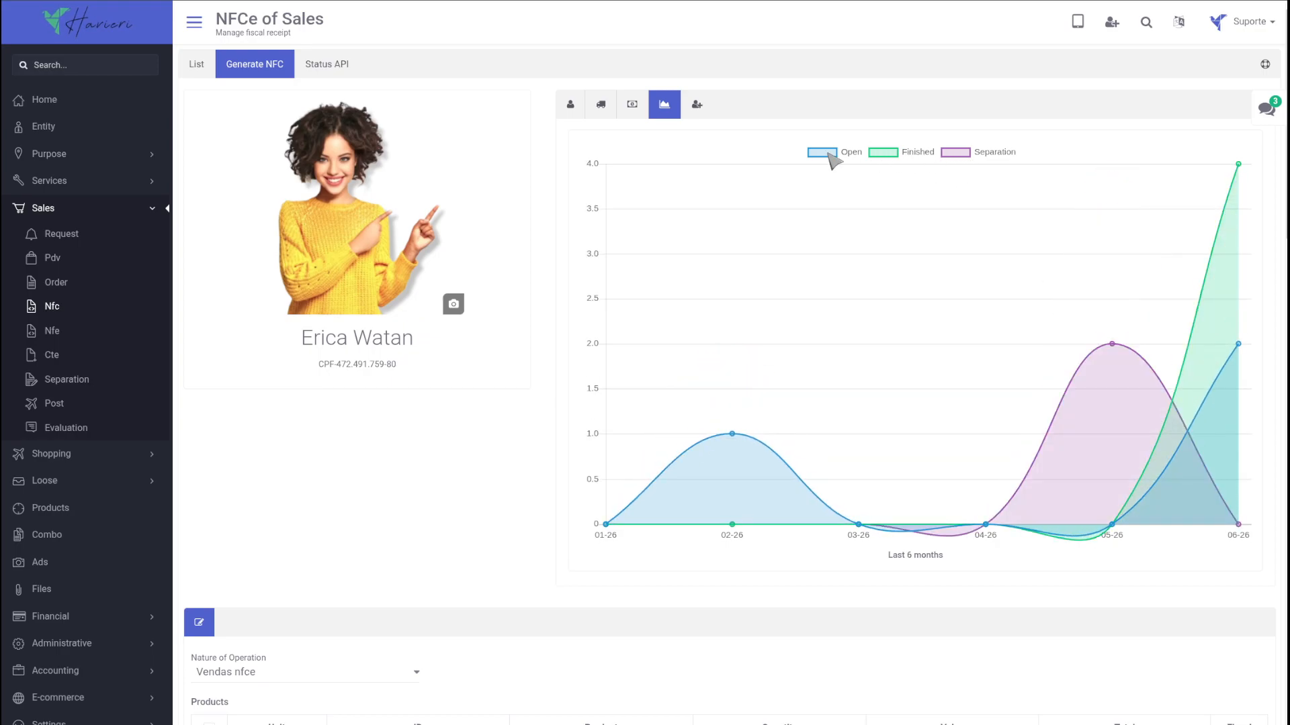
click(831, 156)
click(829, 153)
Examine the customer's history, covering the orders of products 005 and 001 and the financial details of sale 35
click(699, 106)
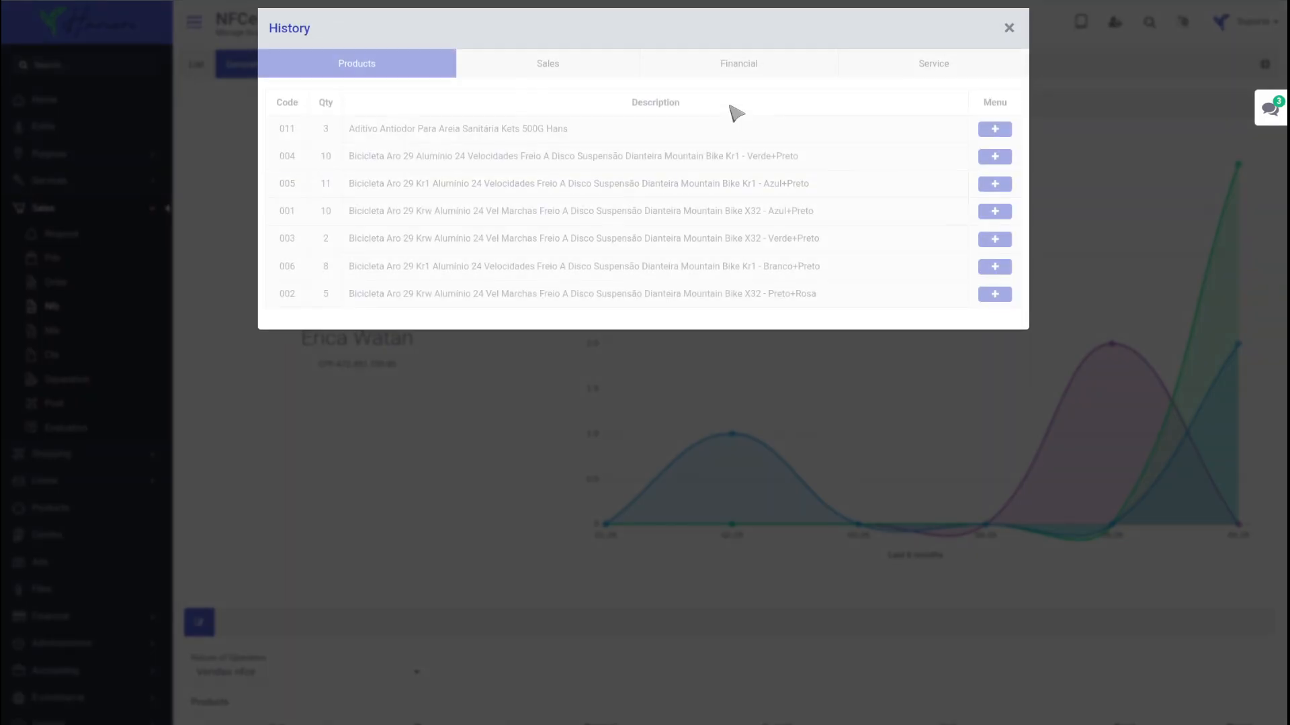
click(993, 185)
click(994, 579)
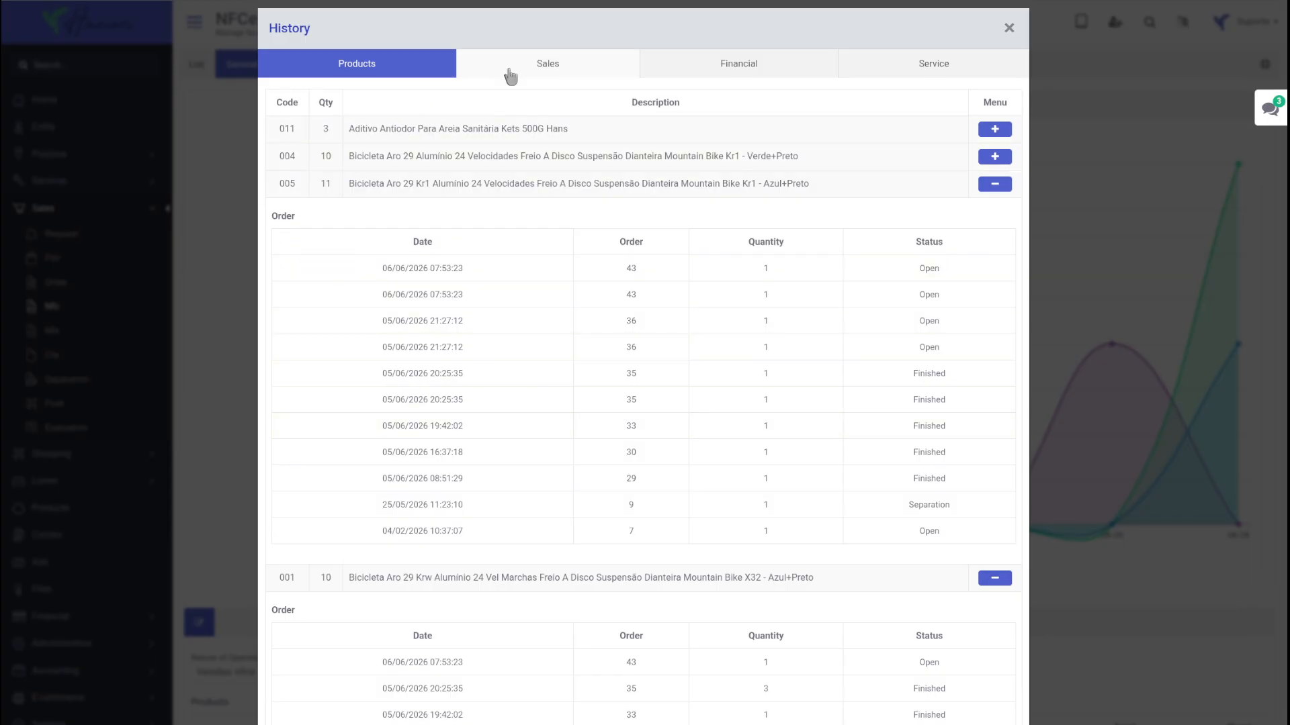
click(548, 63)
click(992, 185)
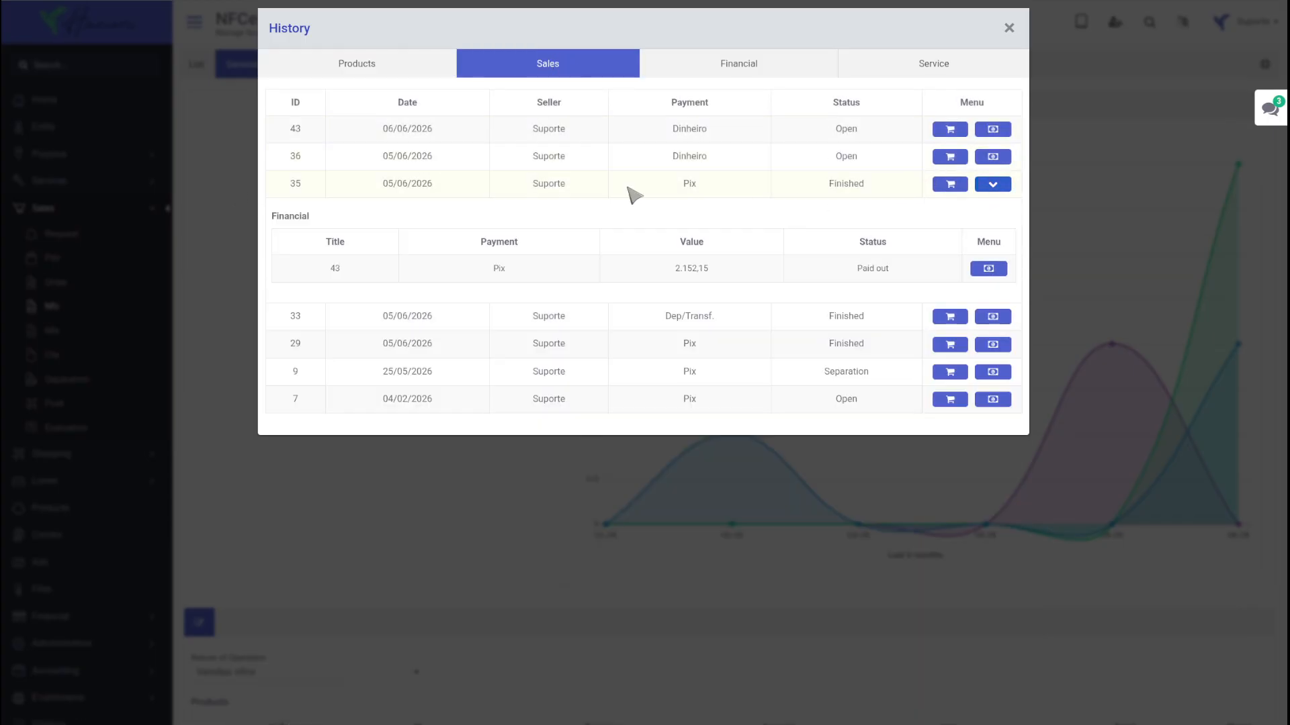
click(231, 176)
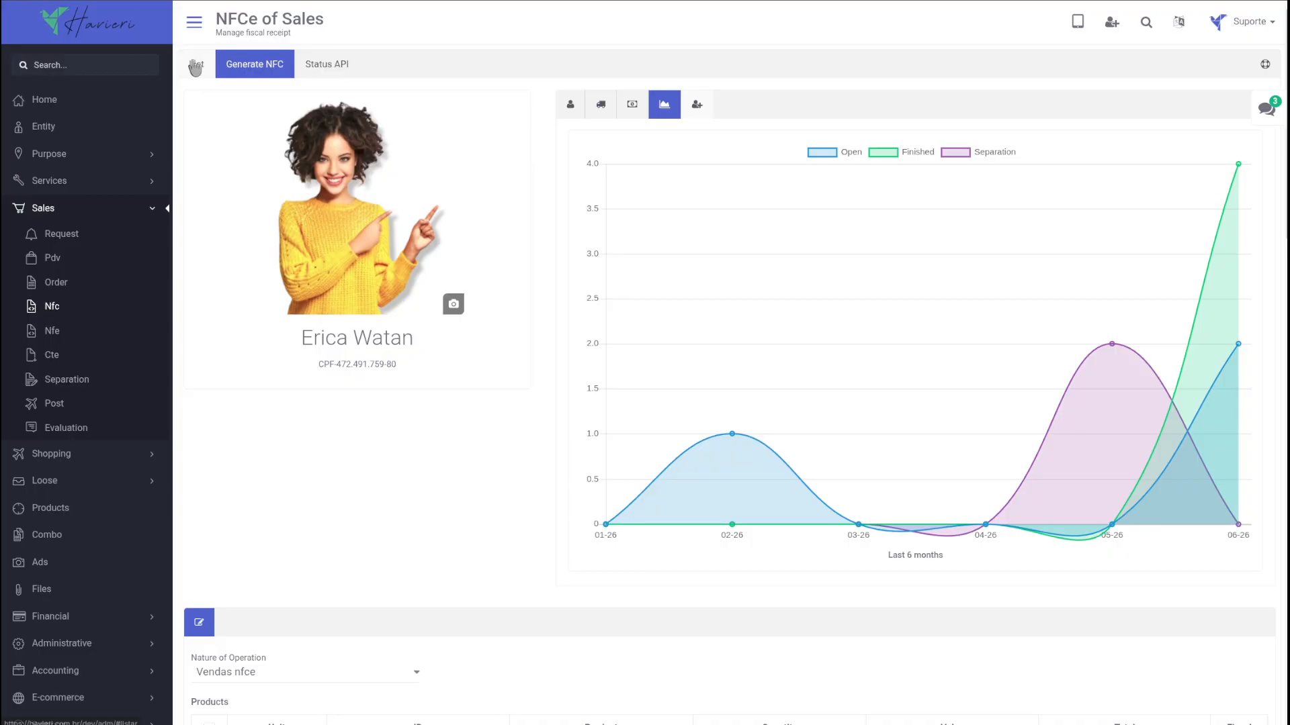
Return to the receipts list and sort it by several columns in turn, ending with ascending sale number
click(196, 66)
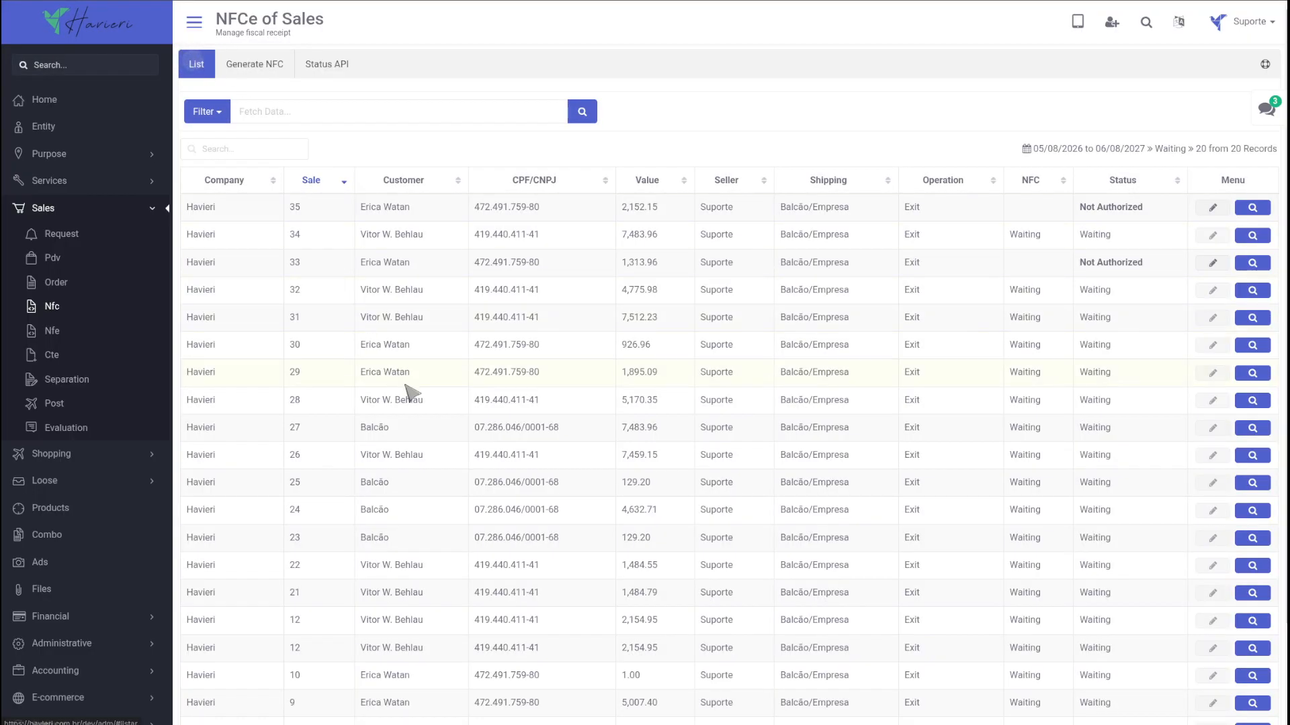
click(311, 183)
click(417, 181)
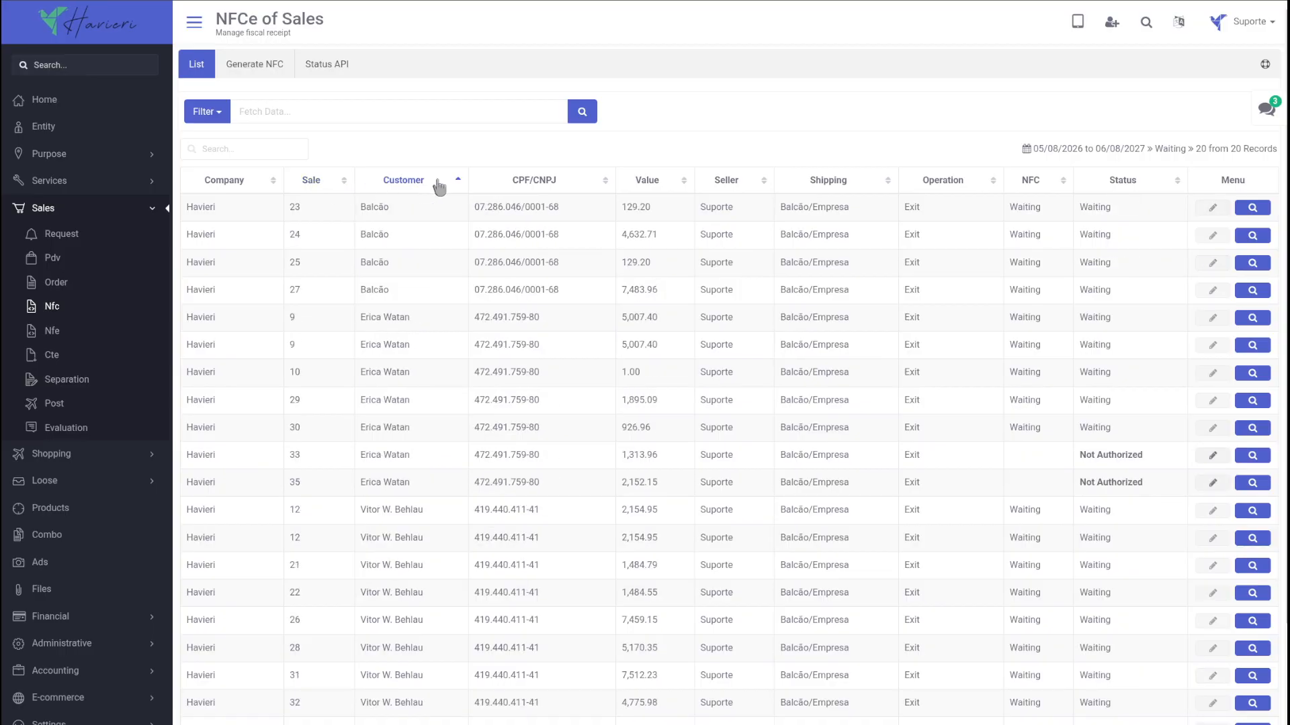
click(532, 180)
click(657, 180)
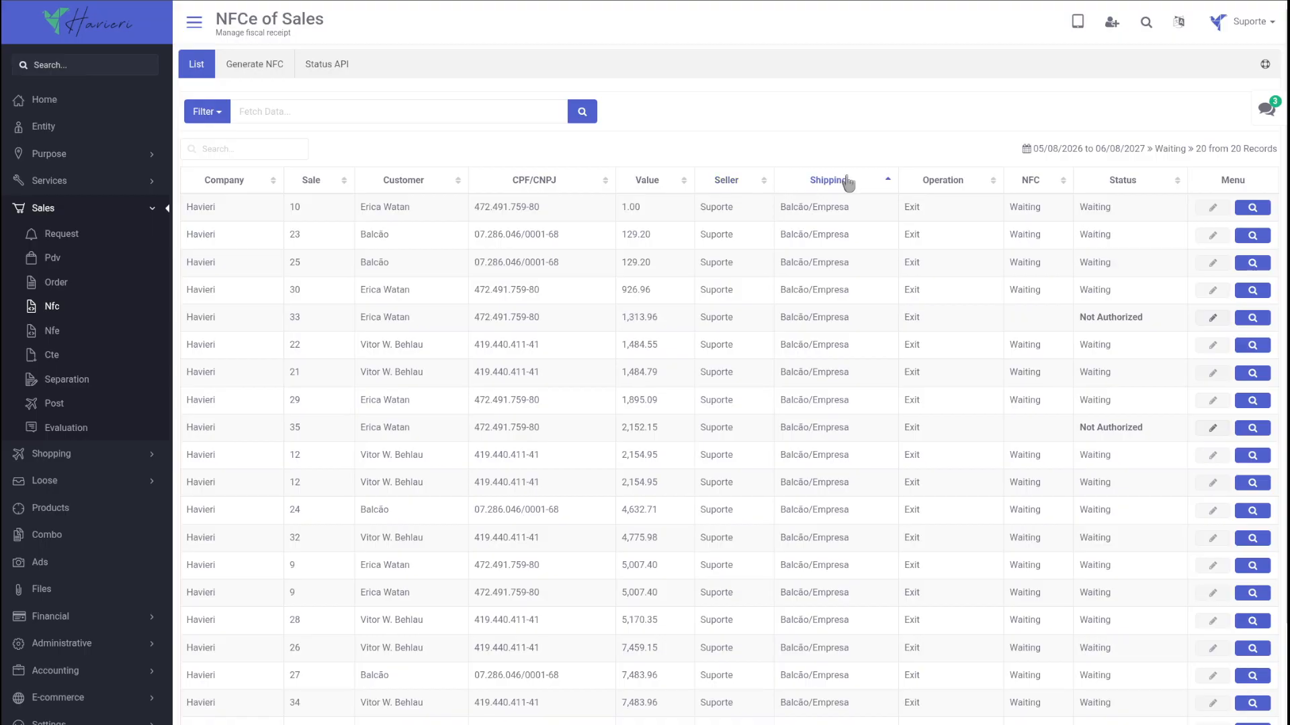
click(940, 187)
click(1035, 184)
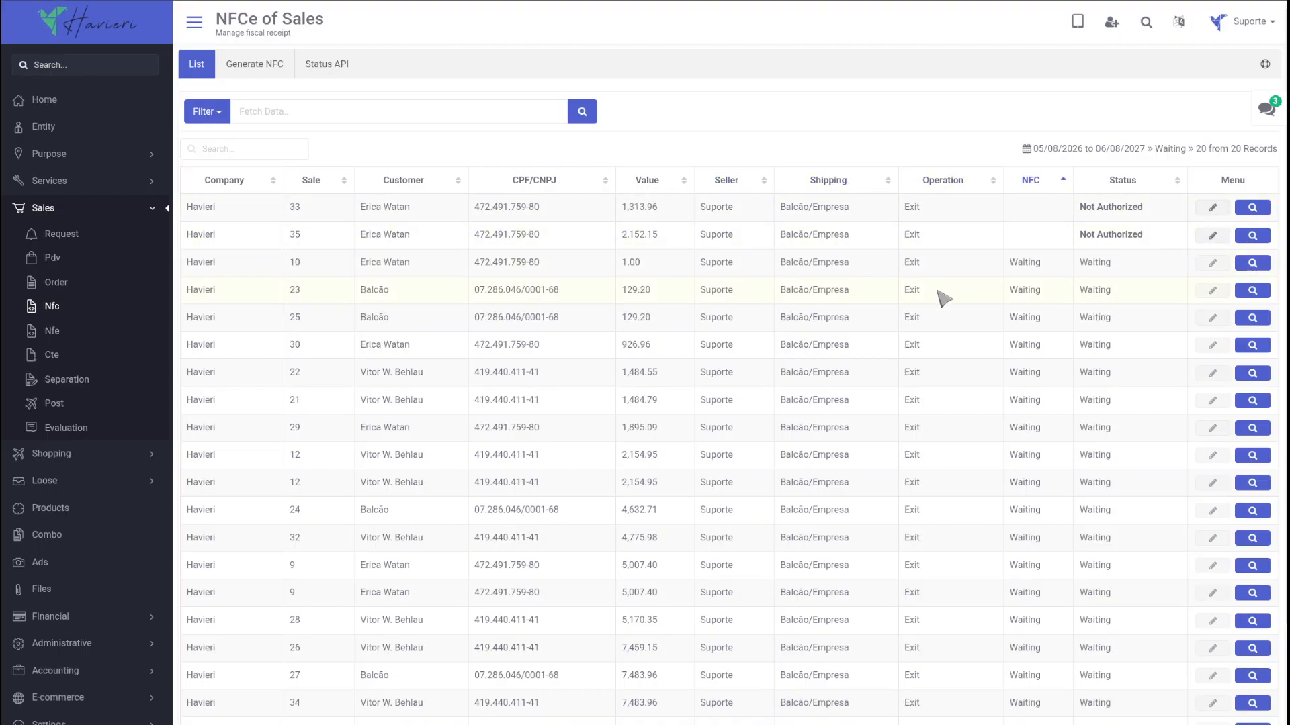
click(316, 187)
Filter the receipts list to NFCs to be generated
click(212, 118)
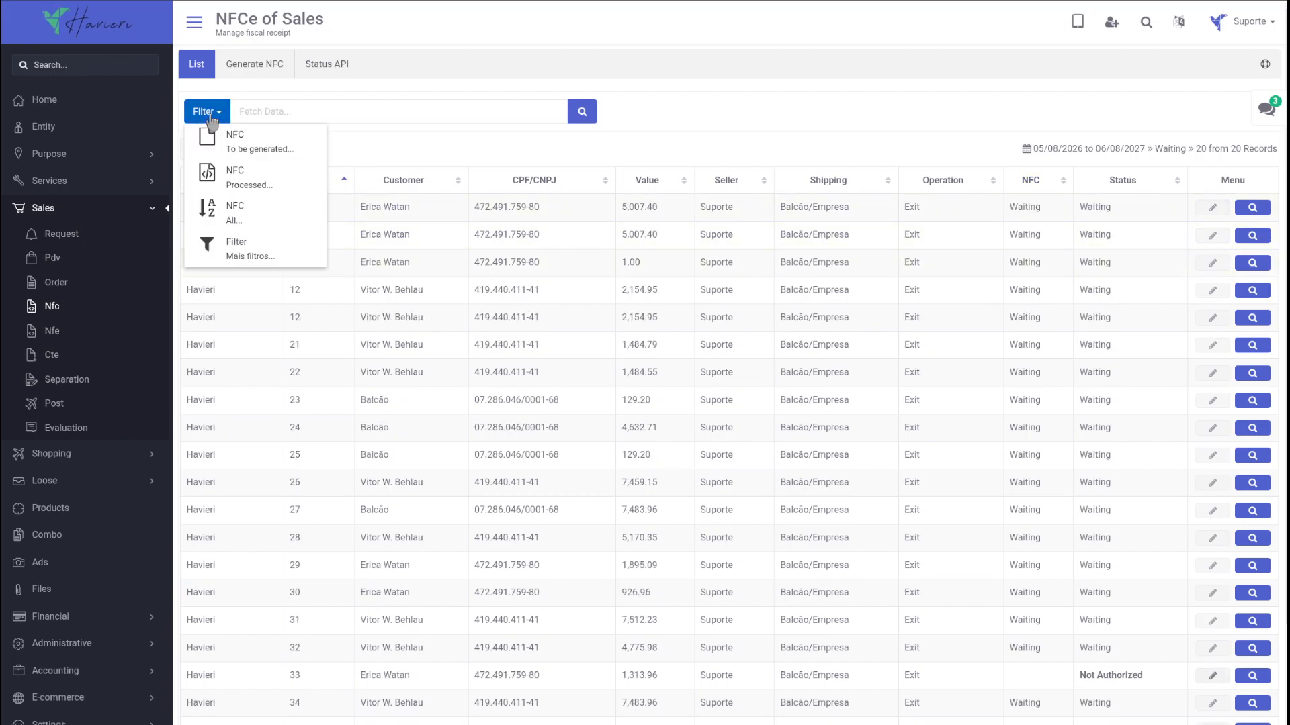
click(216, 143)
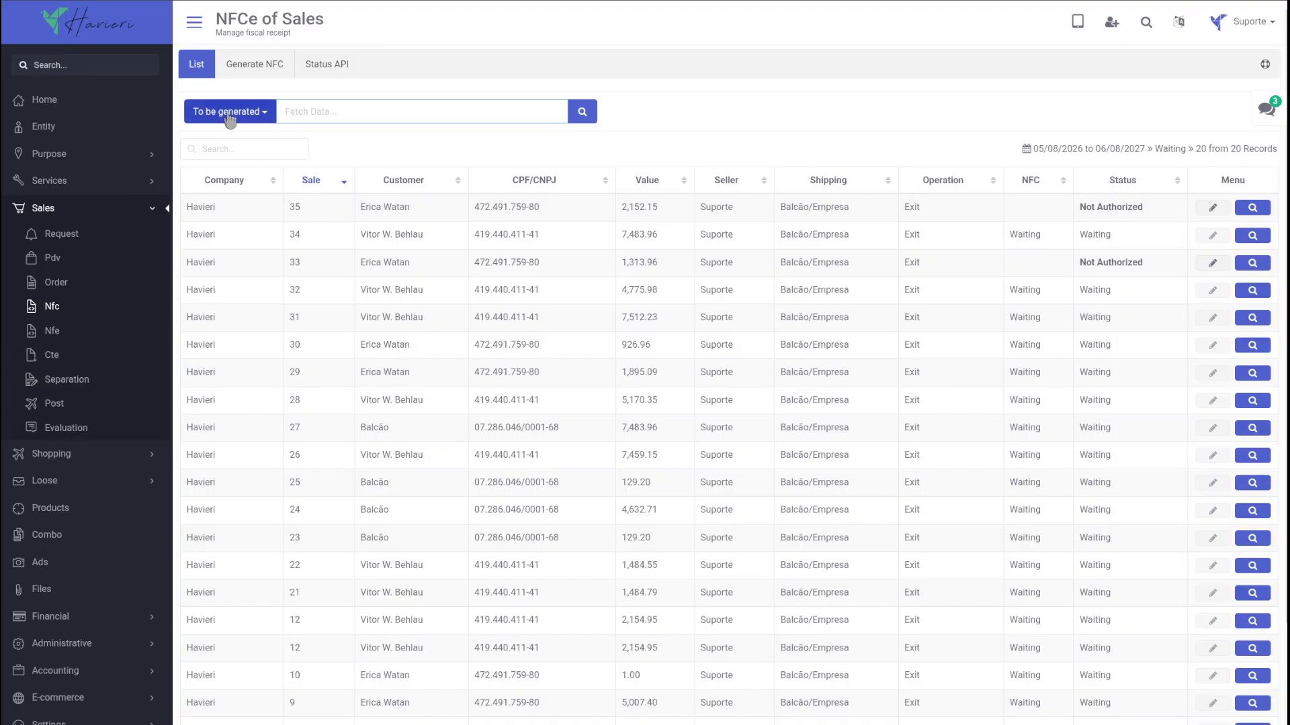
Switch the list to all NFCs and set the advanced filter's date range from 05-14-2026 to 06-16-2027
click(227, 115)
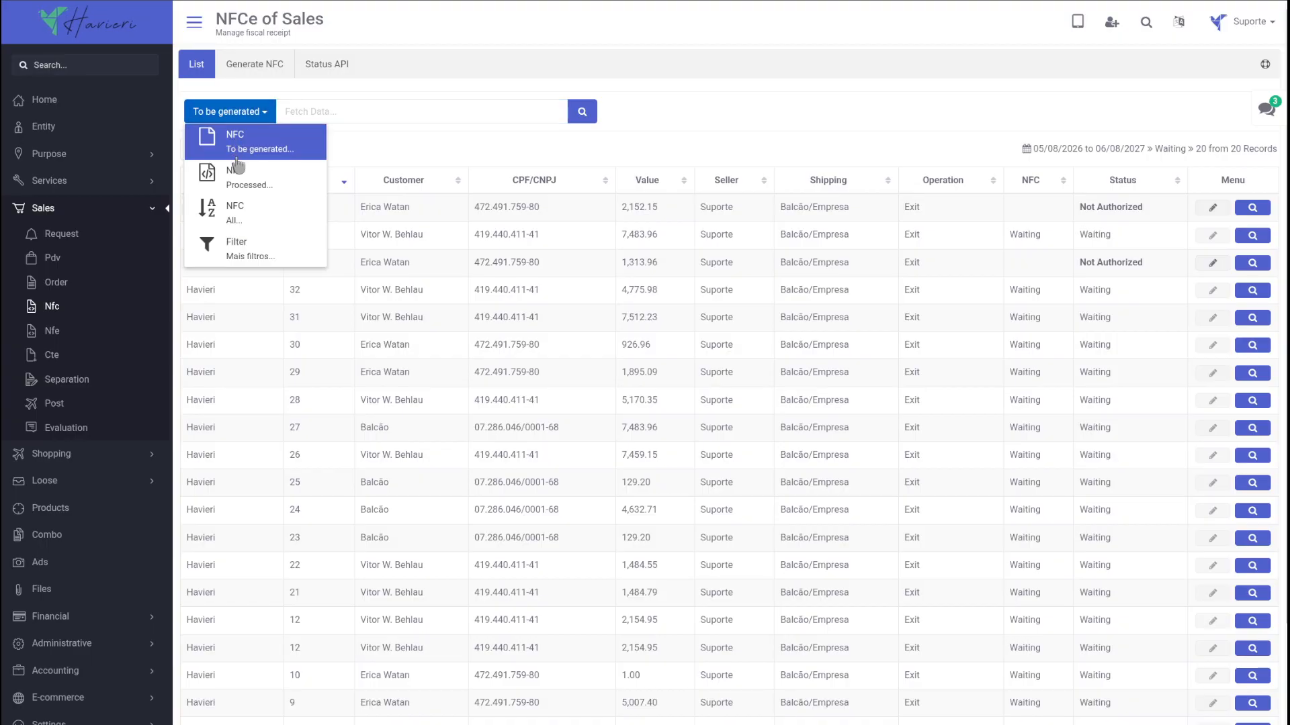
click(235, 249)
click(452, 250)
click(367, 152)
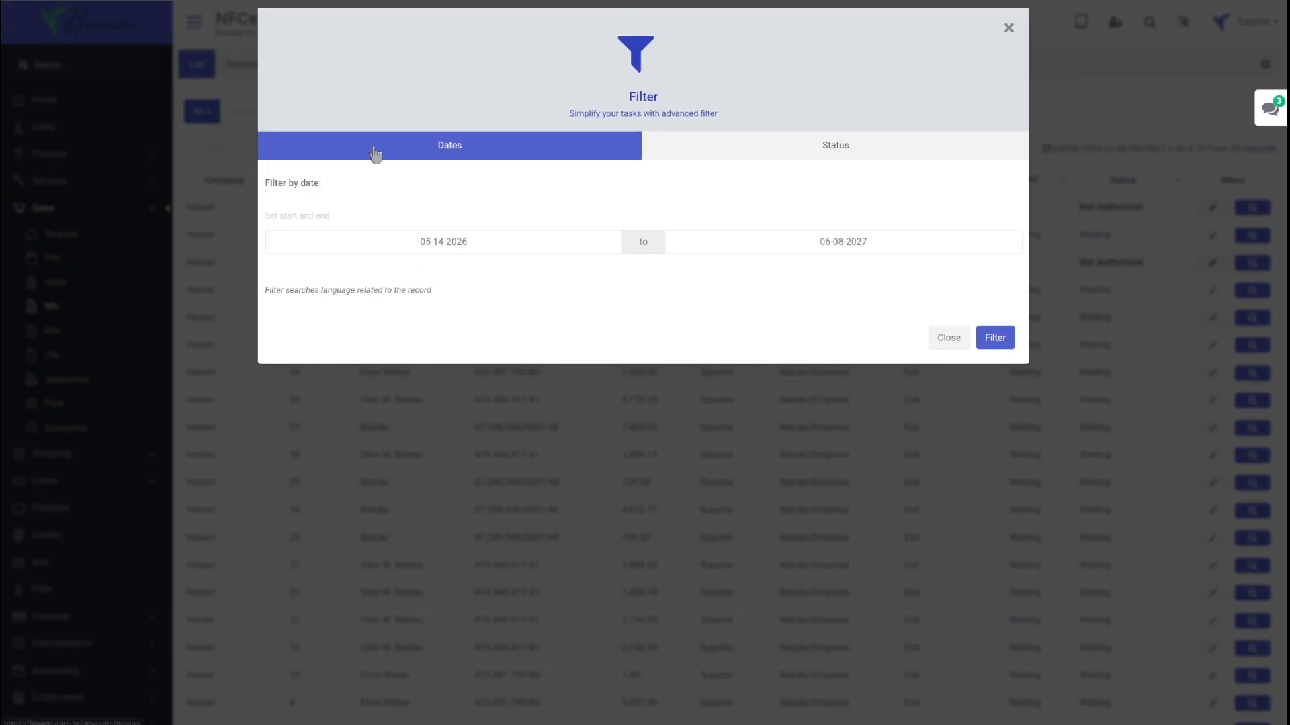
click(792, 237)
click(742, 149)
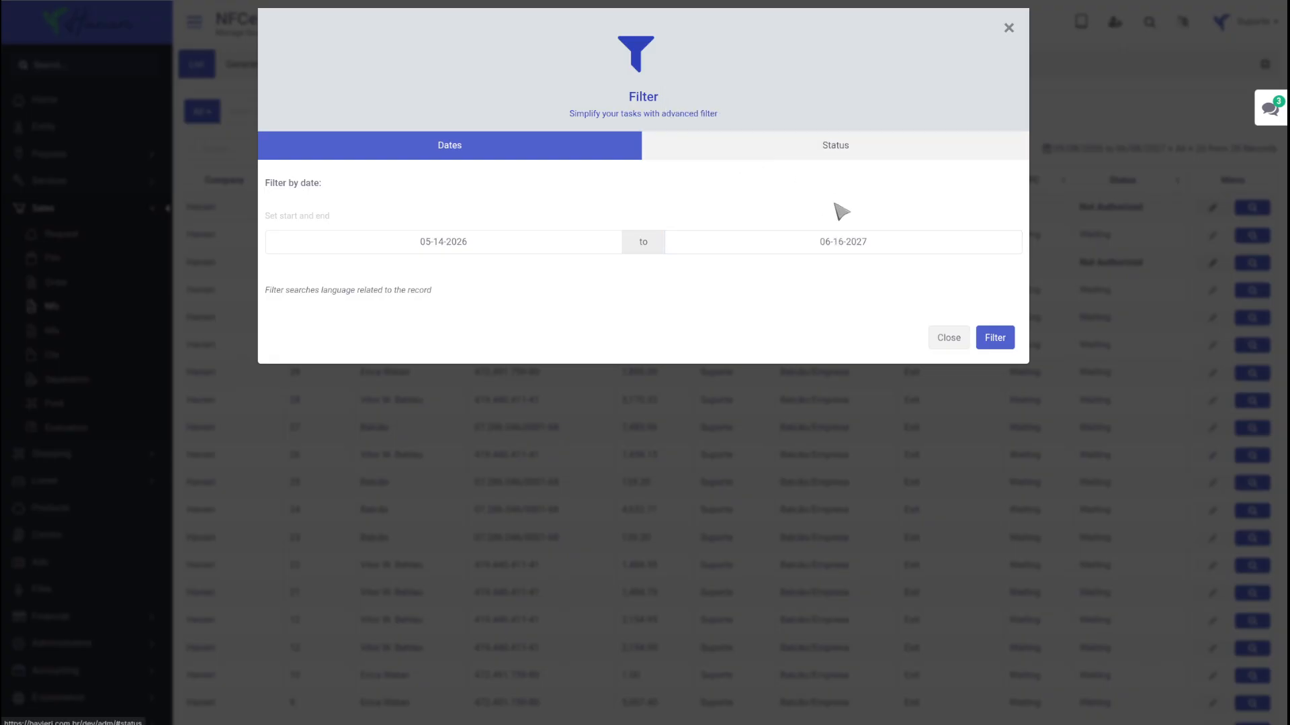
Set the advanced filter's status to All and apply the filter to the receipts list
click(877, 143)
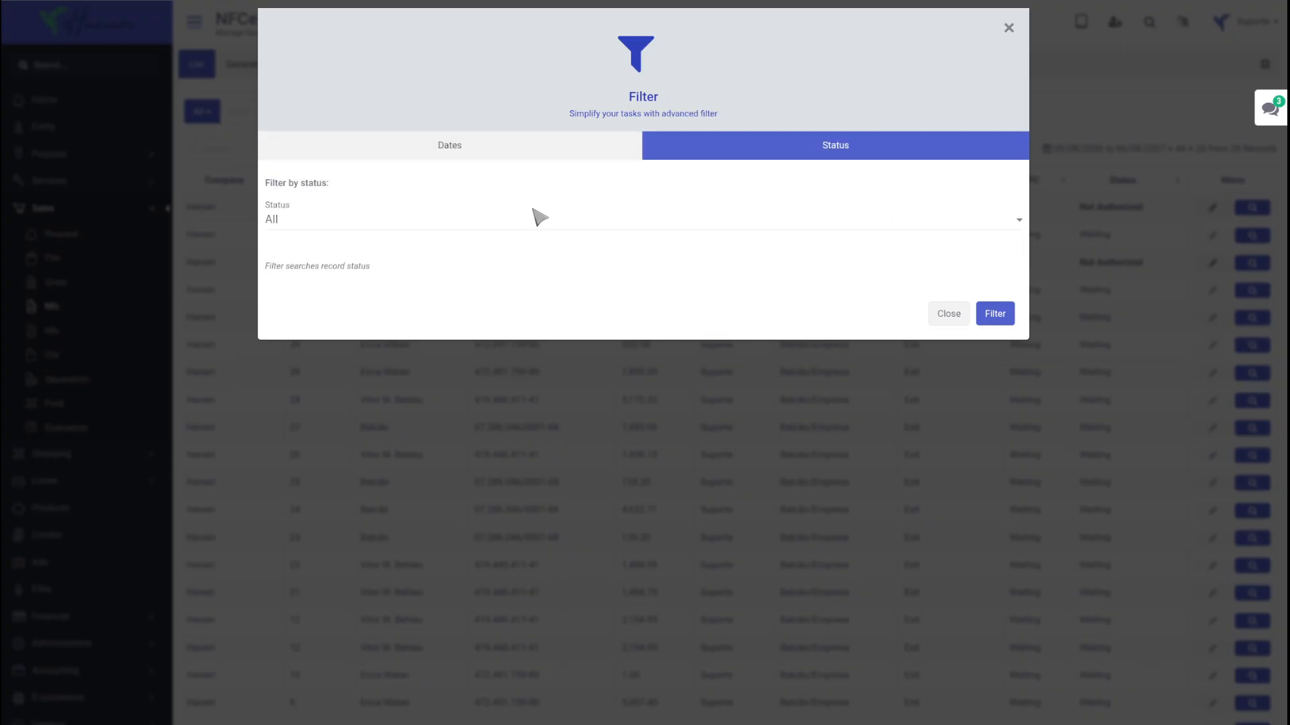
click(534, 219)
click(534, 240)
click(992, 323)
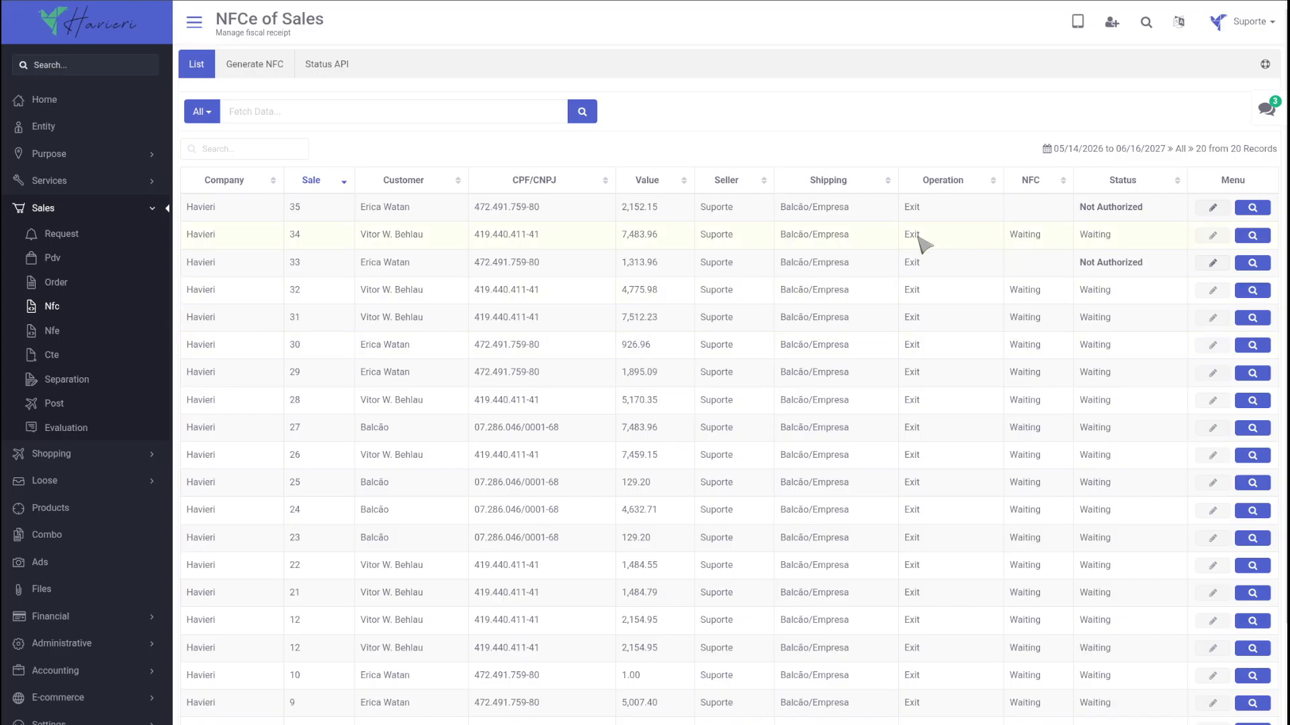
Examine the NFC options of sale 35, covering its files, e-mail form, correction and cancellation with their transaction lists
click(1210, 209)
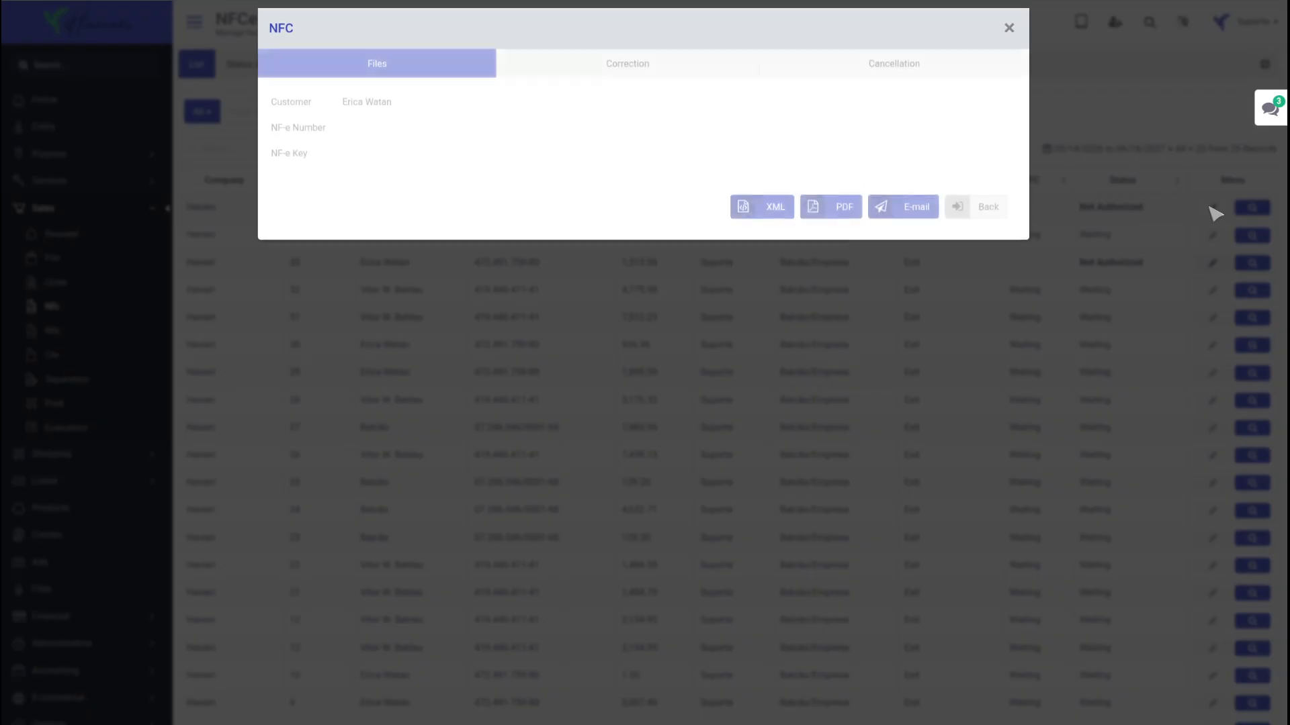
click(885, 205)
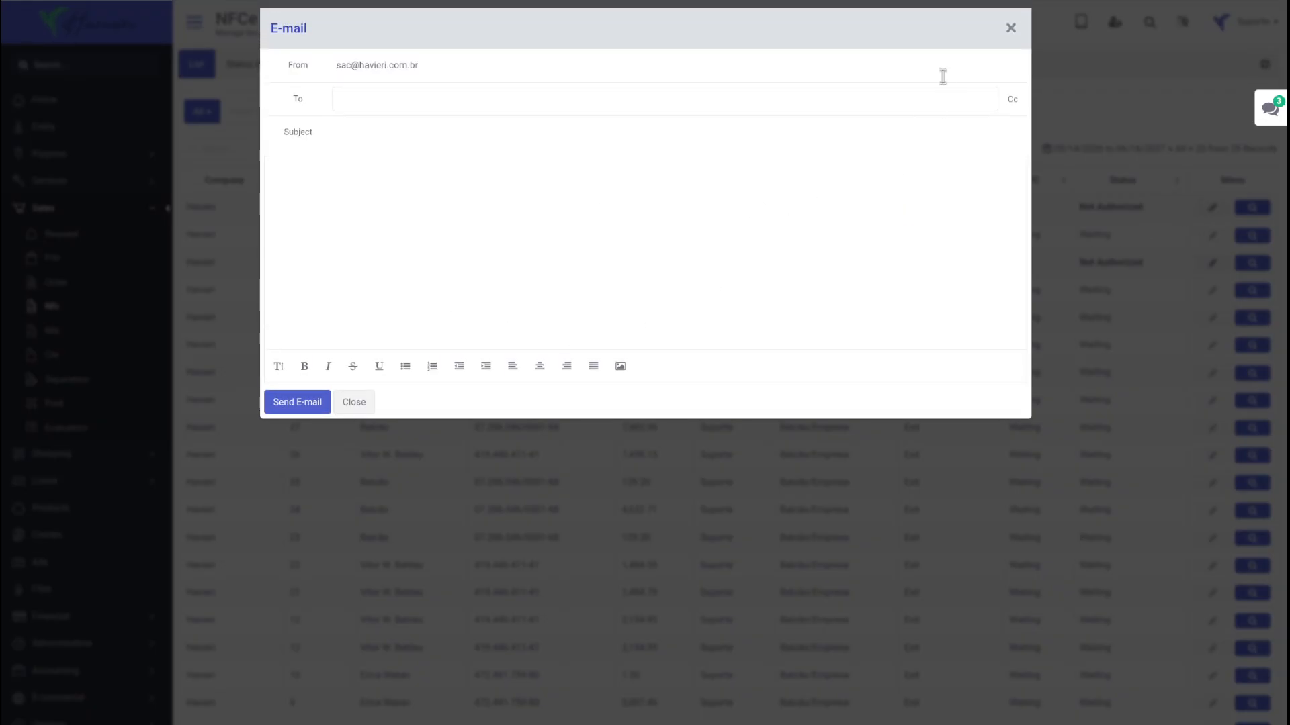
click(1003, 30)
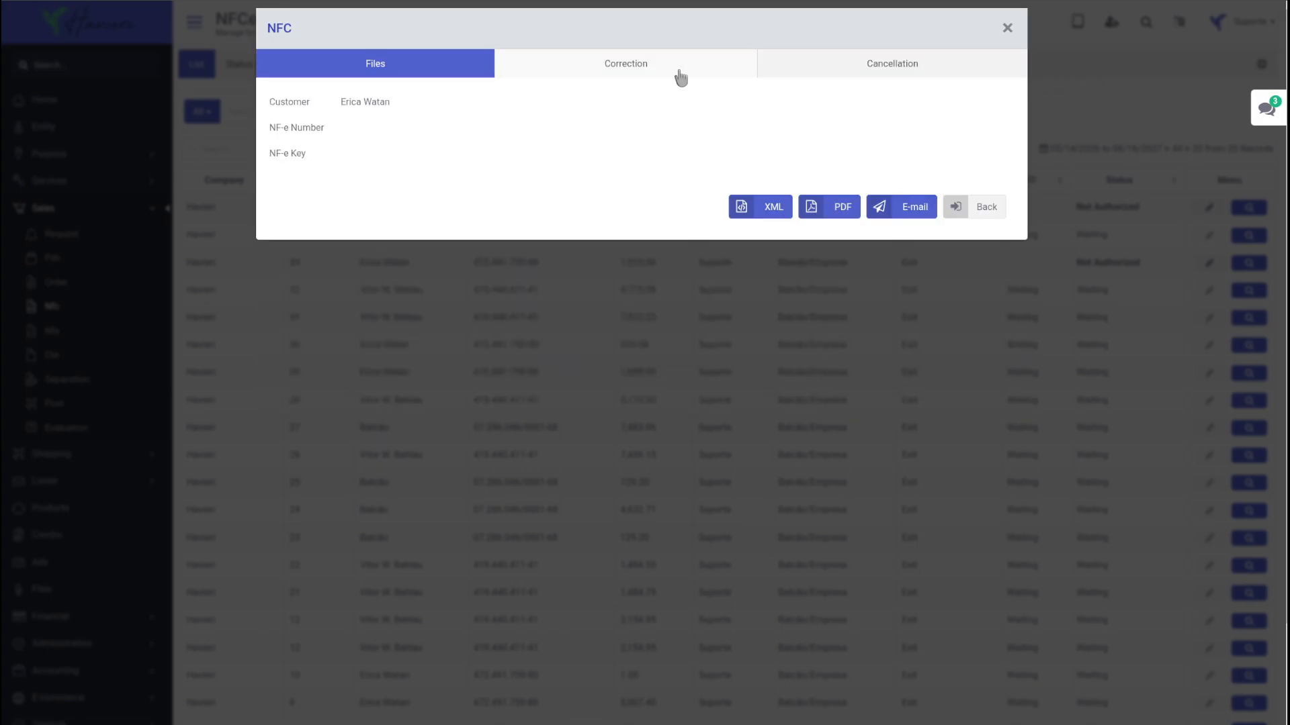
click(679, 77)
click(306, 201)
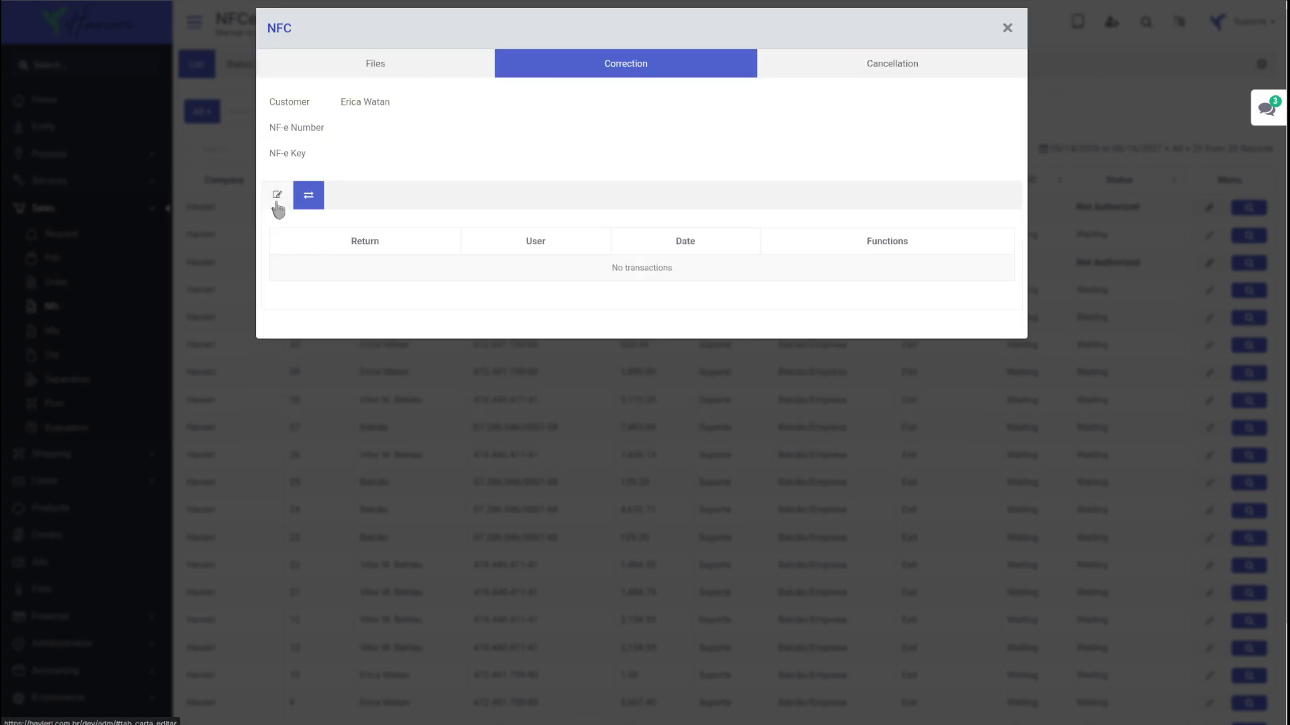
click(278, 198)
click(864, 70)
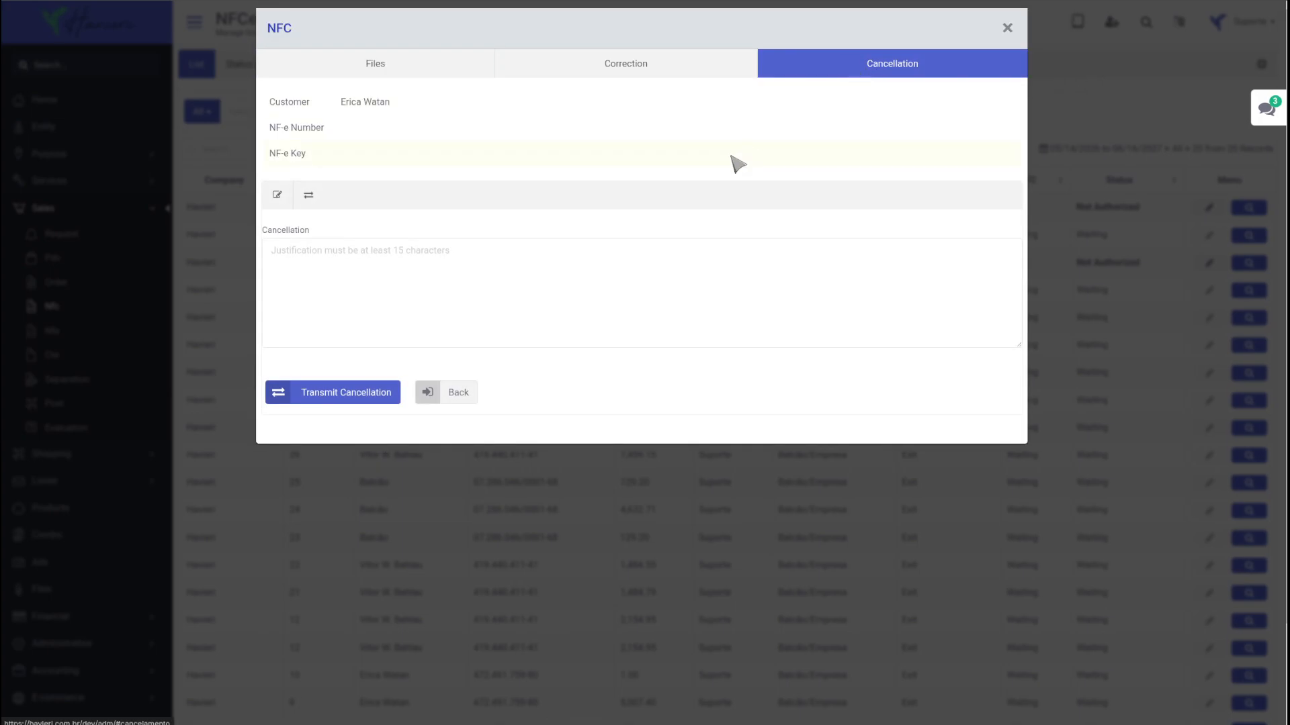
click(309, 195)
click(1059, 130)
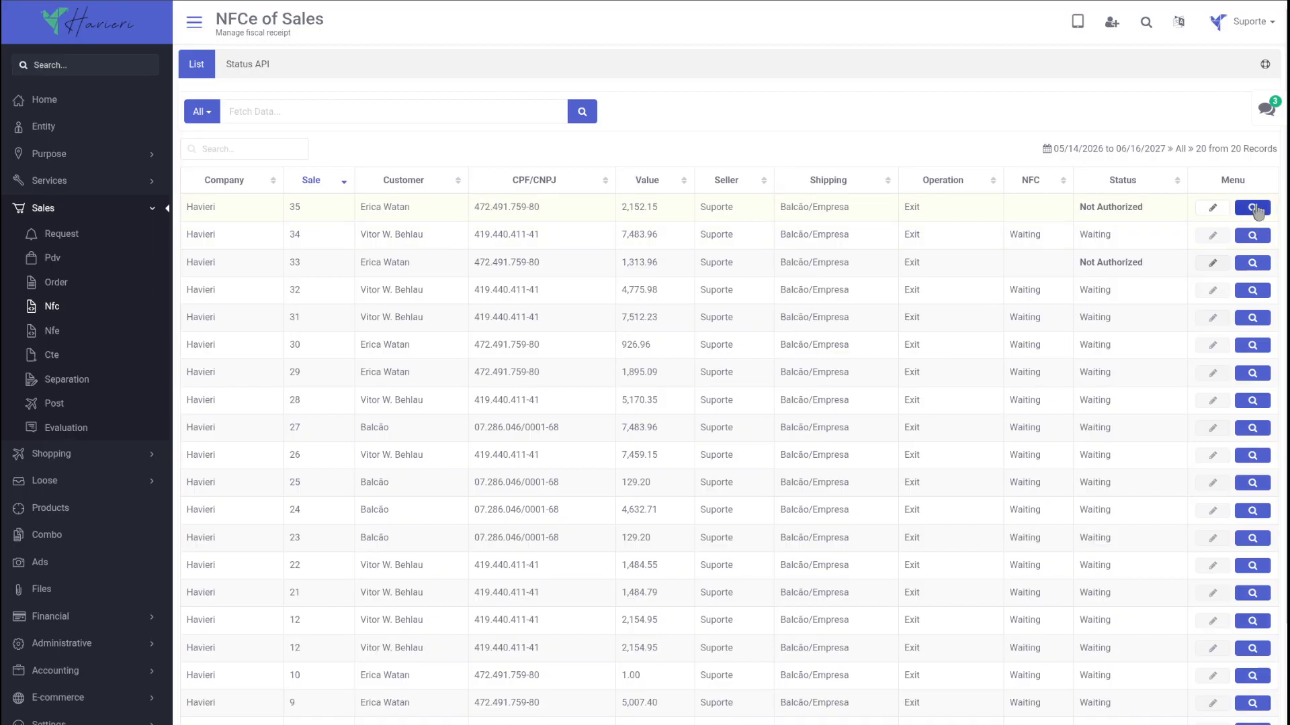
Open sale 35 for NFC generation and review the customer's delivery details, credit details and six-month sales chart
click(1253, 209)
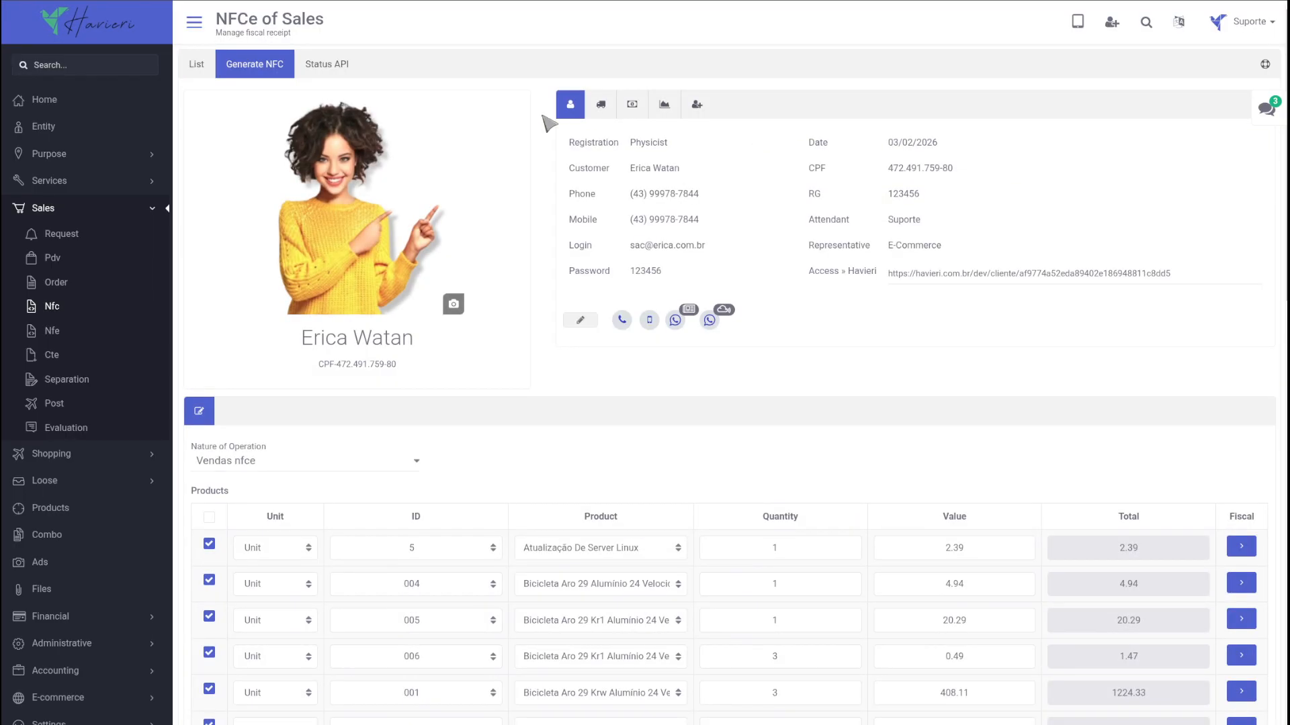
click(603, 111)
click(632, 112)
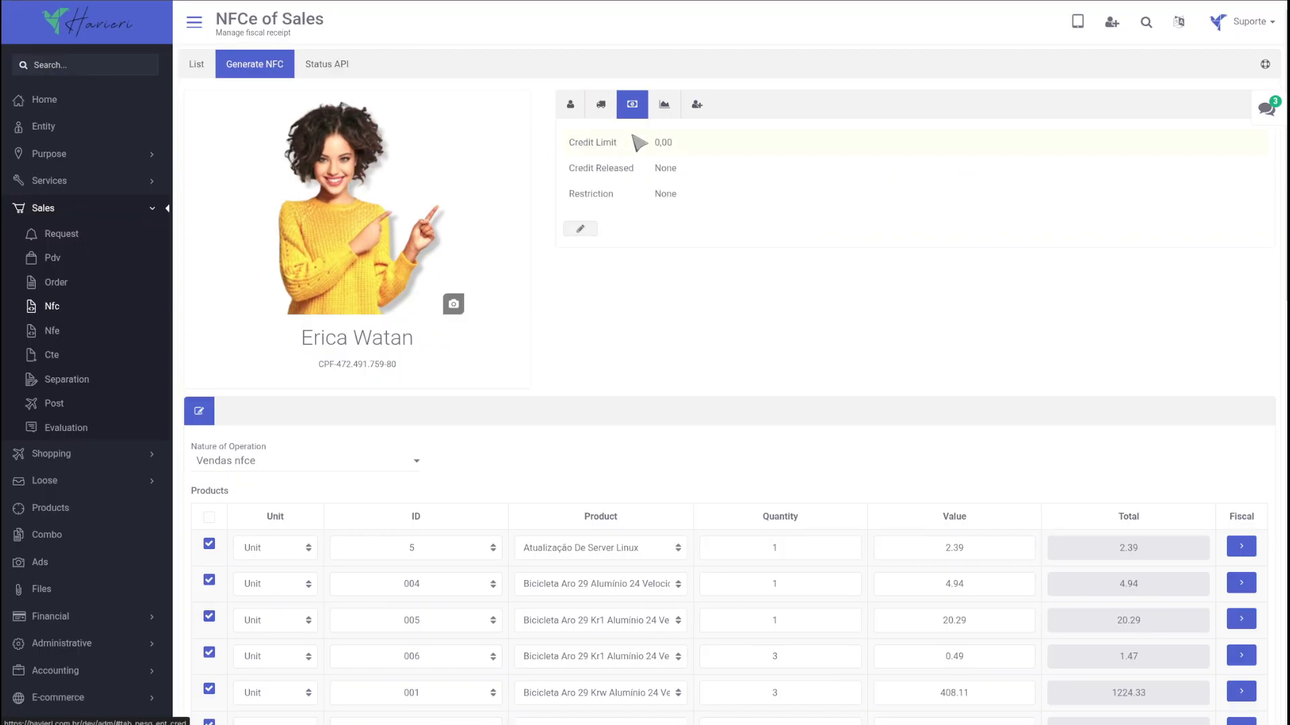
click(664, 106)
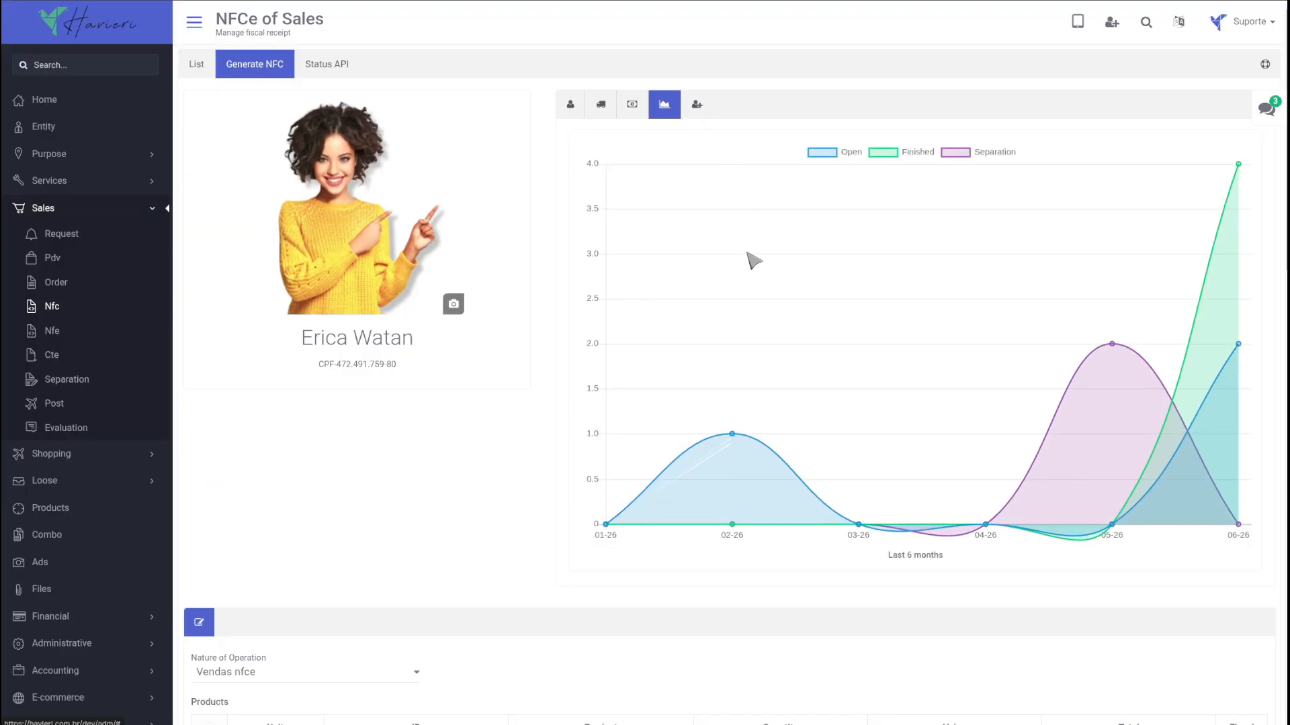
Check the orders of products 005 and 001 in the customer's history and return to the registration details
click(695, 104)
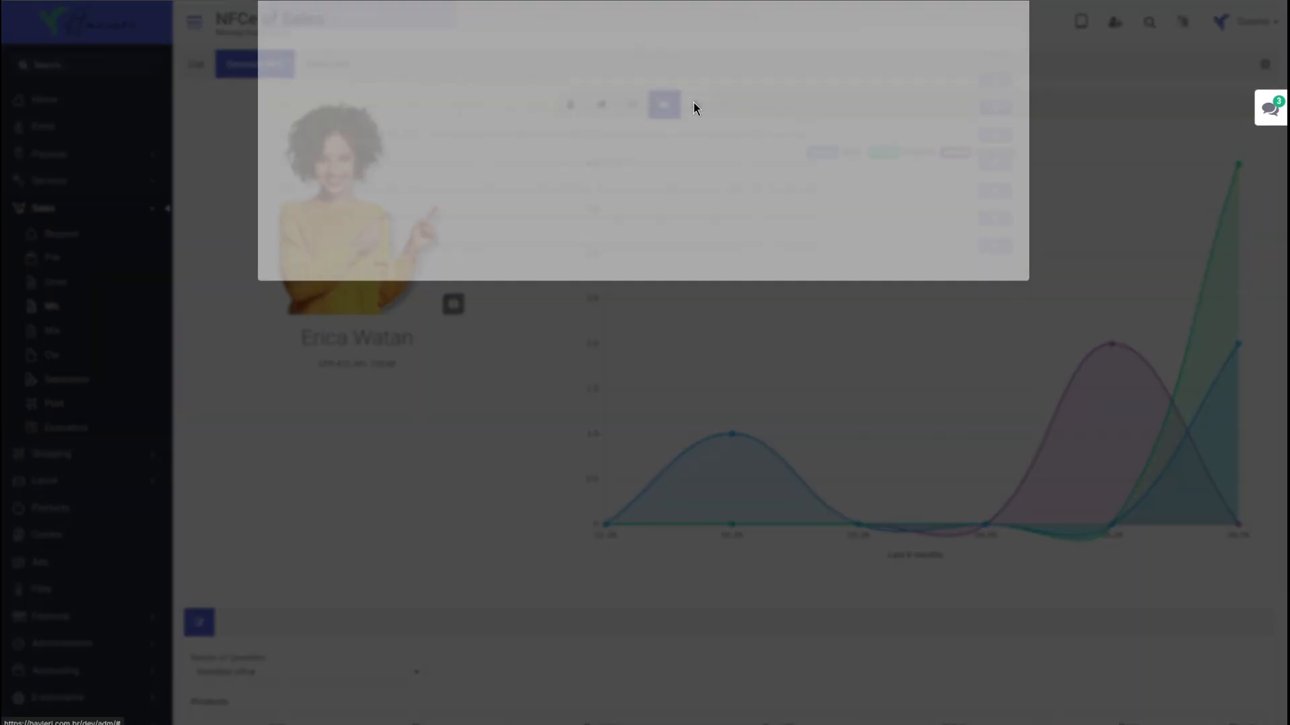
click(994, 184)
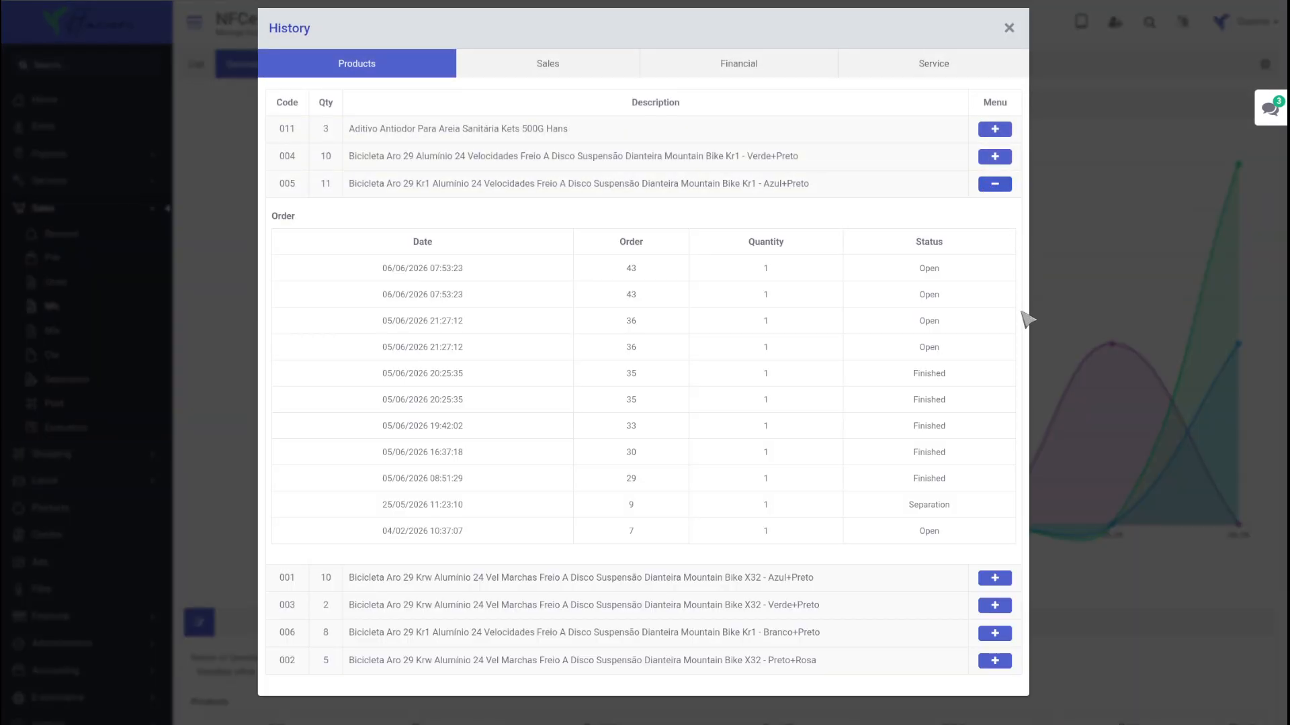
click(995, 578)
scroll(1007, 418, down, 3)
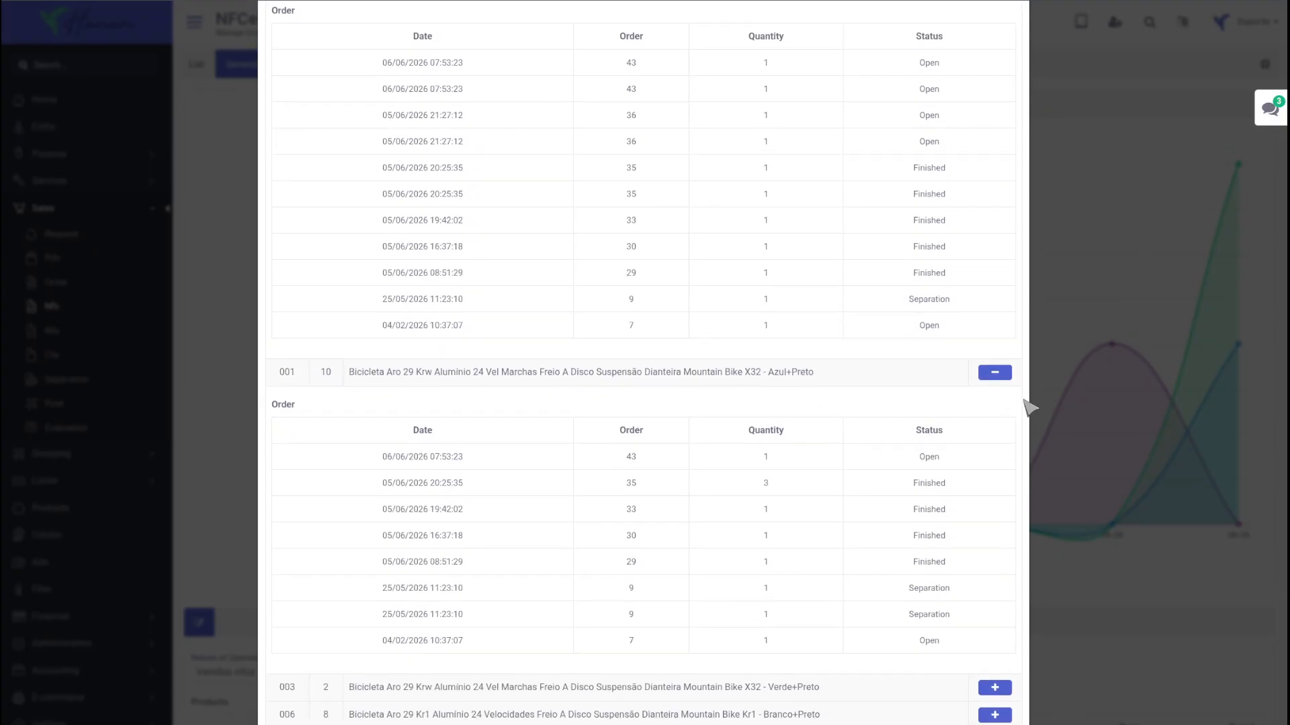
click(1101, 245)
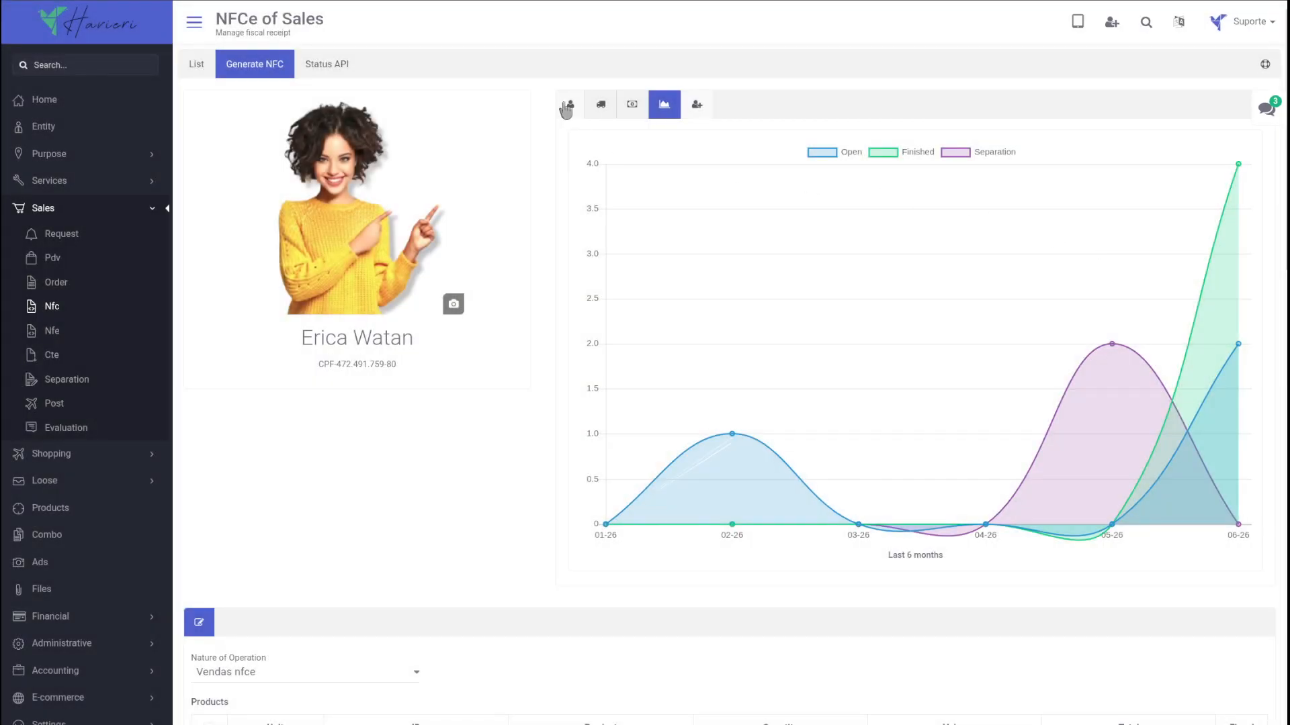
click(567, 105)
Expand the fiscal data of product 5 and examine its NCM, CFOP, ICMS origin and ICMS ST fields
scroll(728, 215, down, 4)
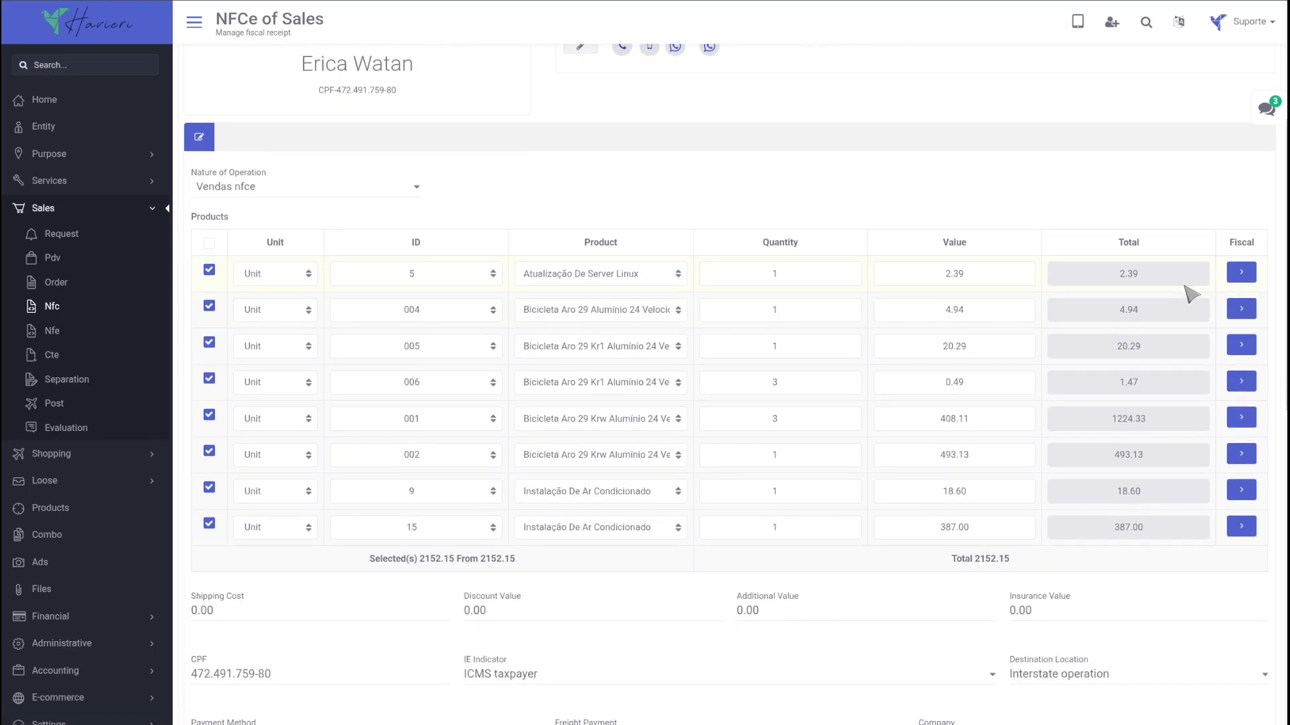
click(1241, 272)
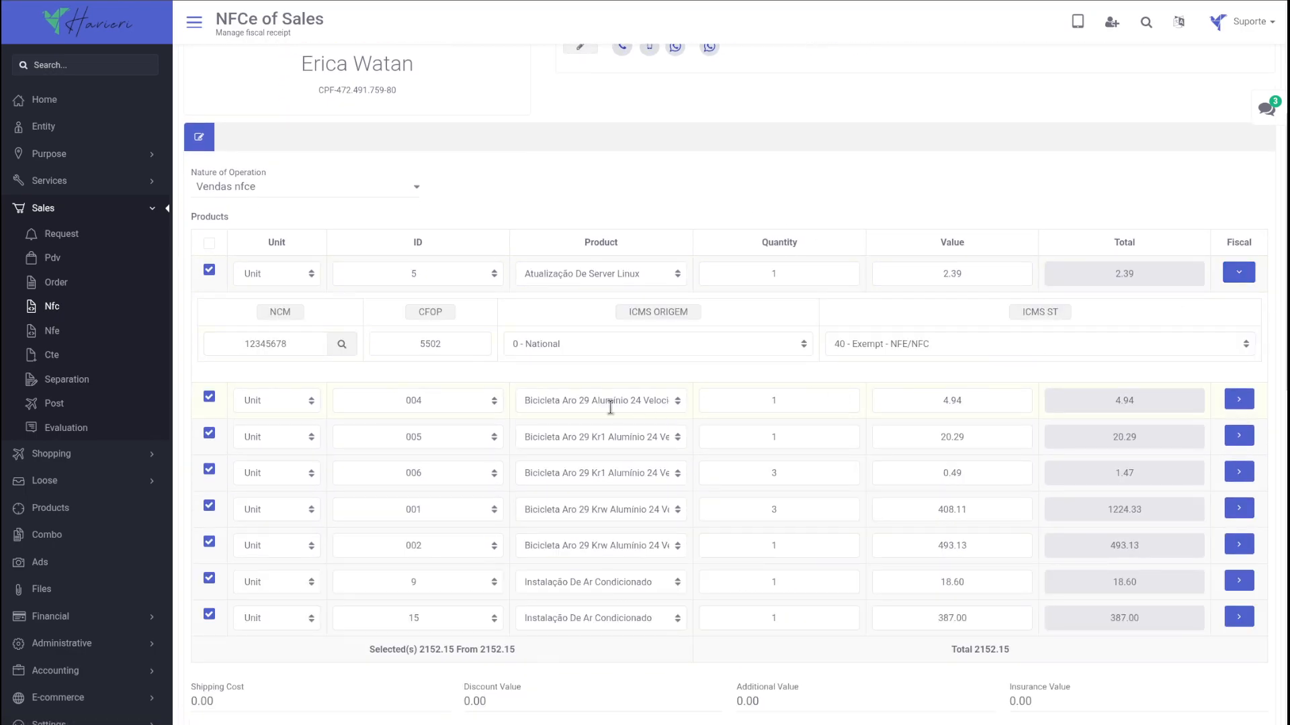
click(287, 313)
click(316, 332)
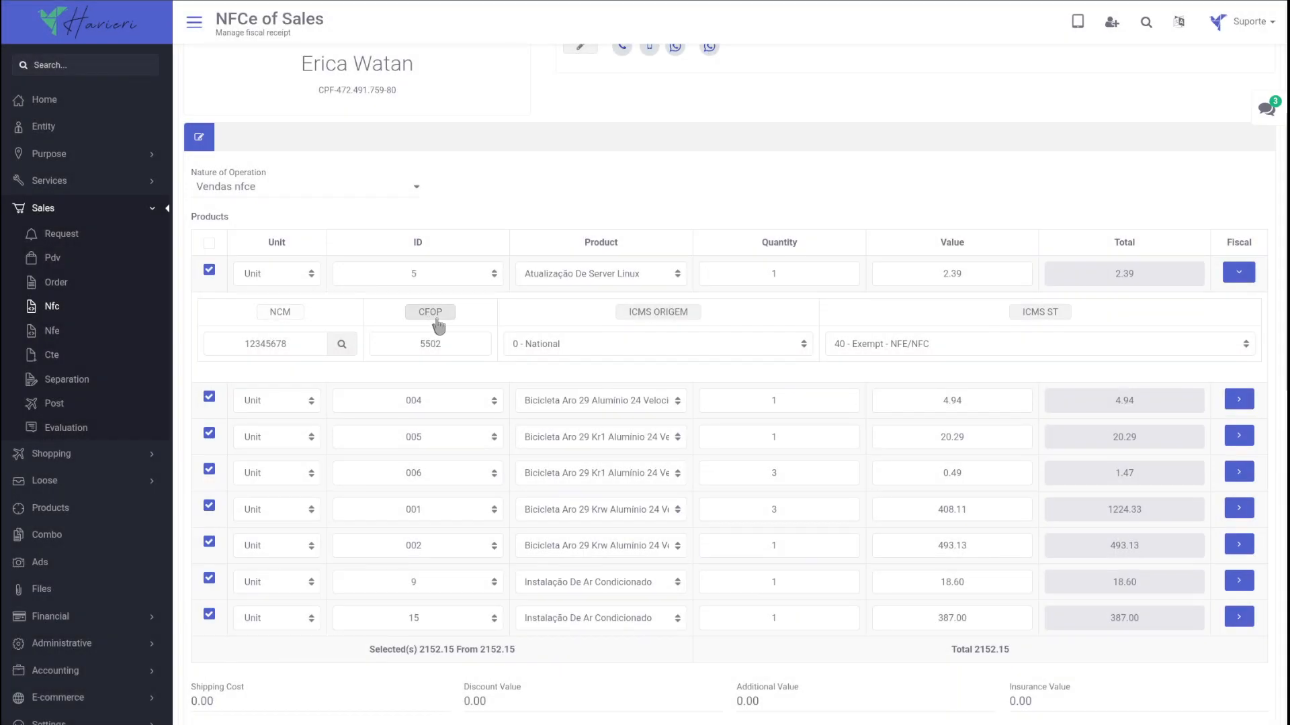
click(435, 318)
click(449, 331)
click(687, 315)
click(714, 347)
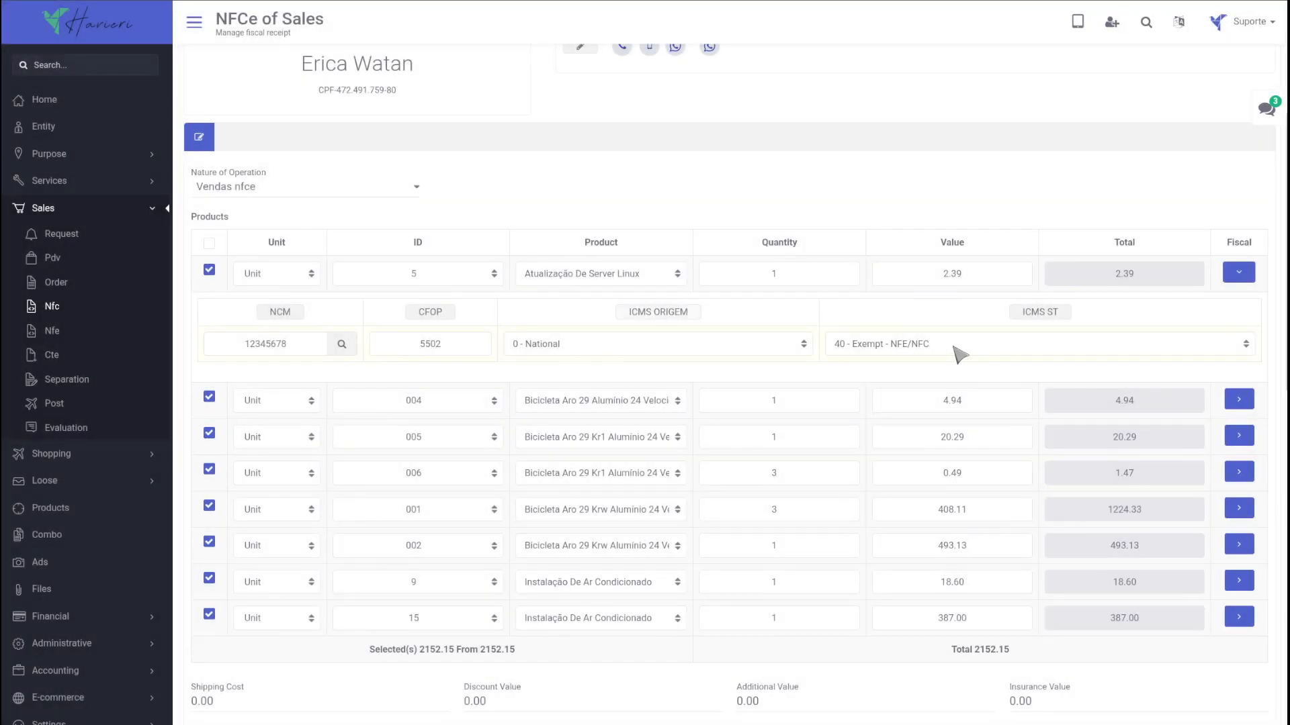
click(1039, 312)
click(1035, 350)
Set product 5's ICMS ST to option 70 and its ICMS origin to 2 - Foreign (acquired in domestic market)
click(900, 347)
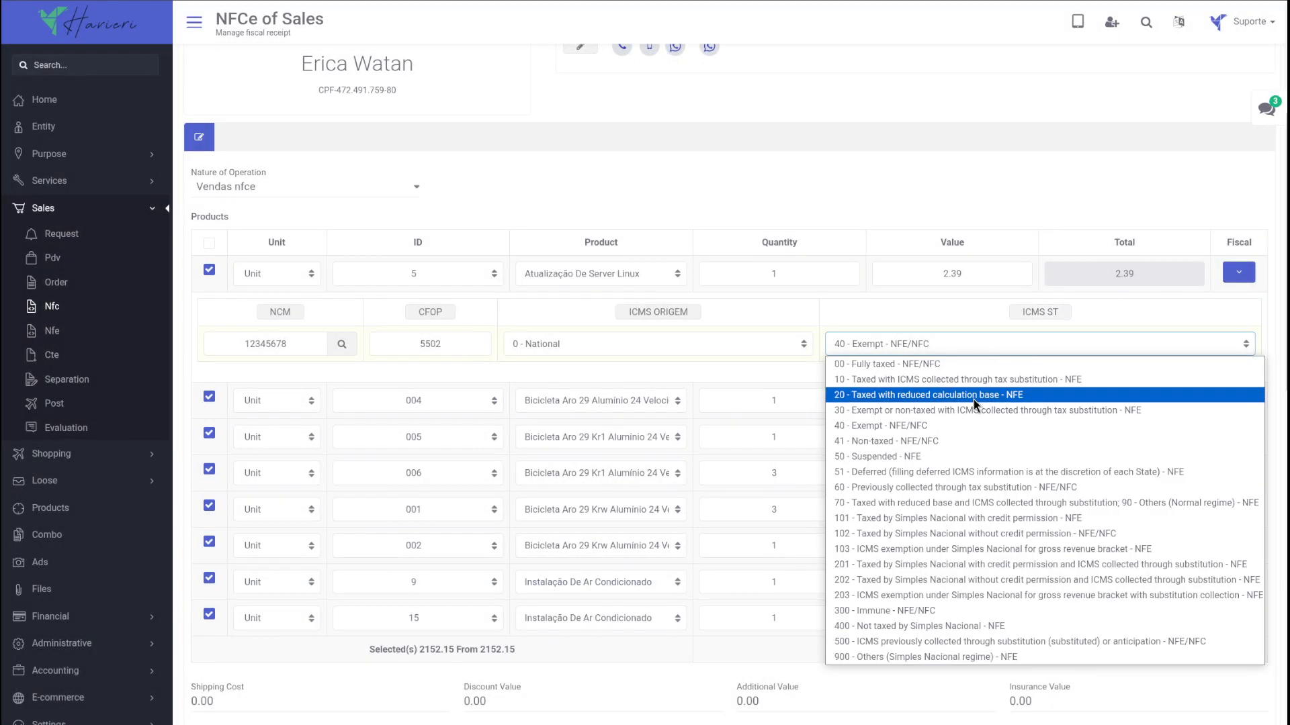
click(968, 510)
click(683, 344)
click(754, 396)
Expand product 004's fiscal data and set its ICMS origin to 4 - National produced through basic production processes
click(1239, 400)
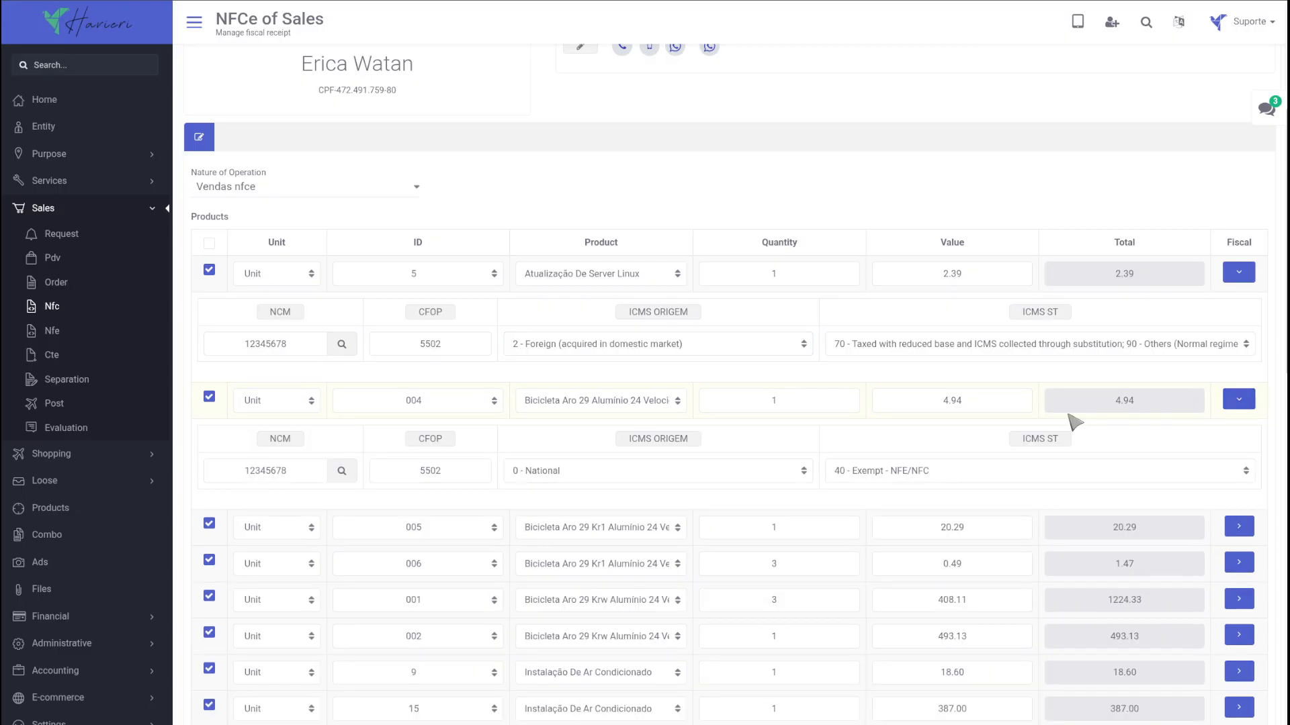
scroll(864, 377, down, 3)
click(677, 236)
click(671, 242)
click(622, 269)
click(591, 348)
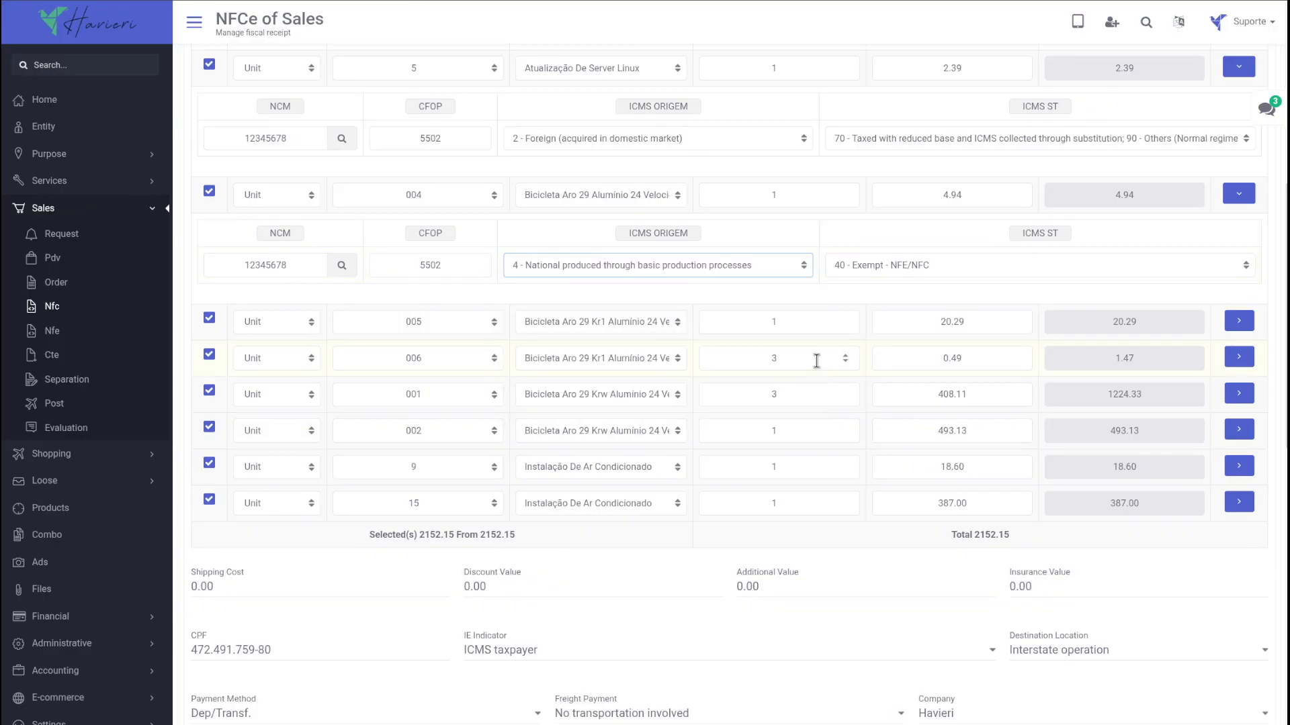
Select all products for the receipt except products 5 and 004
click(209, 318)
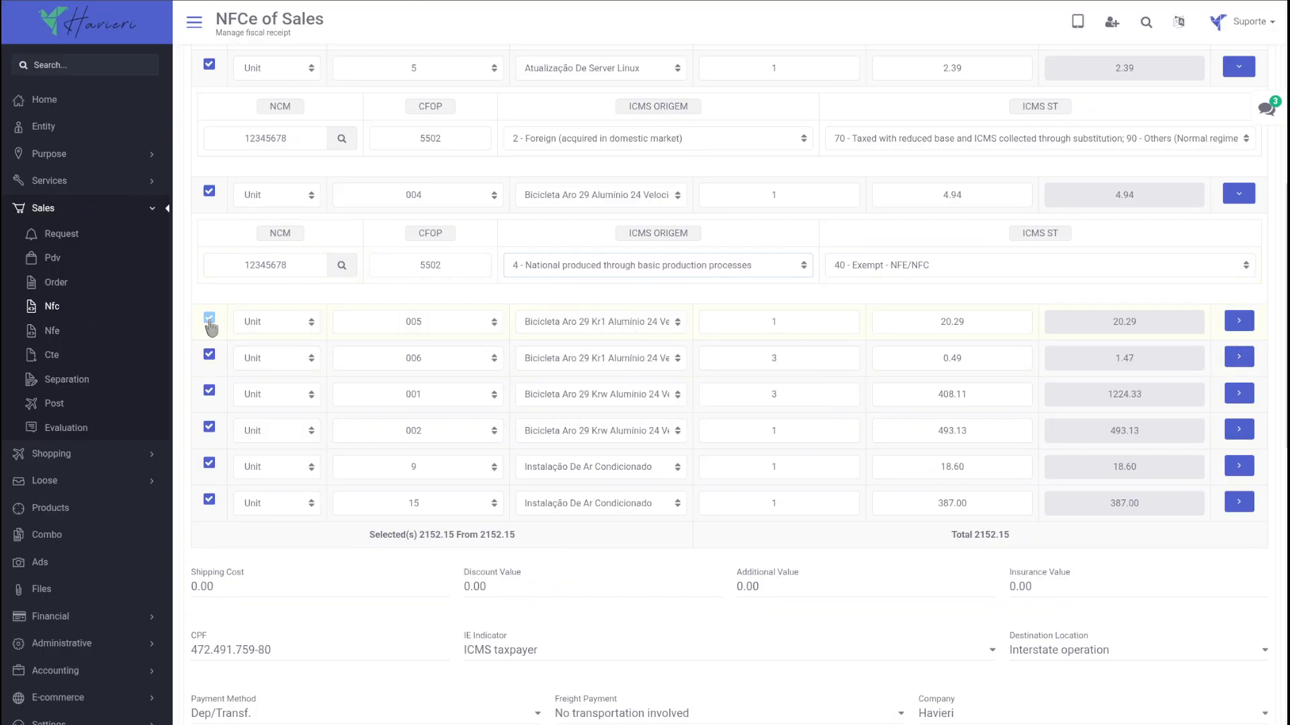
click(208, 356)
scroll(225, 260, up, 2)
click(210, 174)
click(210, 175)
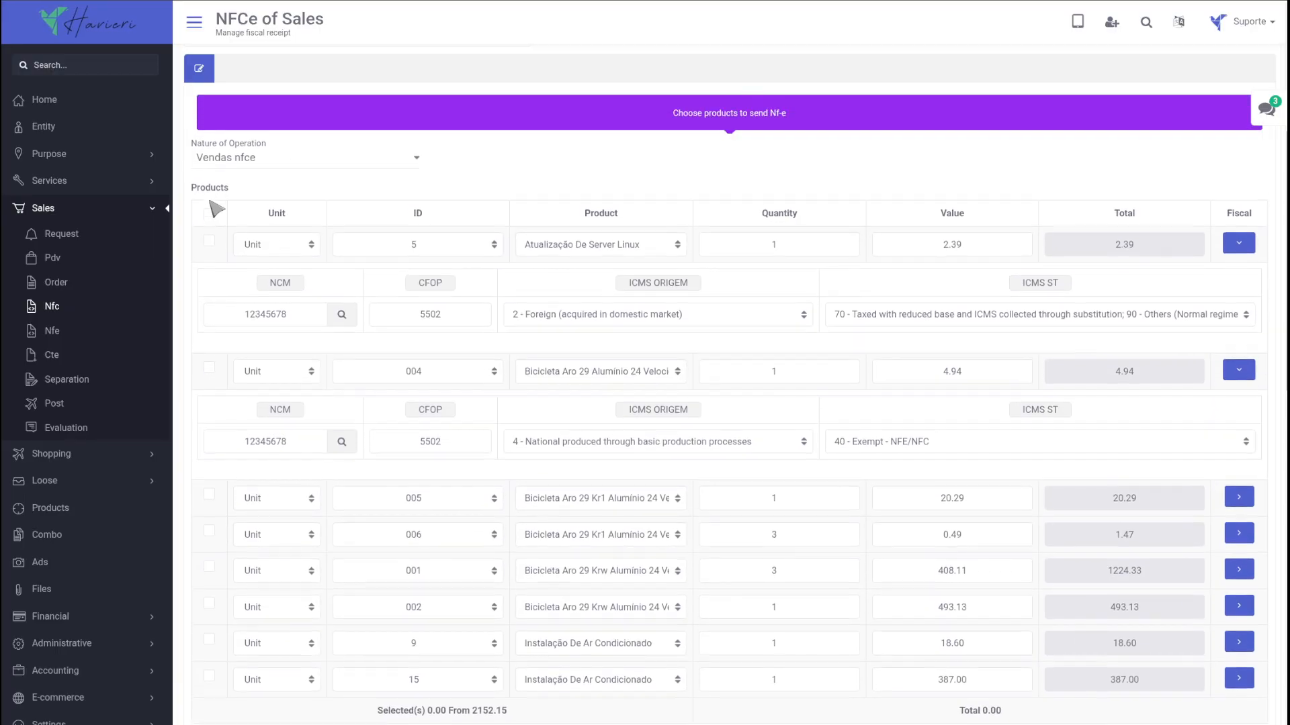
click(209, 212)
click(209, 205)
click(209, 328)
Set the shipping cost to 15.00 and the freight payment to Freight paid by sender (CIF)
scroll(755, 389, down, 4)
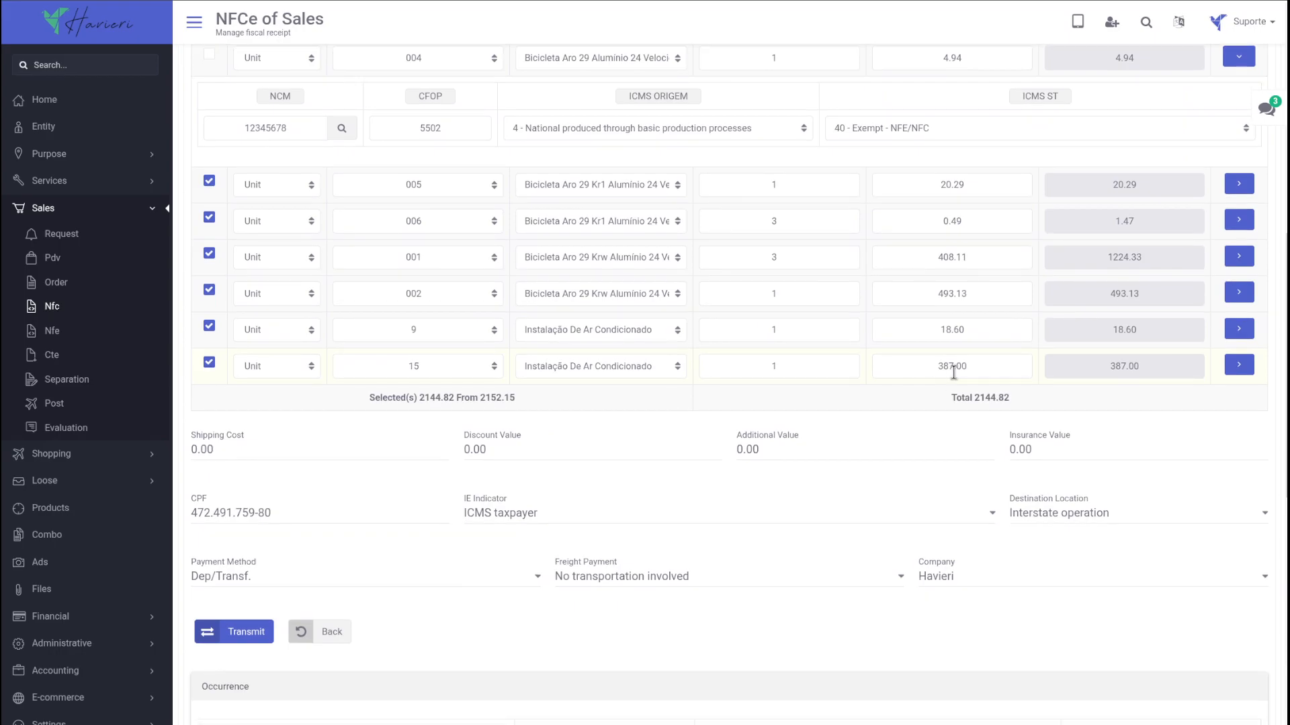
double_click(260, 453)
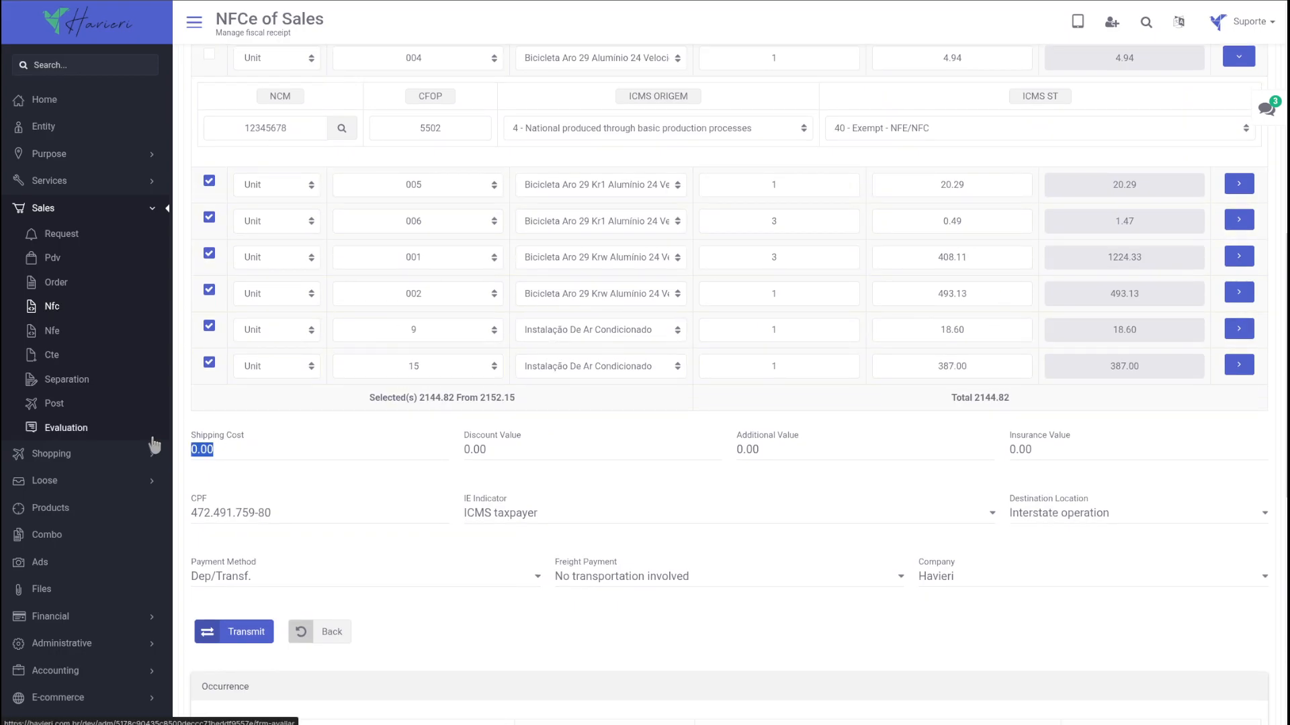
text(15)
key(Return)
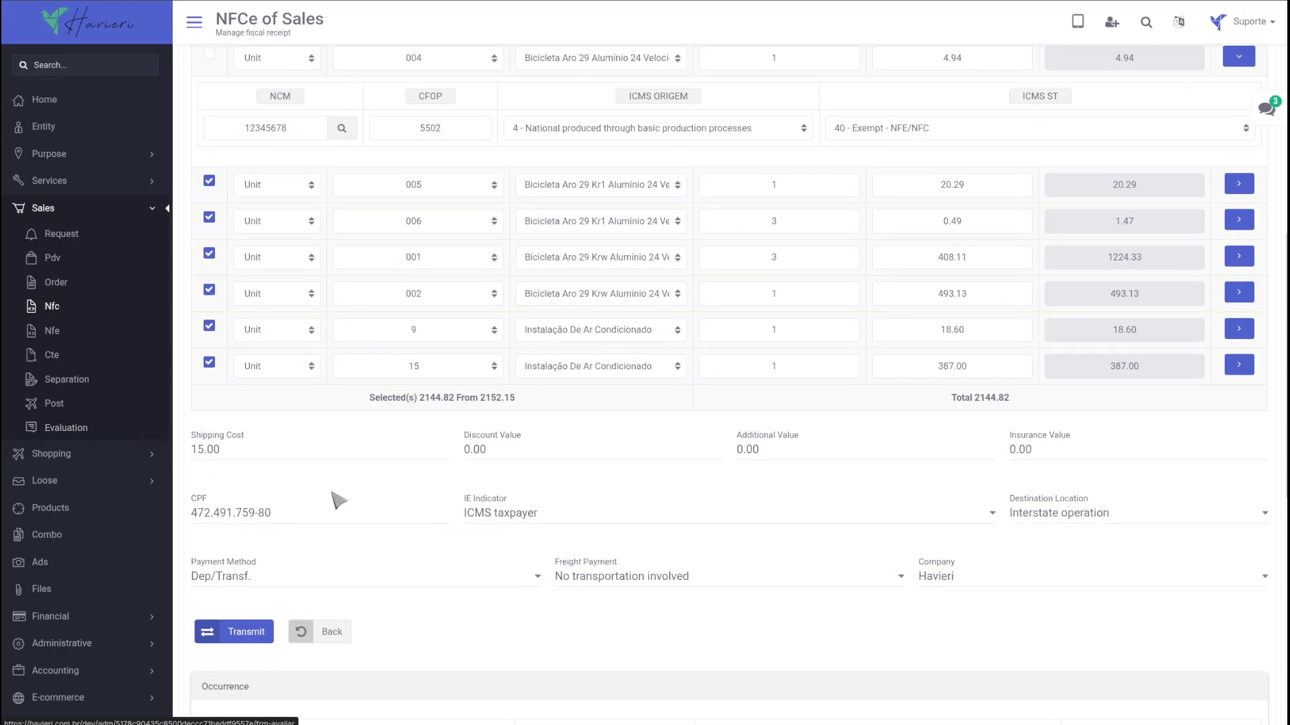
scroll(470, 463, down, 3)
click(667, 415)
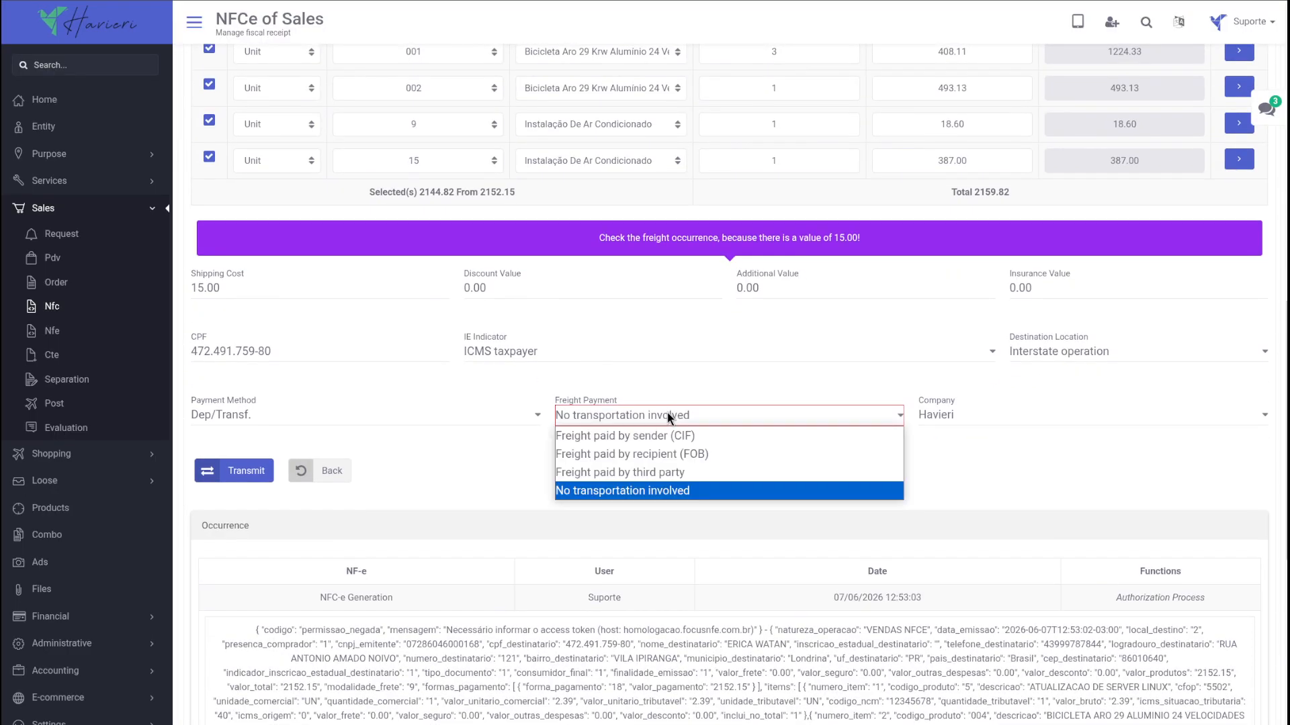
click(677, 436)
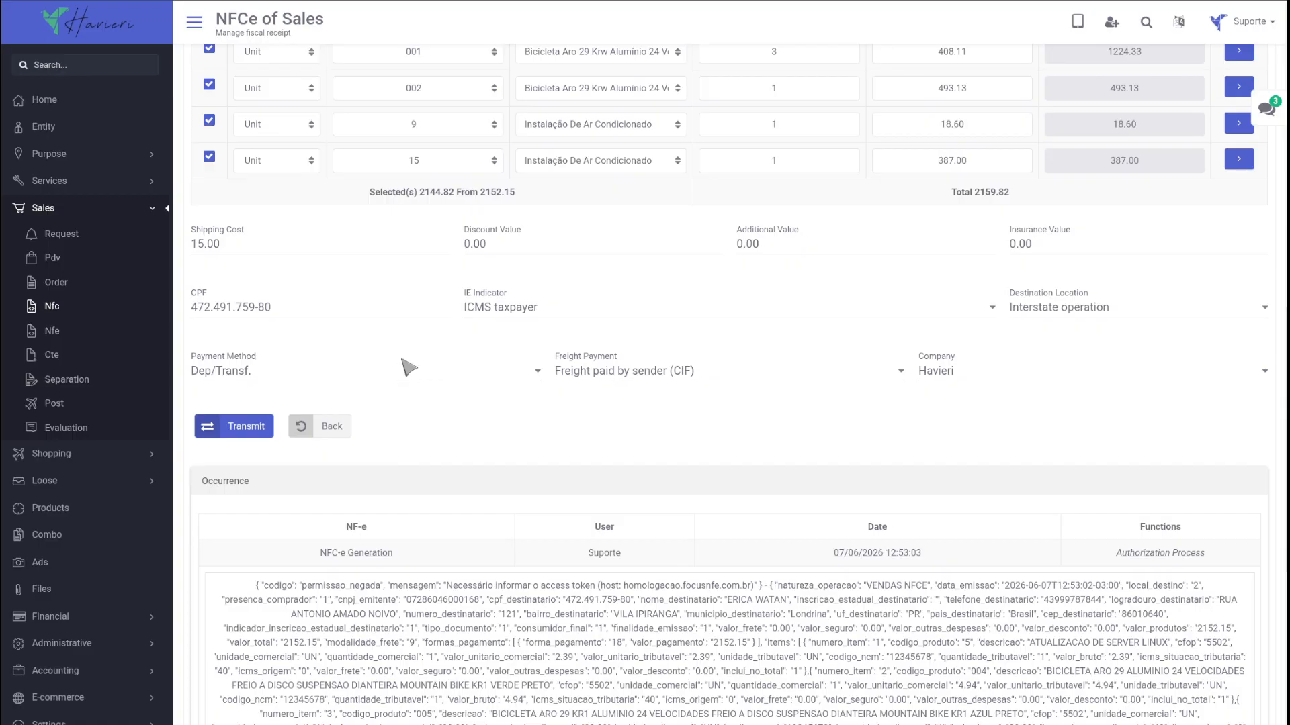
click(630, 373)
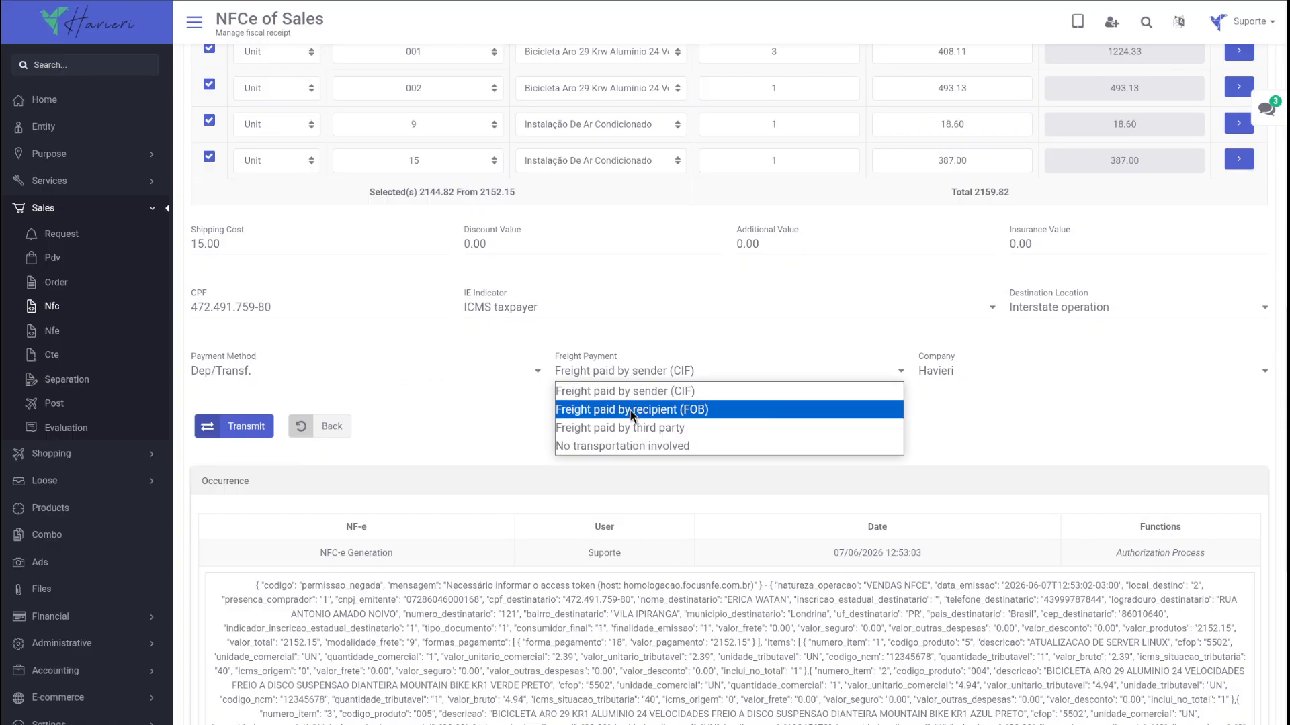
click(591, 312)
Set the IE indicator to Taxpayer exempt from ICMS registration and the destination location to International operation
click(591, 312)
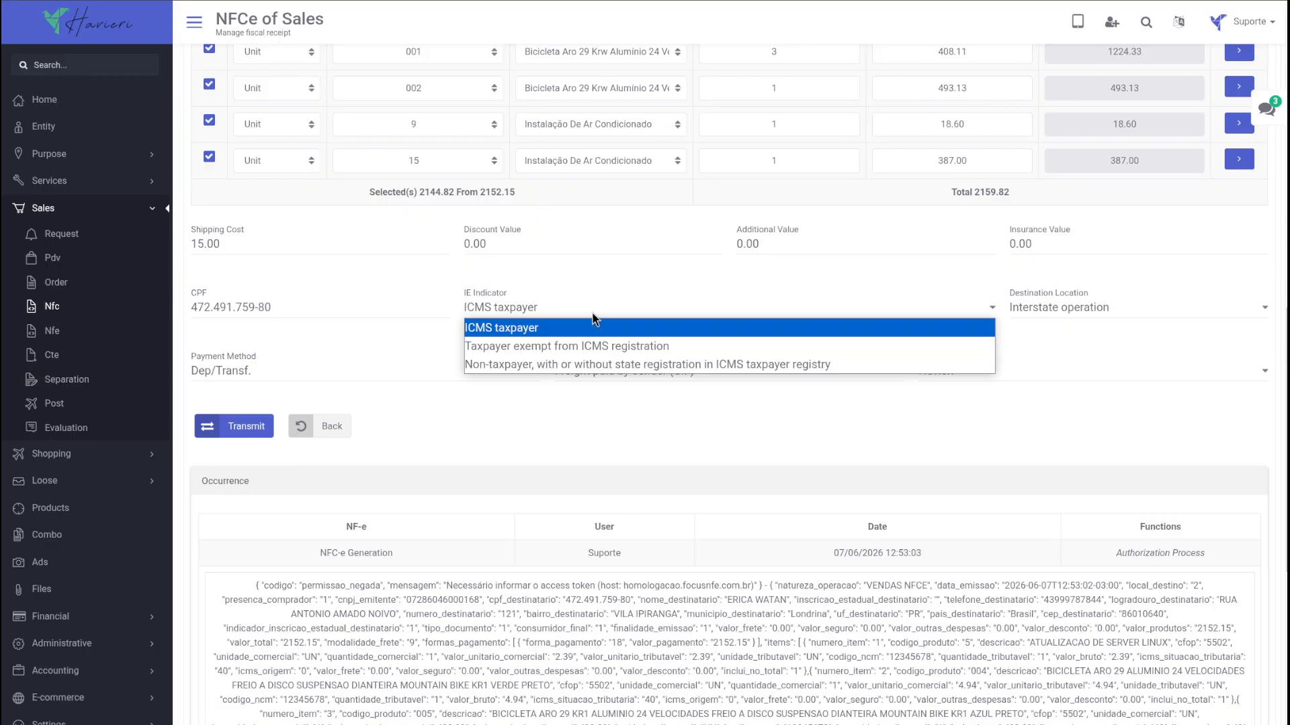
click(600, 347)
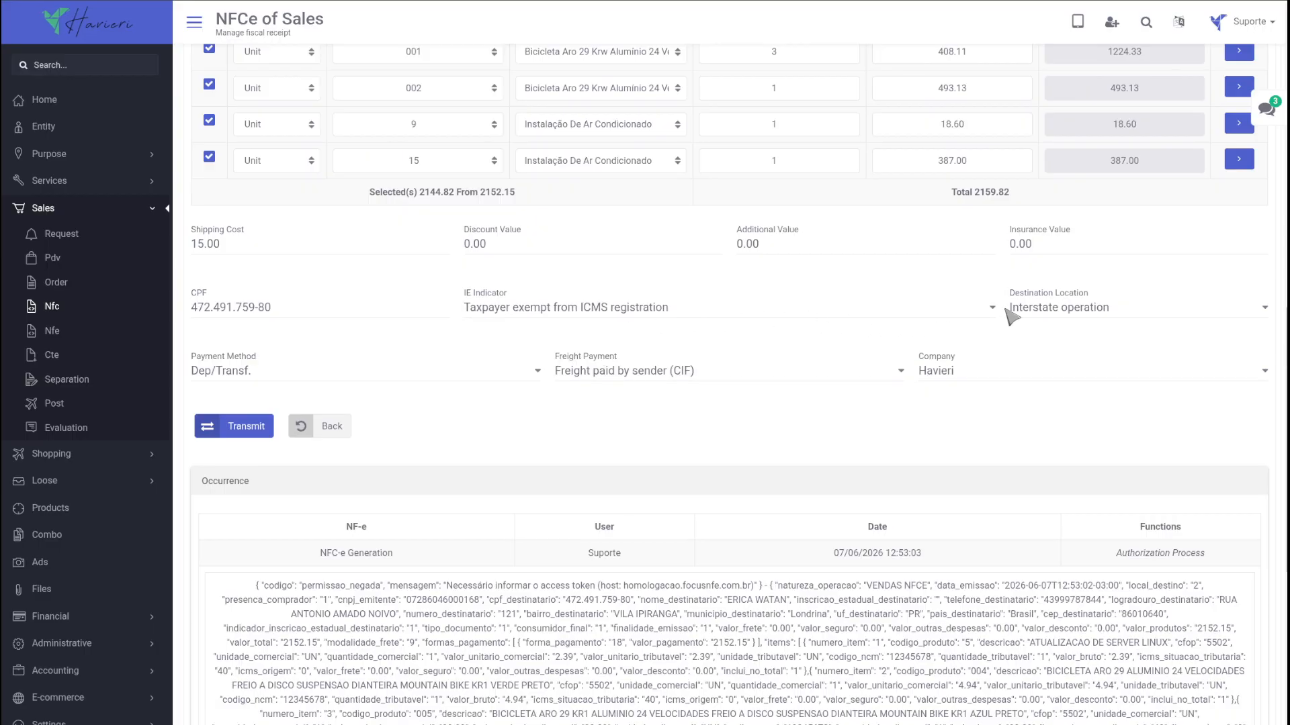
click(1038, 309)
click(1068, 365)
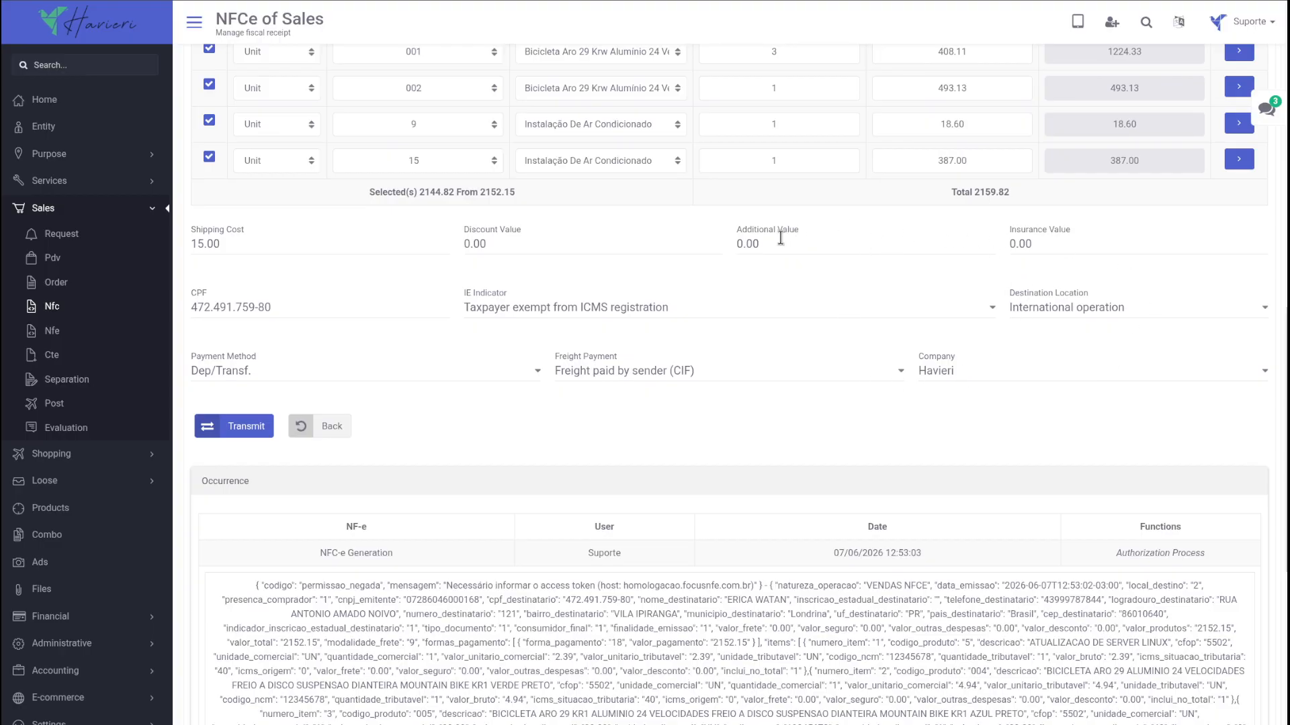
Set the receipt's payment method to Cielo
click(305, 374)
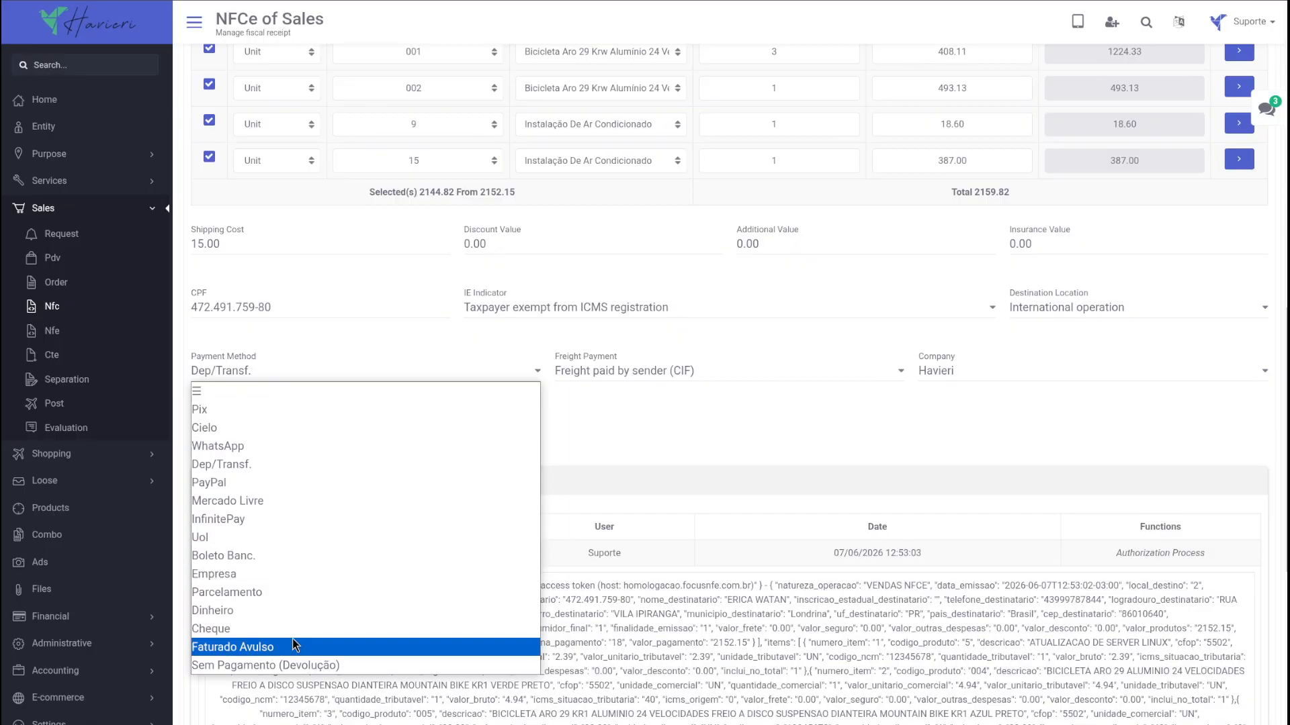
click(291, 380)
click(285, 428)
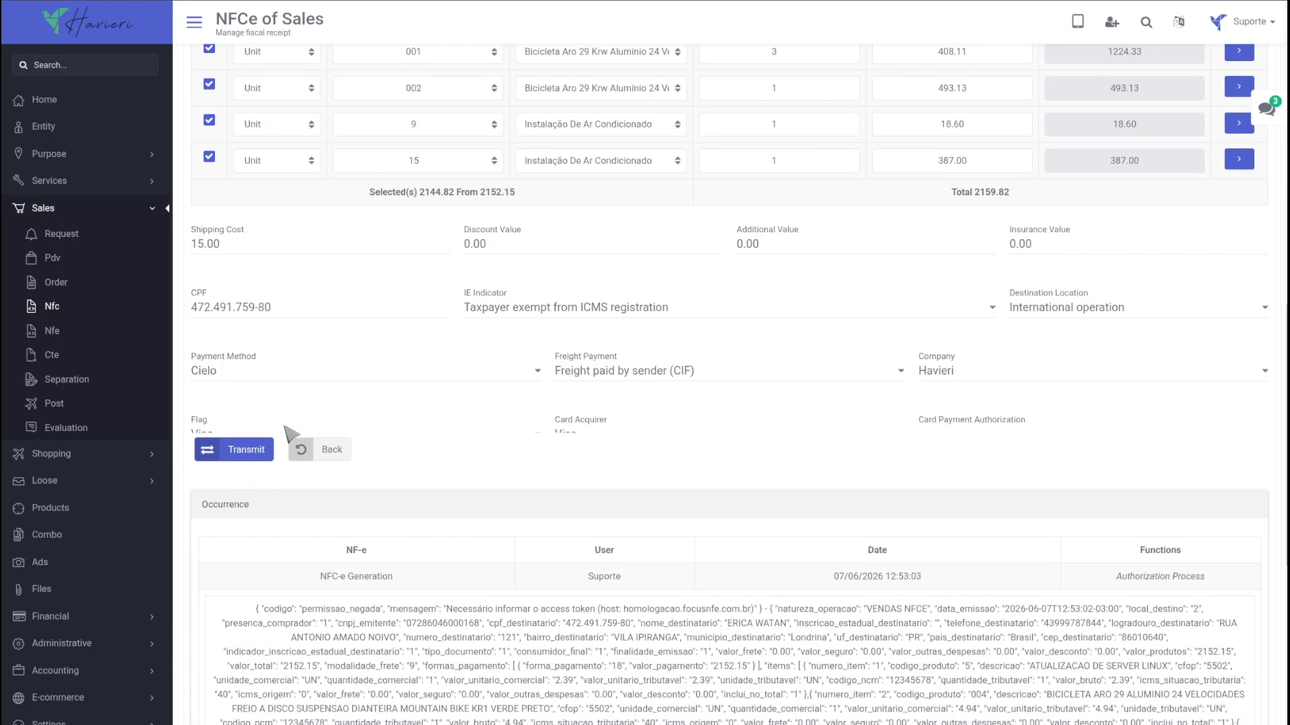
Keep the card flag as Visa and fill in the card payment authorization code
click(285, 437)
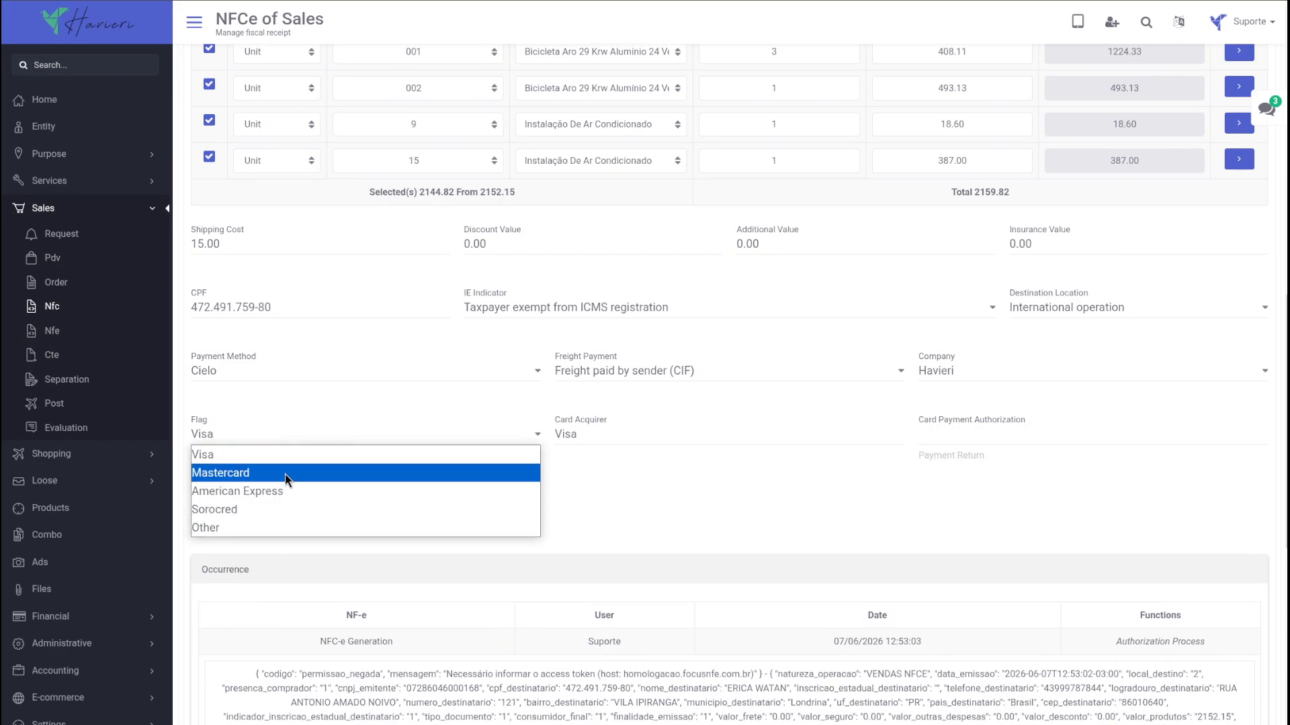
click(288, 459)
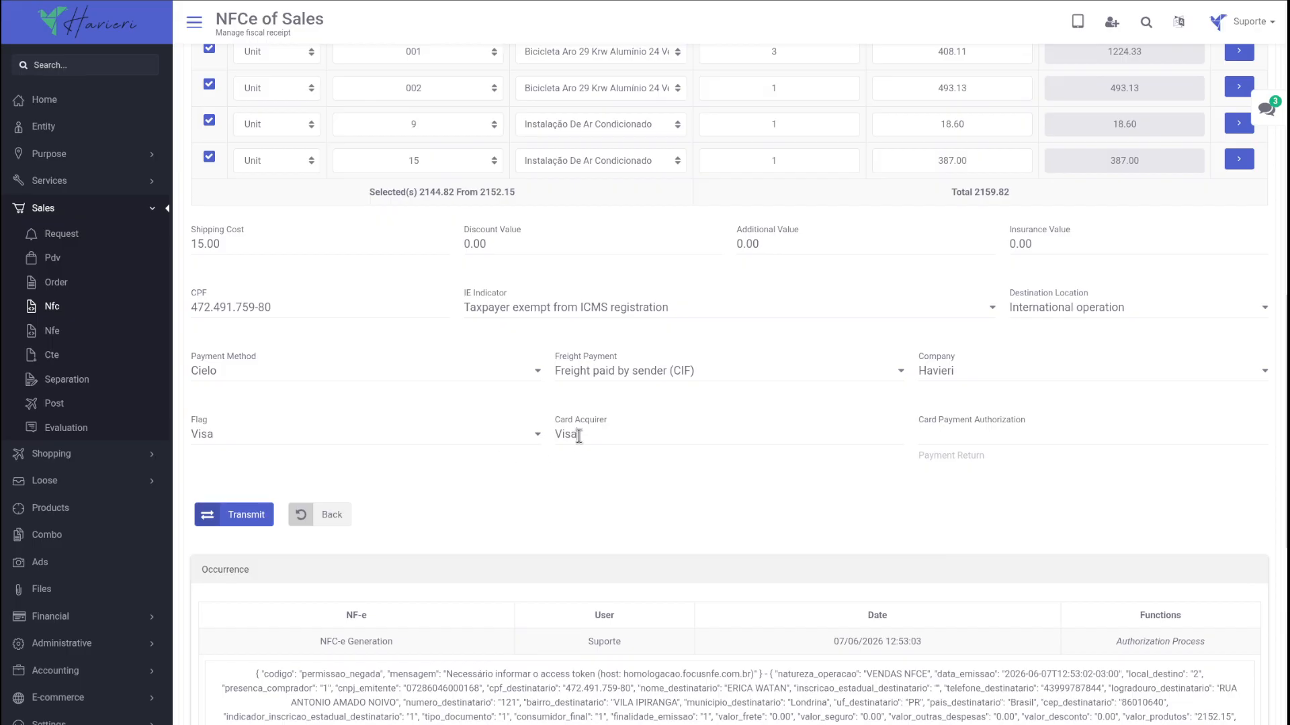
click(920, 435)
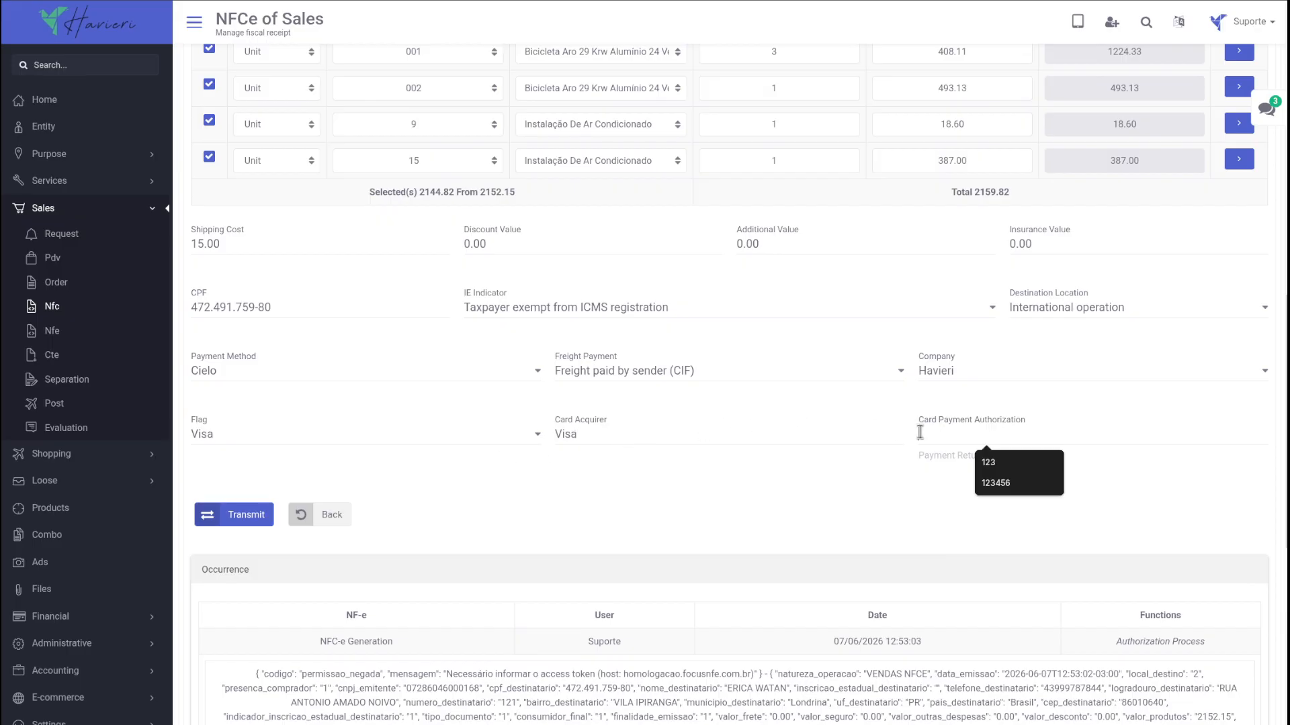
click(997, 484)
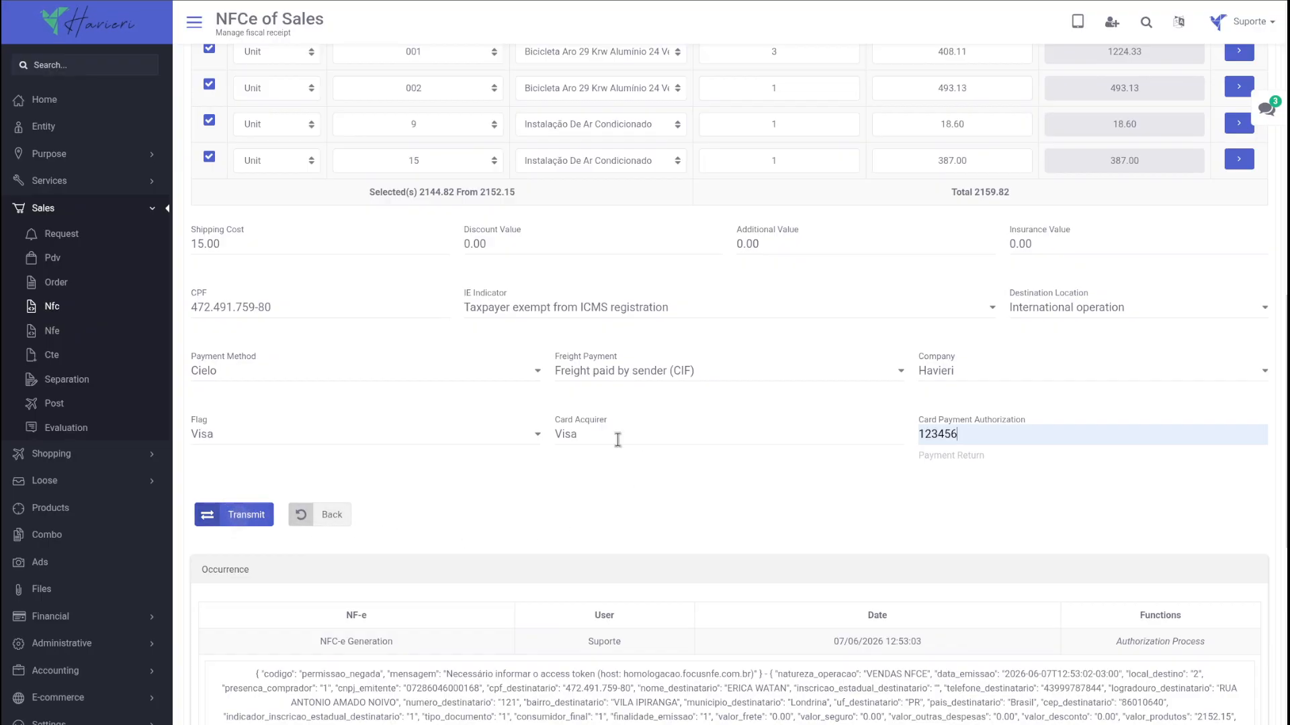
Review the receipt's Occurrence log, expanding and collapsing the NFC generation entries
scroll(450, 390, up, 2)
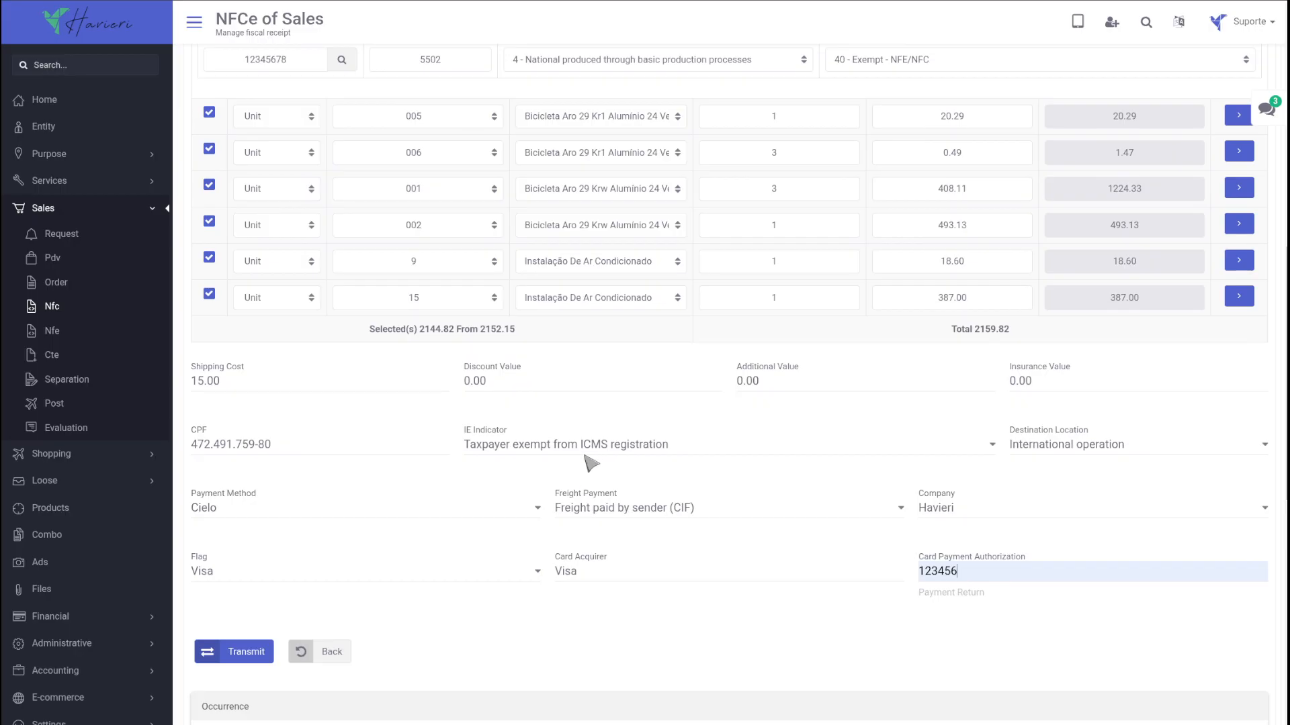
scroll(584, 463, down, 4)
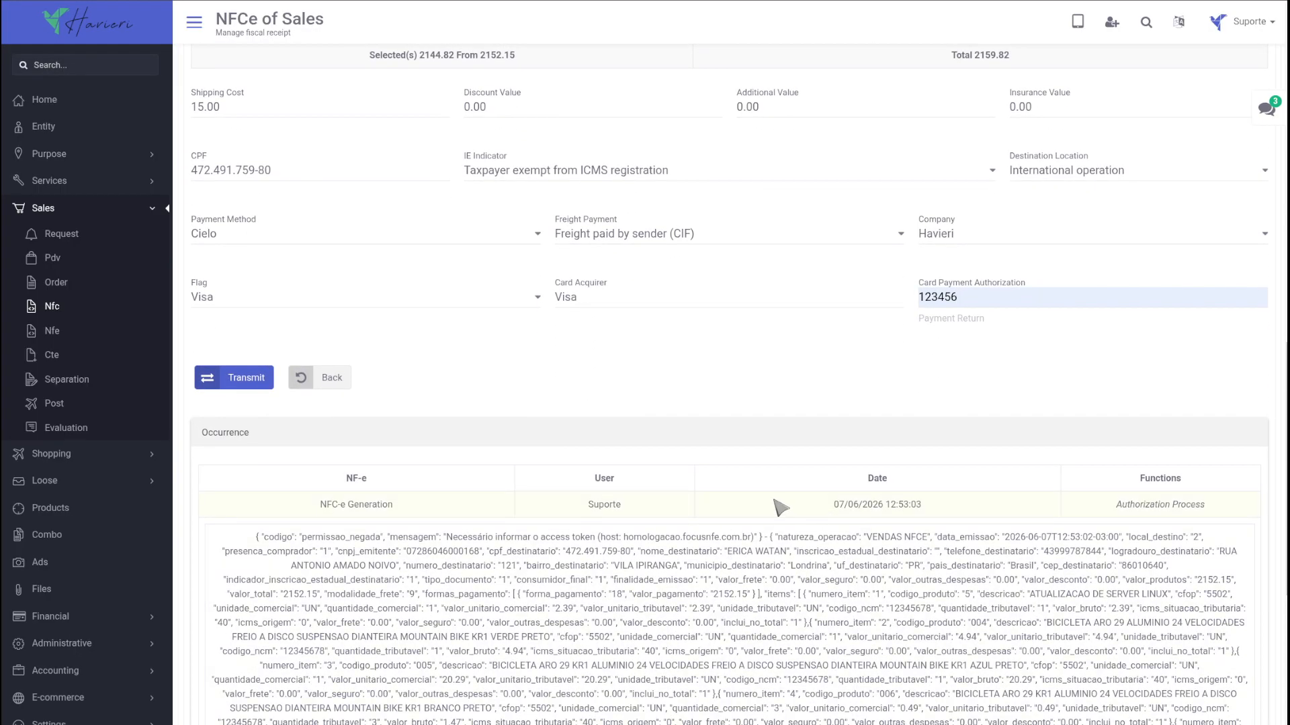
click(779, 507)
click(771, 575)
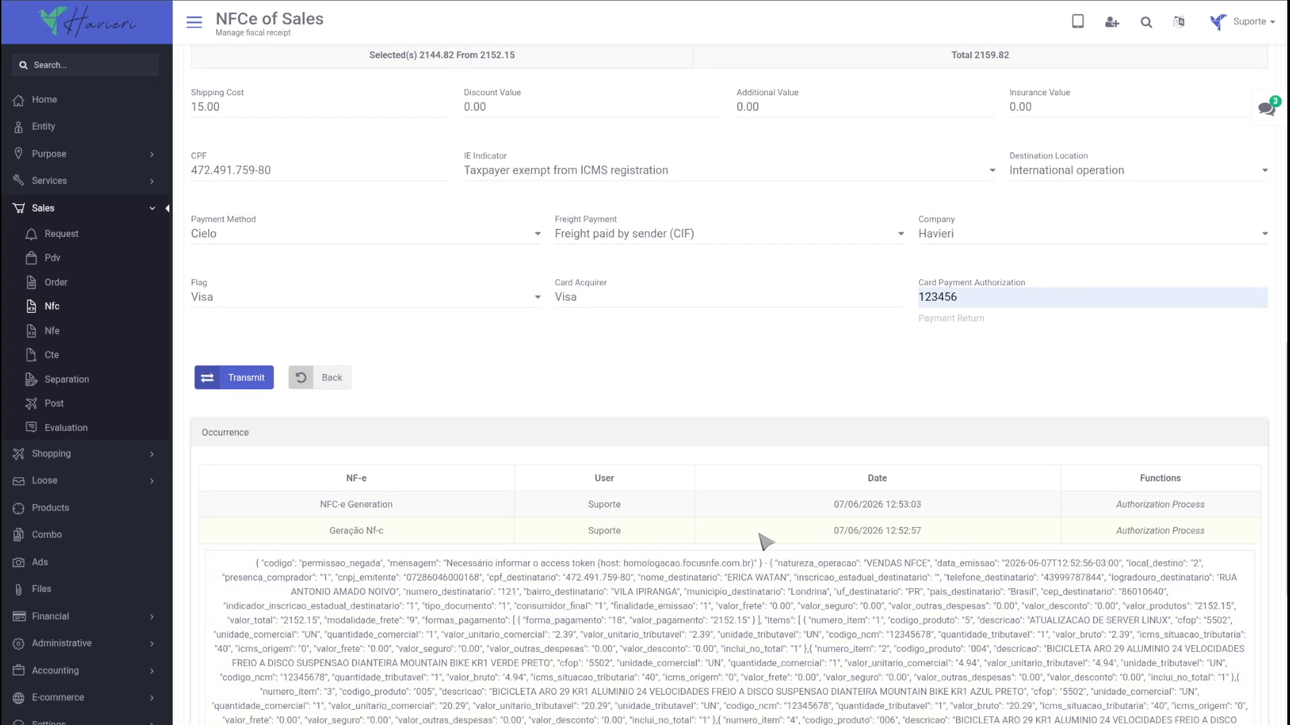
click(757, 535)
click(734, 585)
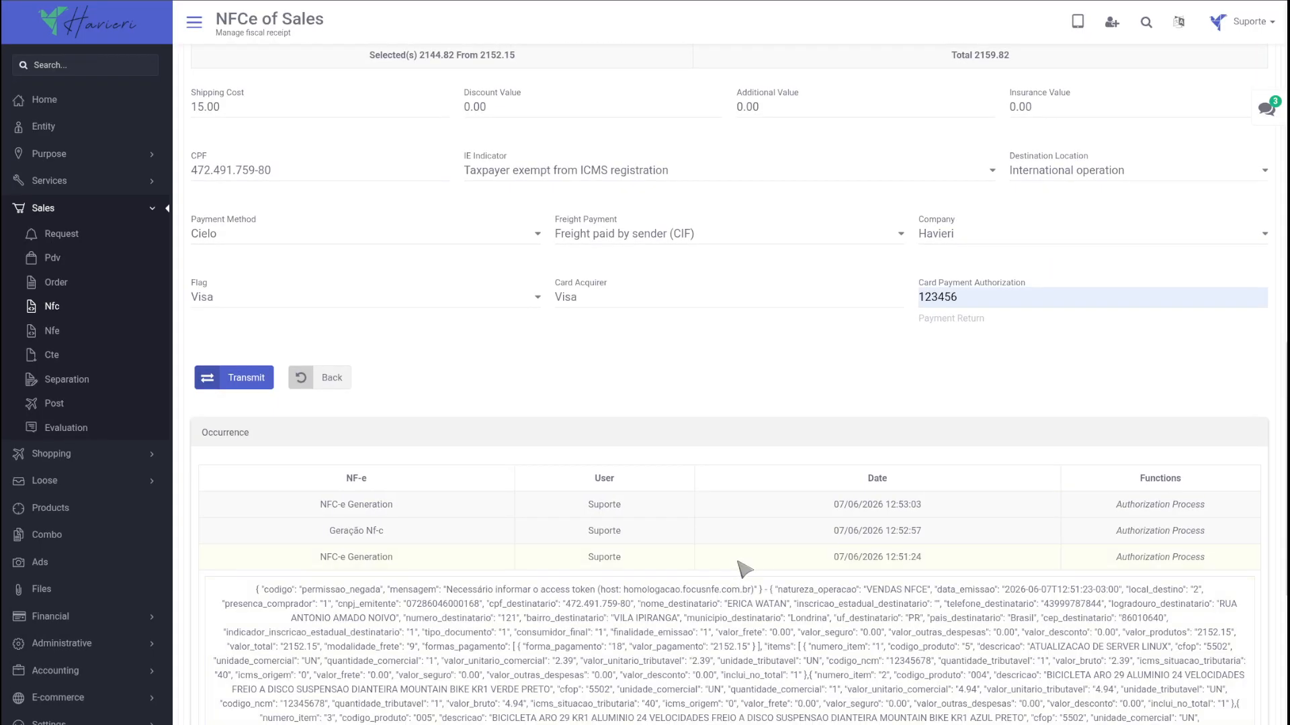
click(738, 561)
scroll(996, 498, up, 4)
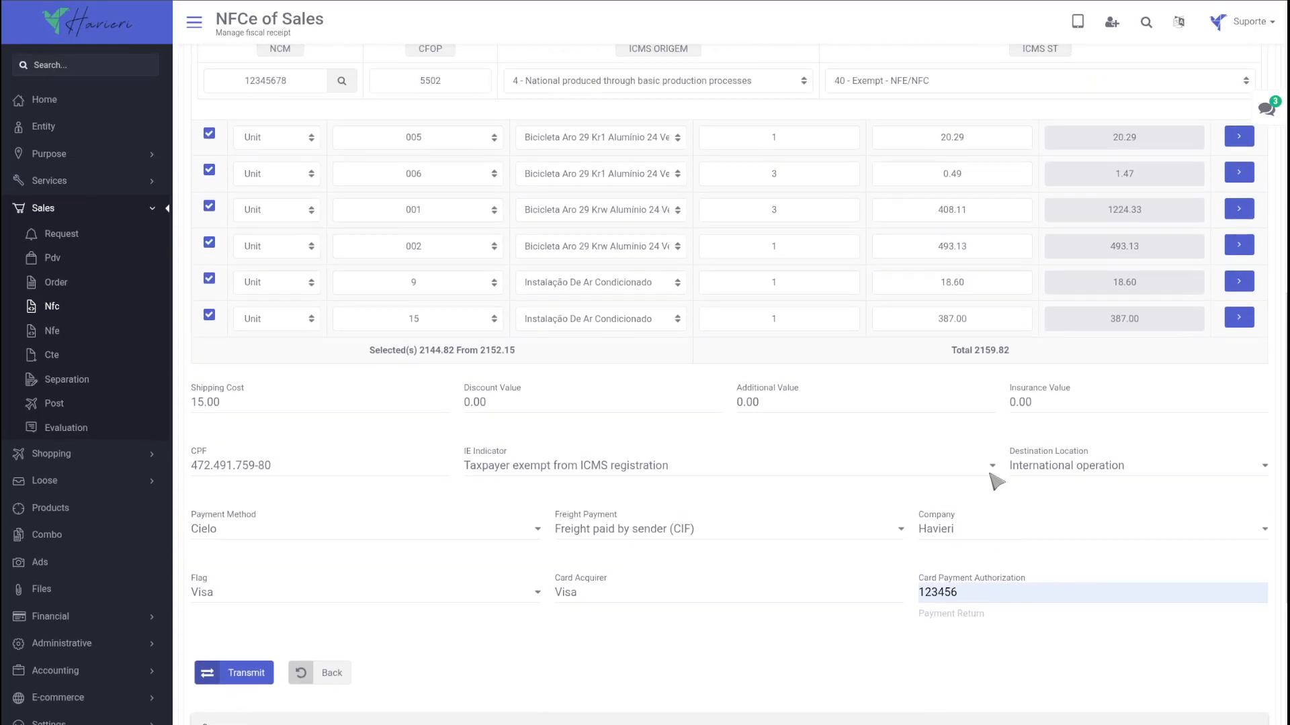
Show the fiscal details of product 006 and look over the receipt's product list
click(1239, 172)
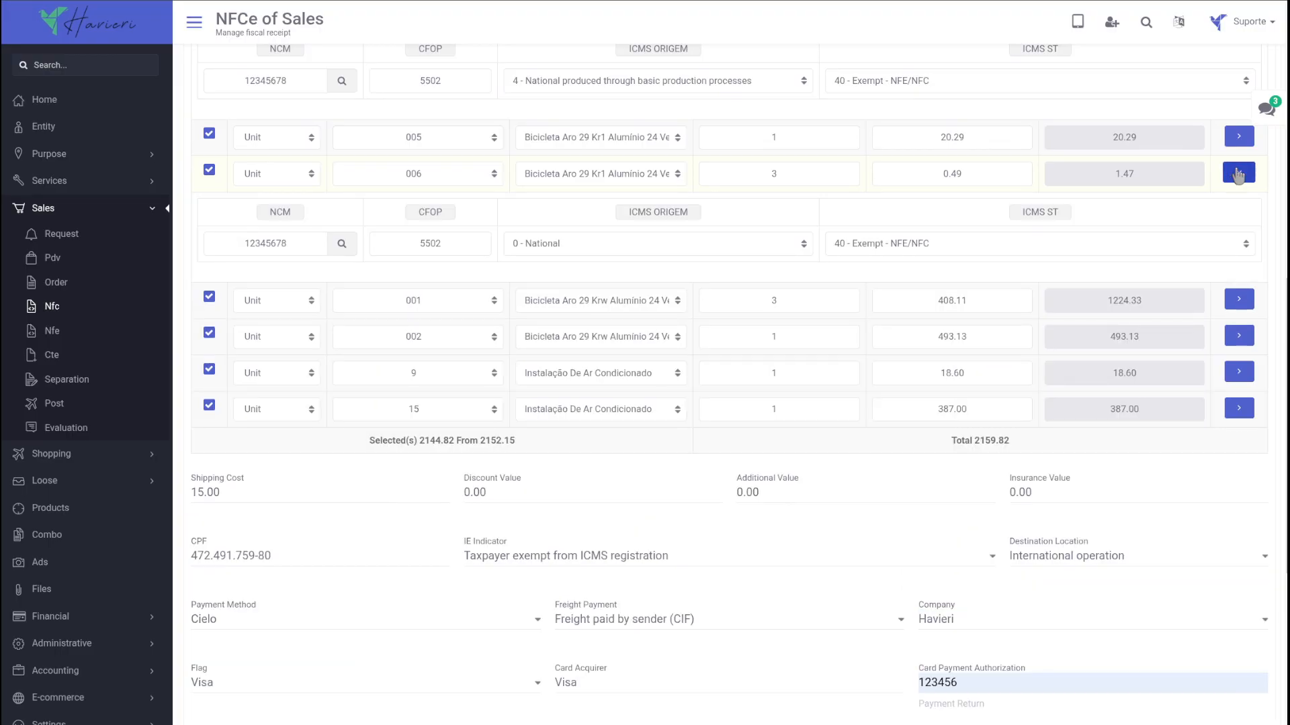
scroll(751, 333, up, 9)
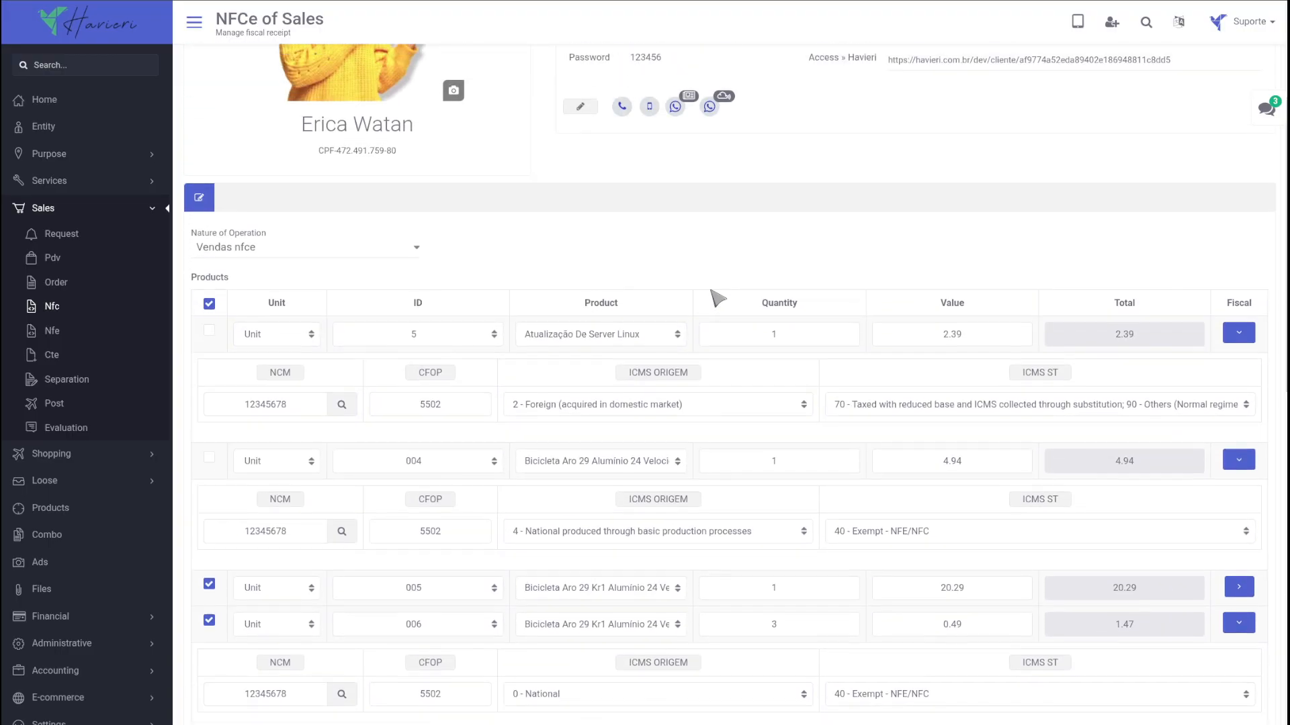
scroll(806, 323, up, 1)
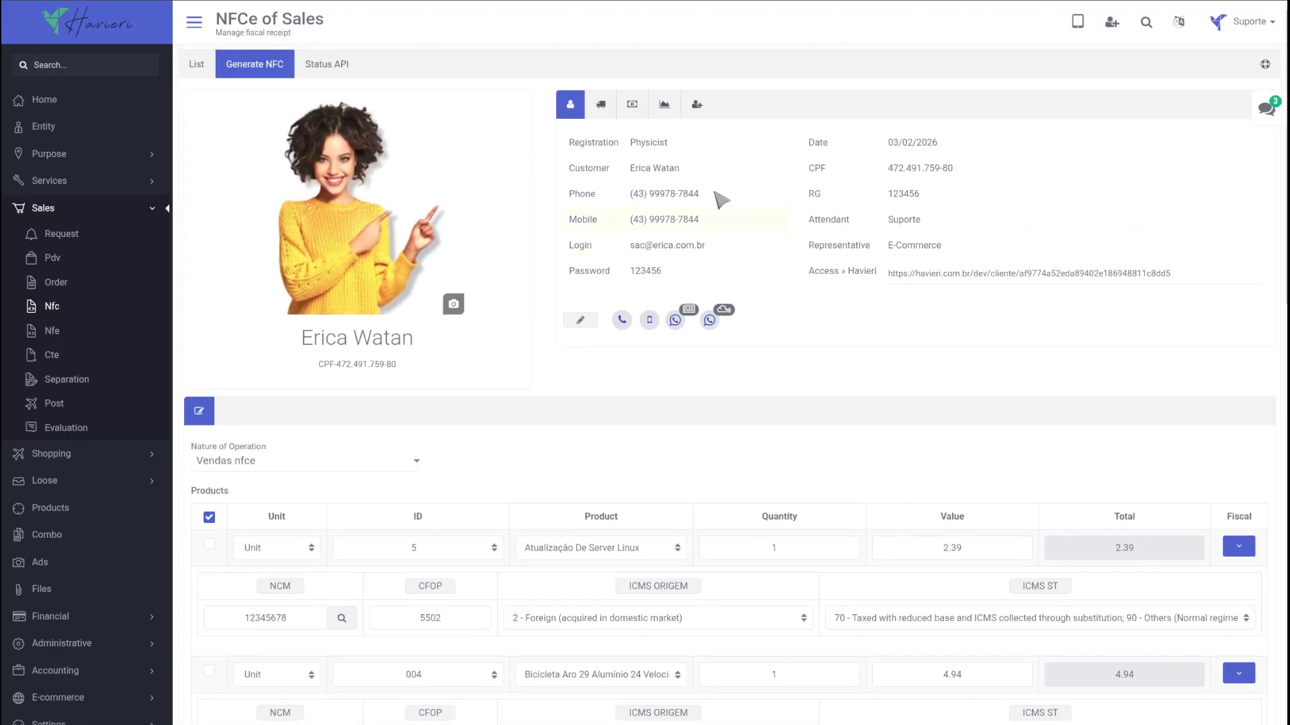
View the orders for products 005 and 001 in the customer's purchase history, and close the history
click(693, 107)
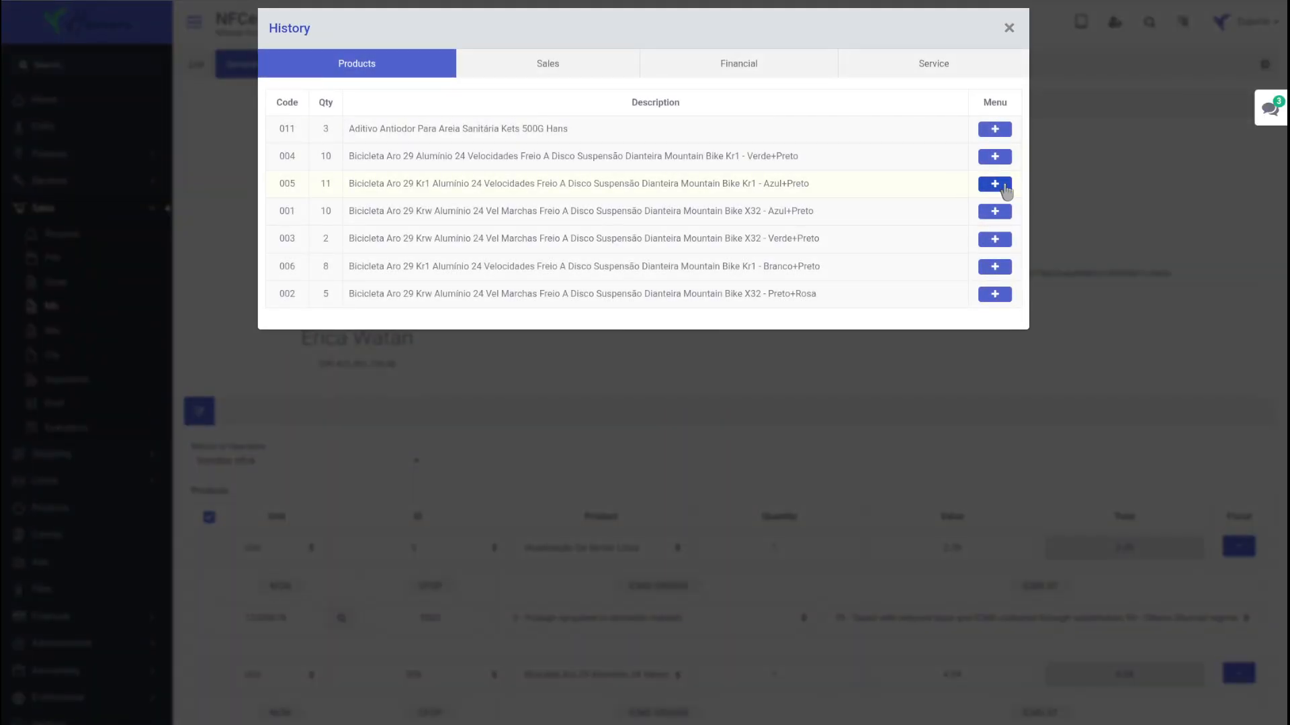
click(995, 183)
click(995, 578)
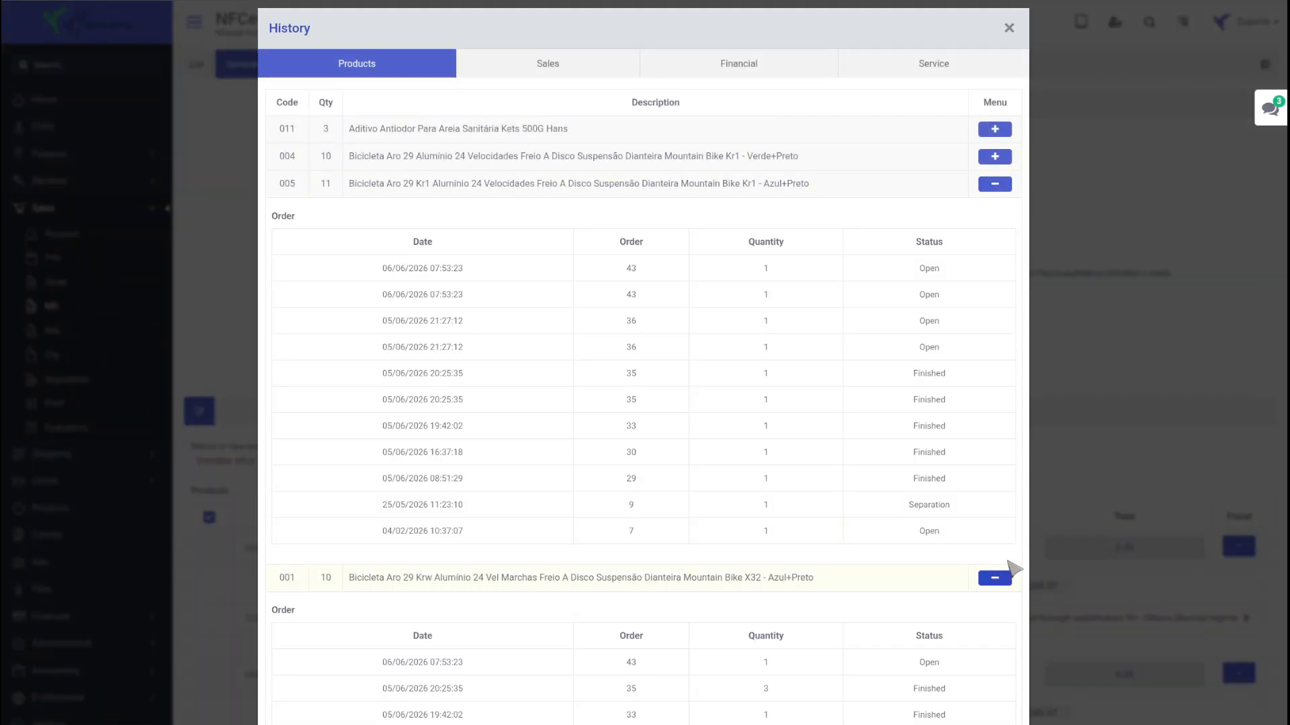
scroll(1129, 232, down, 2)
click(1128, 228)
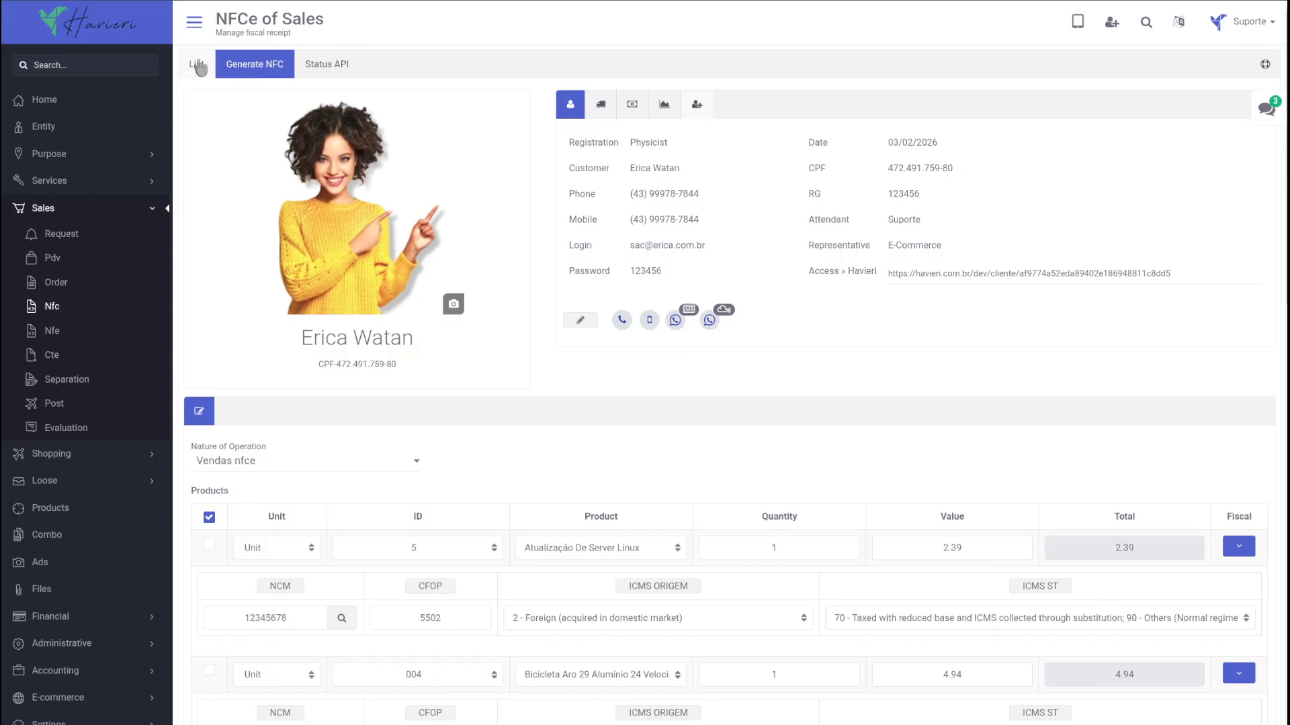
Return to the sales receipt list and briefly view the NFC file options of sale 35
click(200, 67)
click(1217, 208)
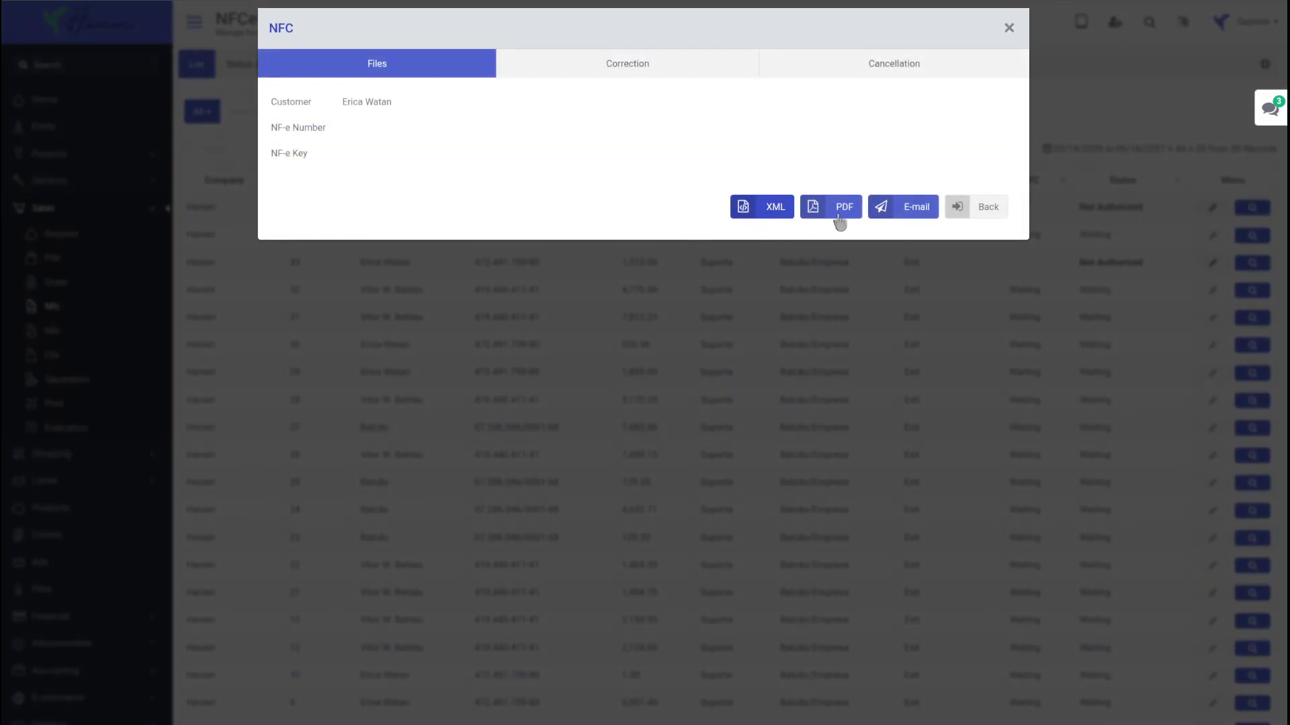
click(1142, 172)
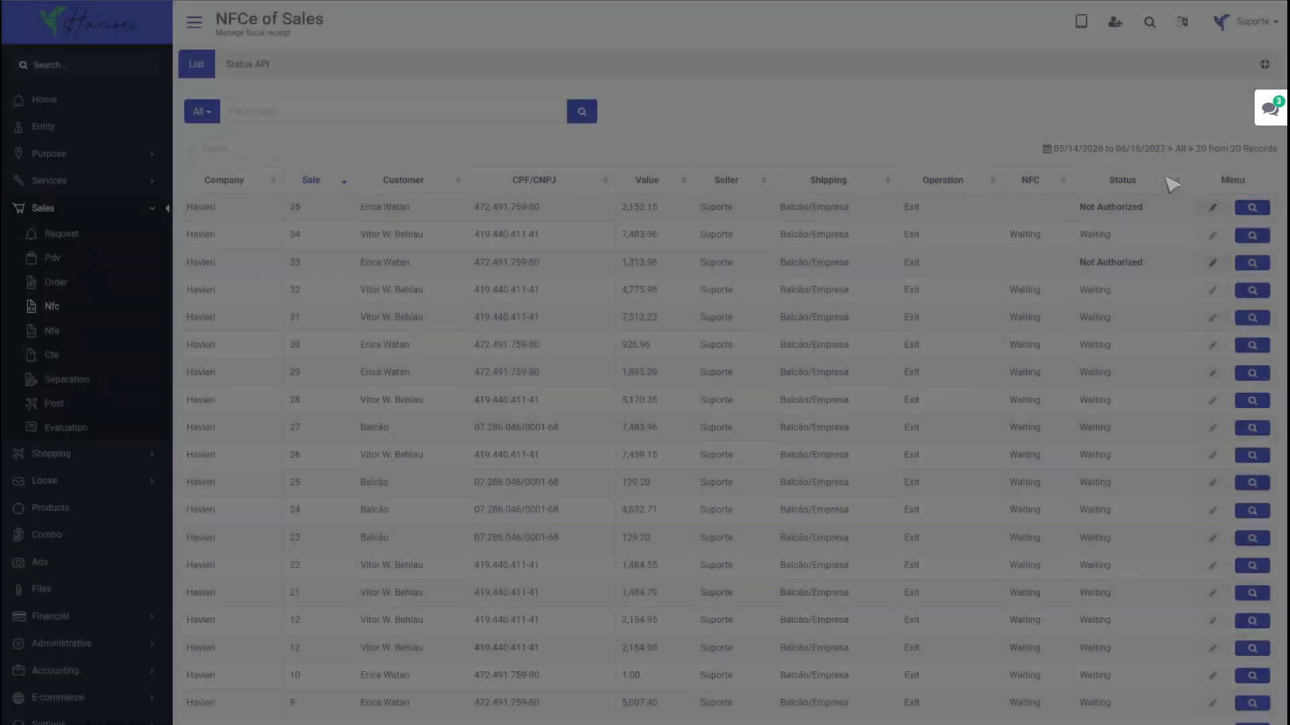
Reopen the receipt of sale 35 and set its payment method to Cielo
click(1250, 209)
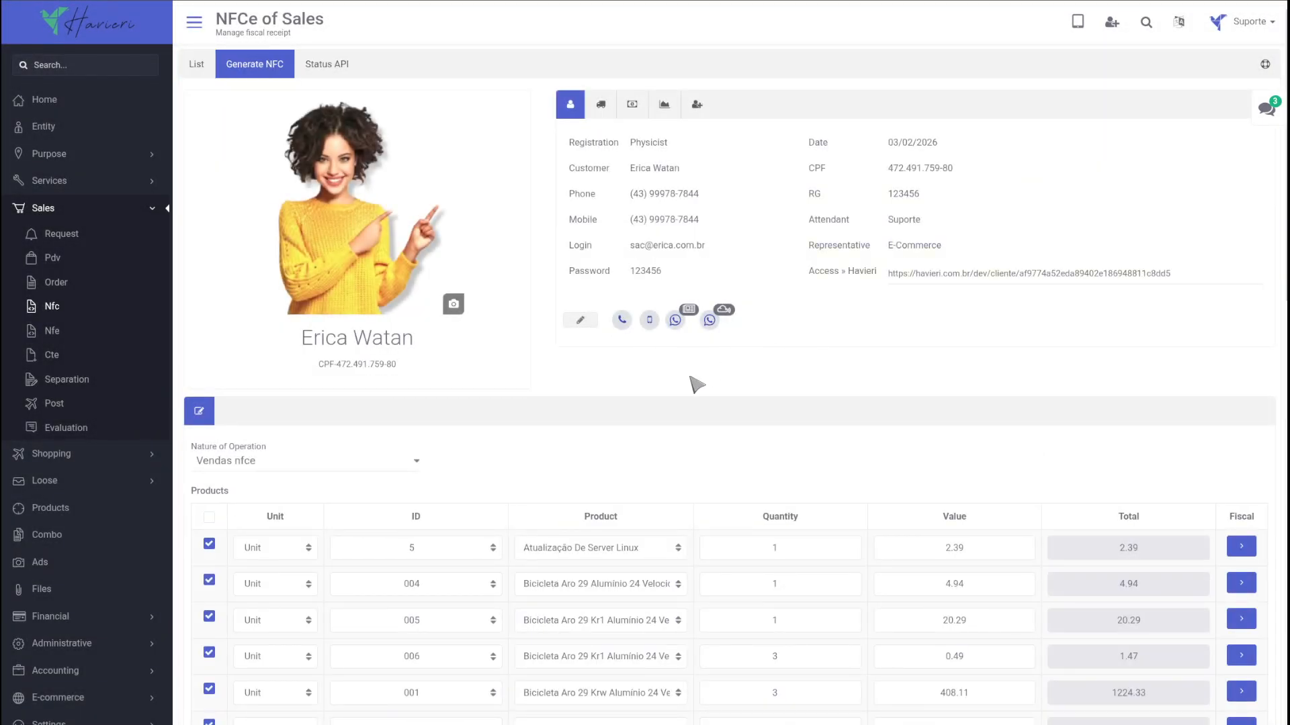
scroll(853, 469, down, 5)
scroll(658, 332, down, 3)
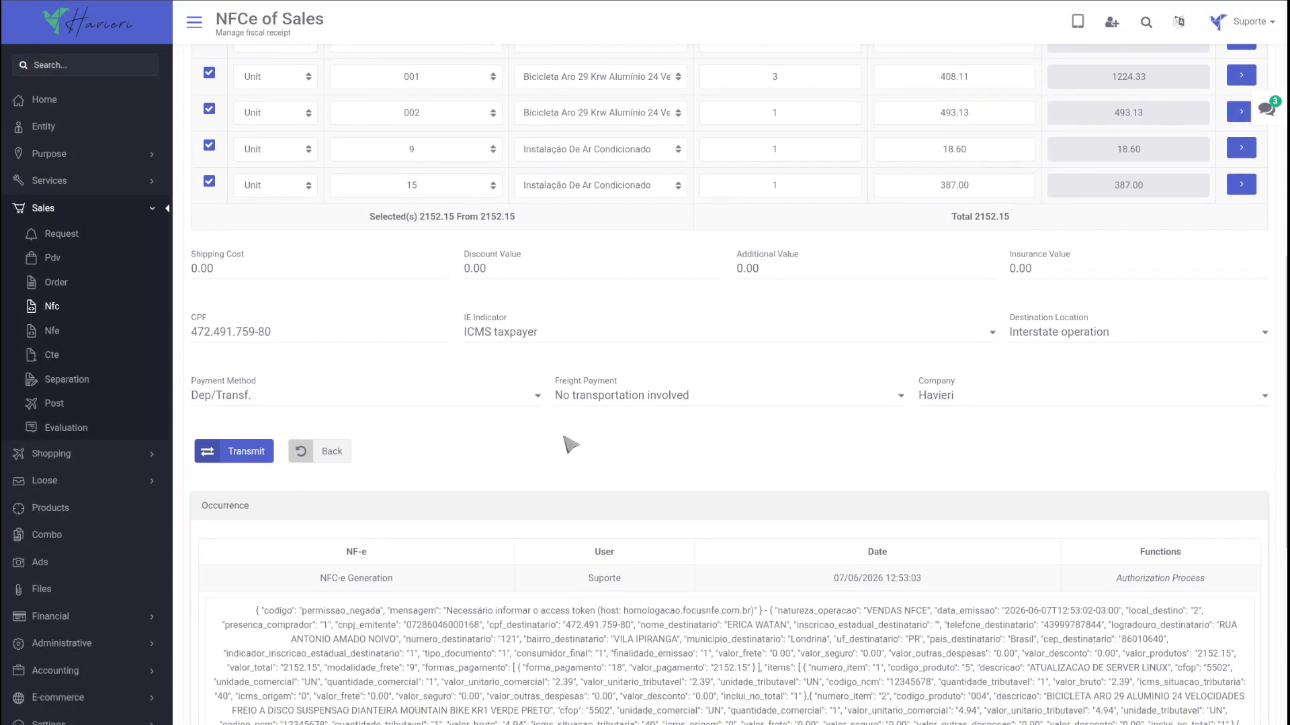
click(392, 396)
click(348, 455)
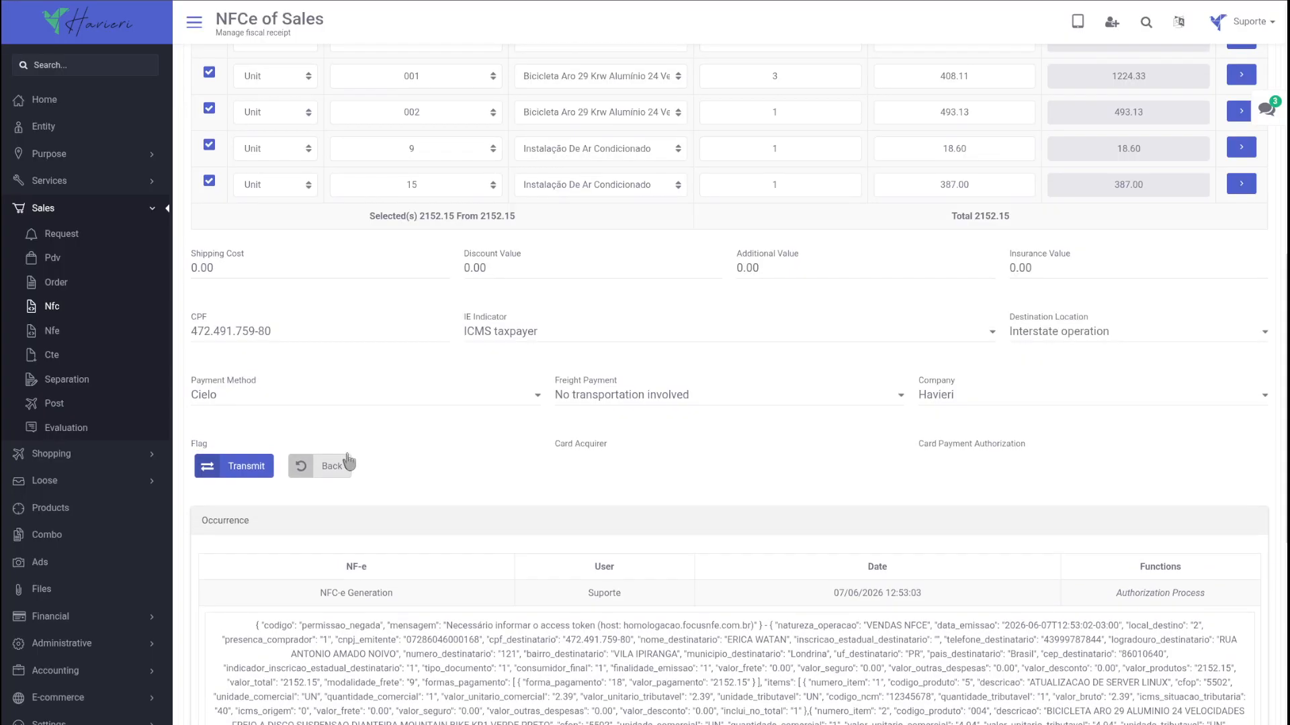
Choose Visa as the card flag and enter the card payment authorization code for the reopened receipt
click(331, 466)
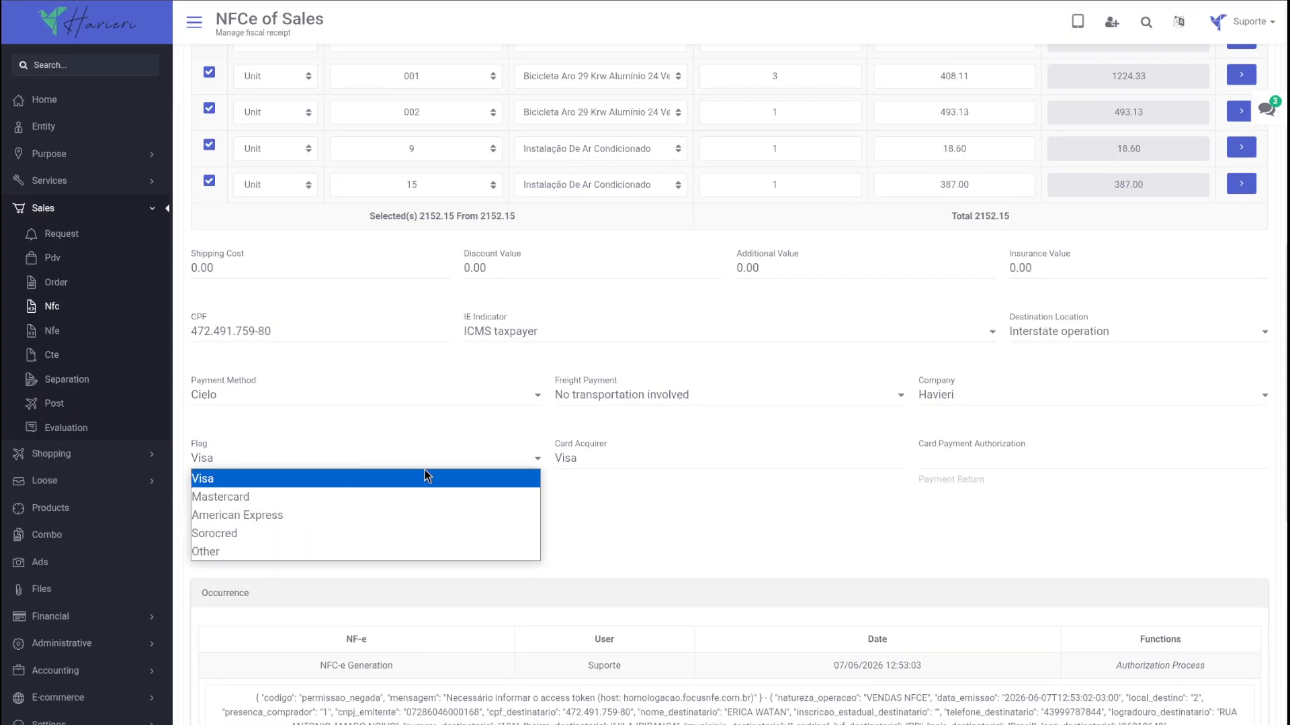
click(586, 457)
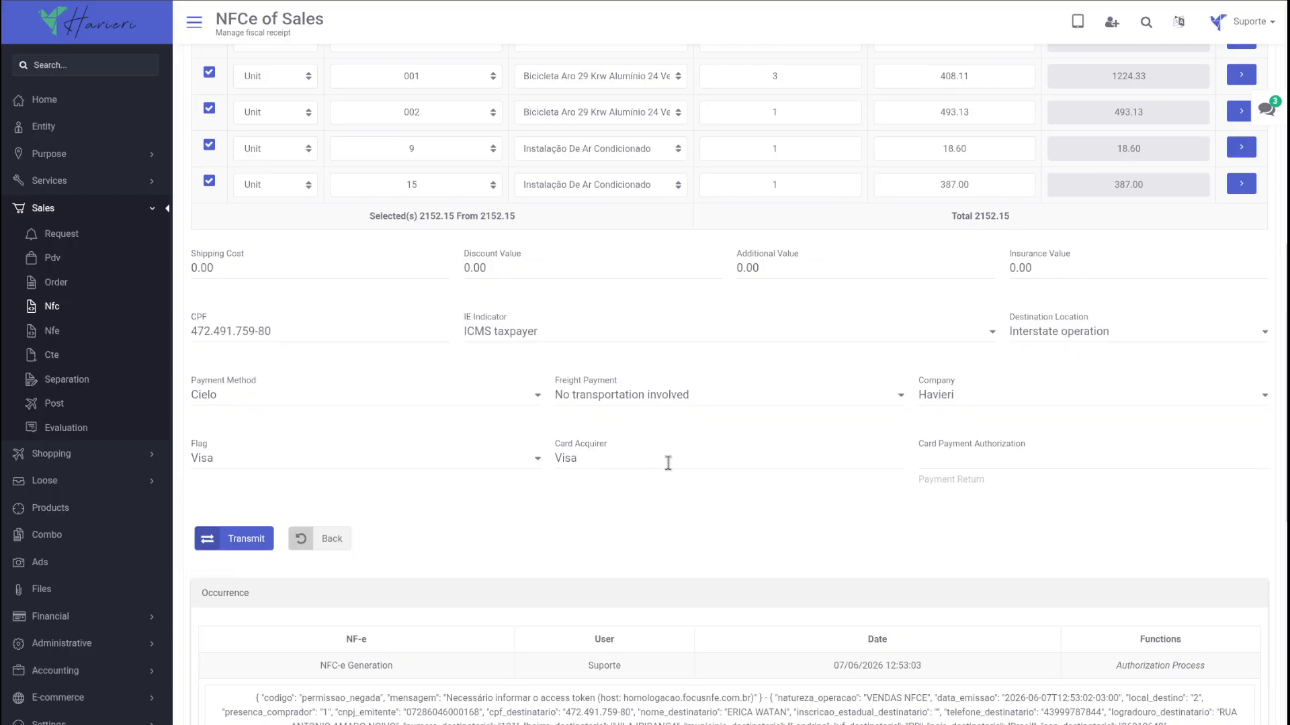
click(924, 459)
click(999, 492)
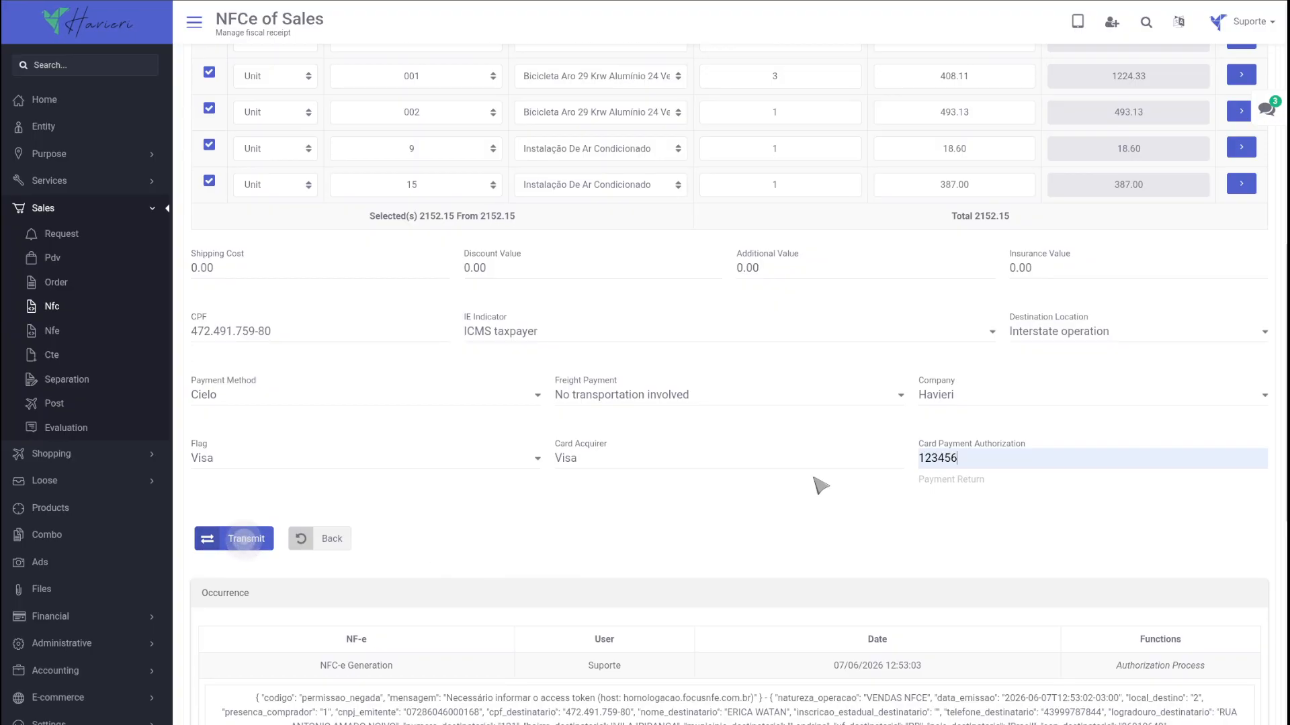
Go back to the receipt list and examine sale 35's XML, PDF and e-mail file options, closing the e-mail form unsent
scroll(686, 339, up, 6)
scroll(829, 547, down, 3)
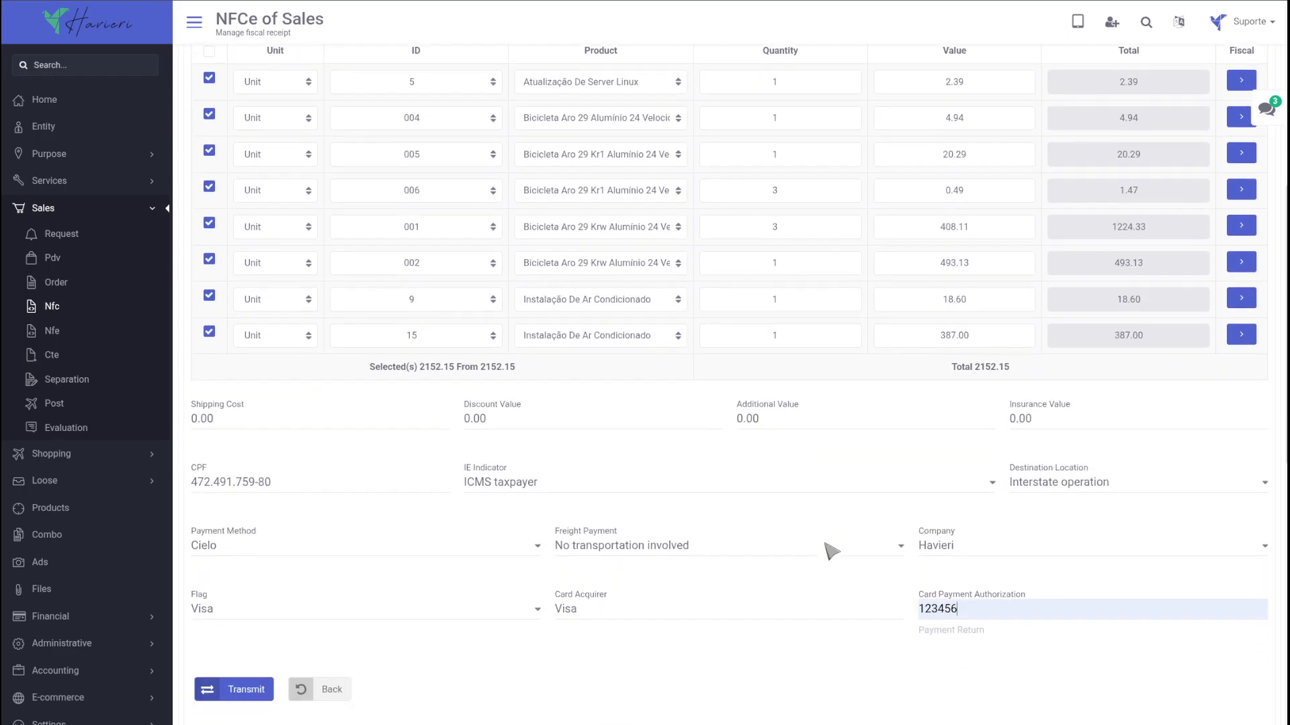
scroll(876, 550, up, 6)
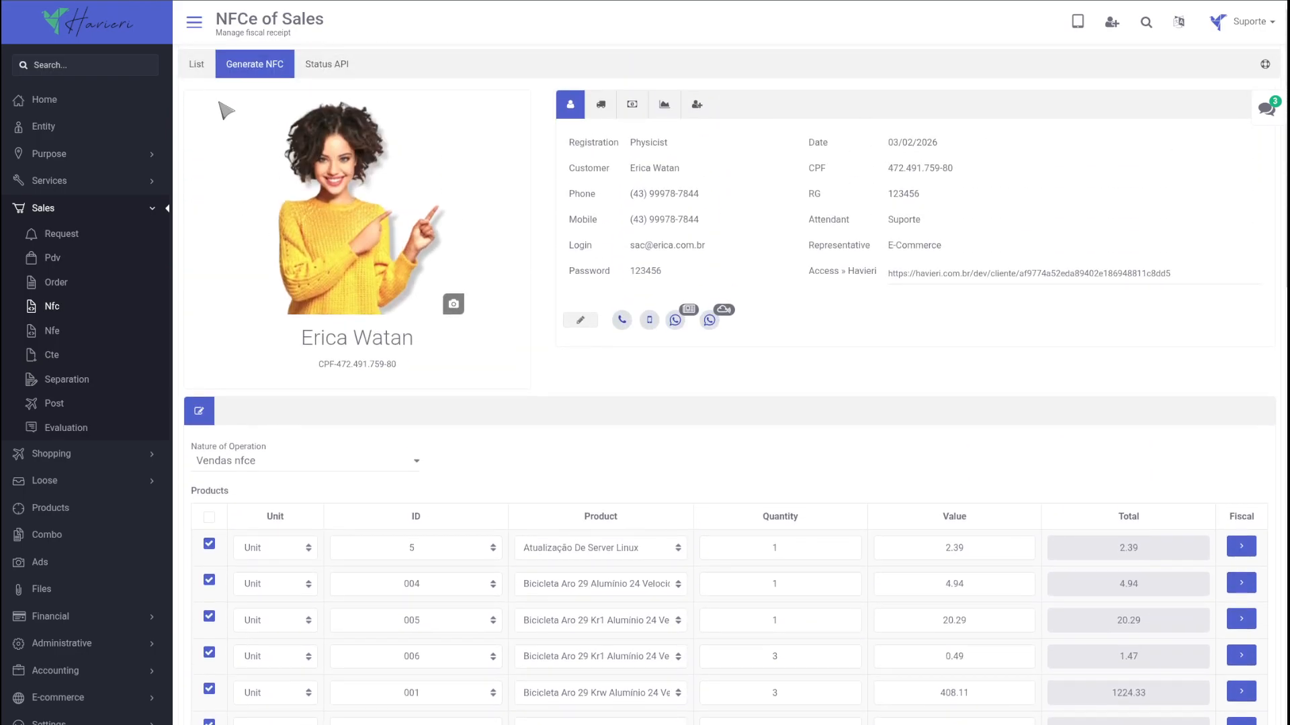
click(197, 64)
click(1217, 208)
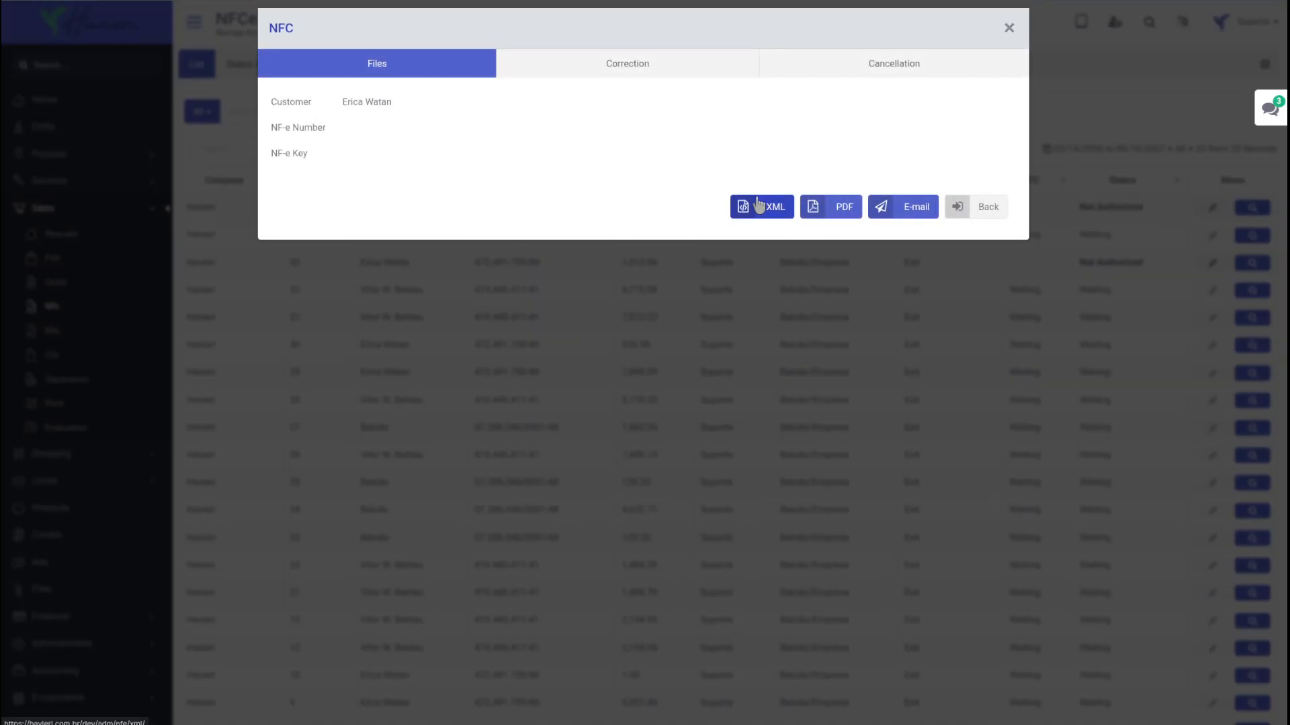
click(841, 211)
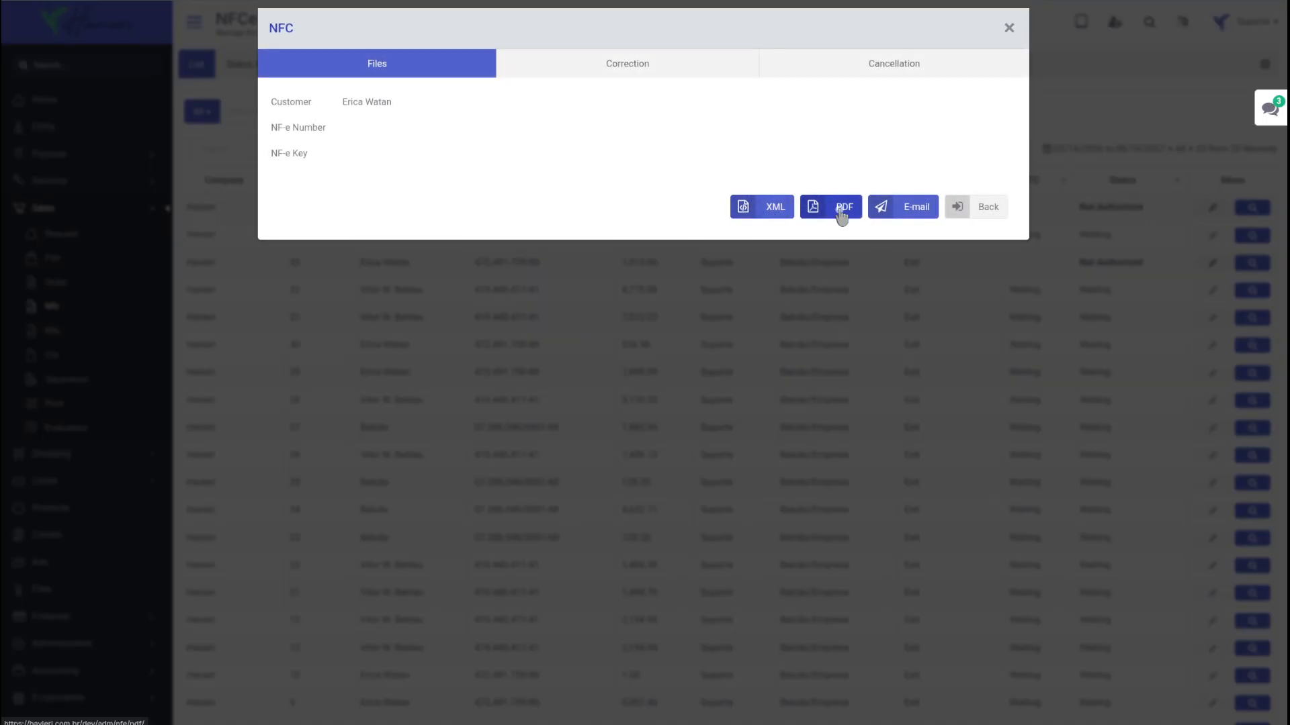
click(910, 207)
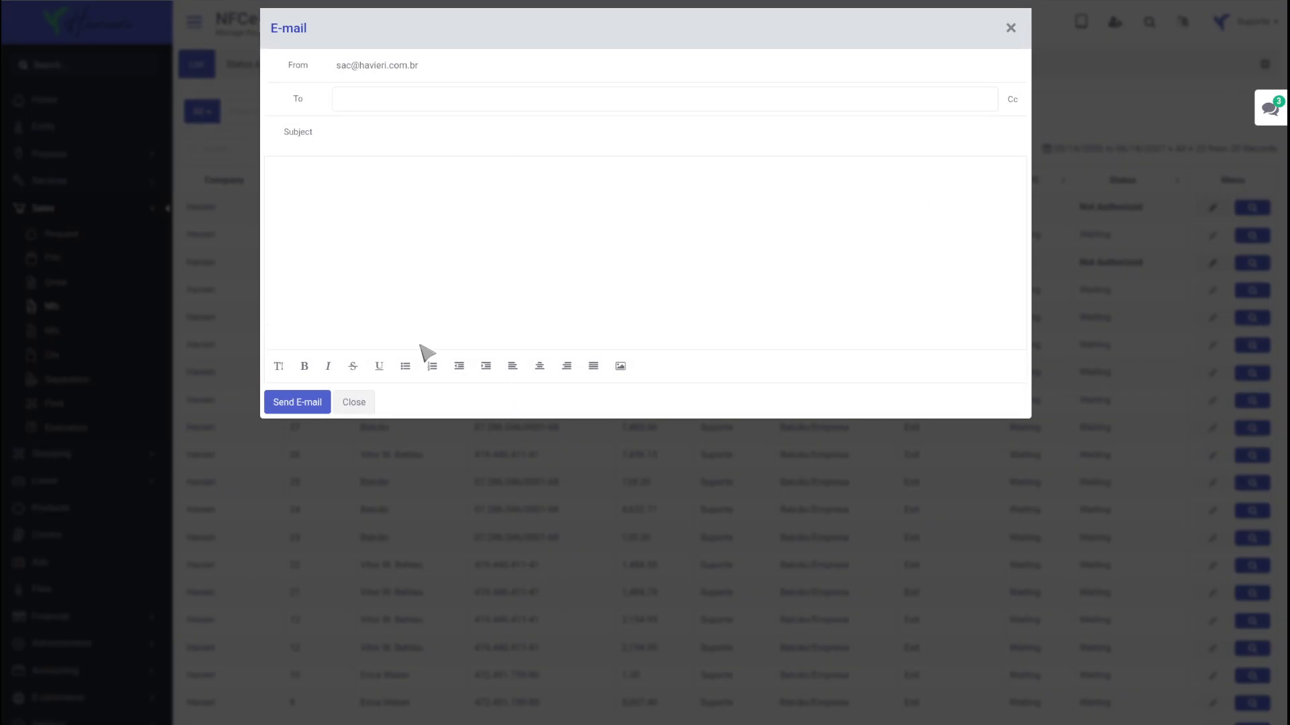
click(356, 402)
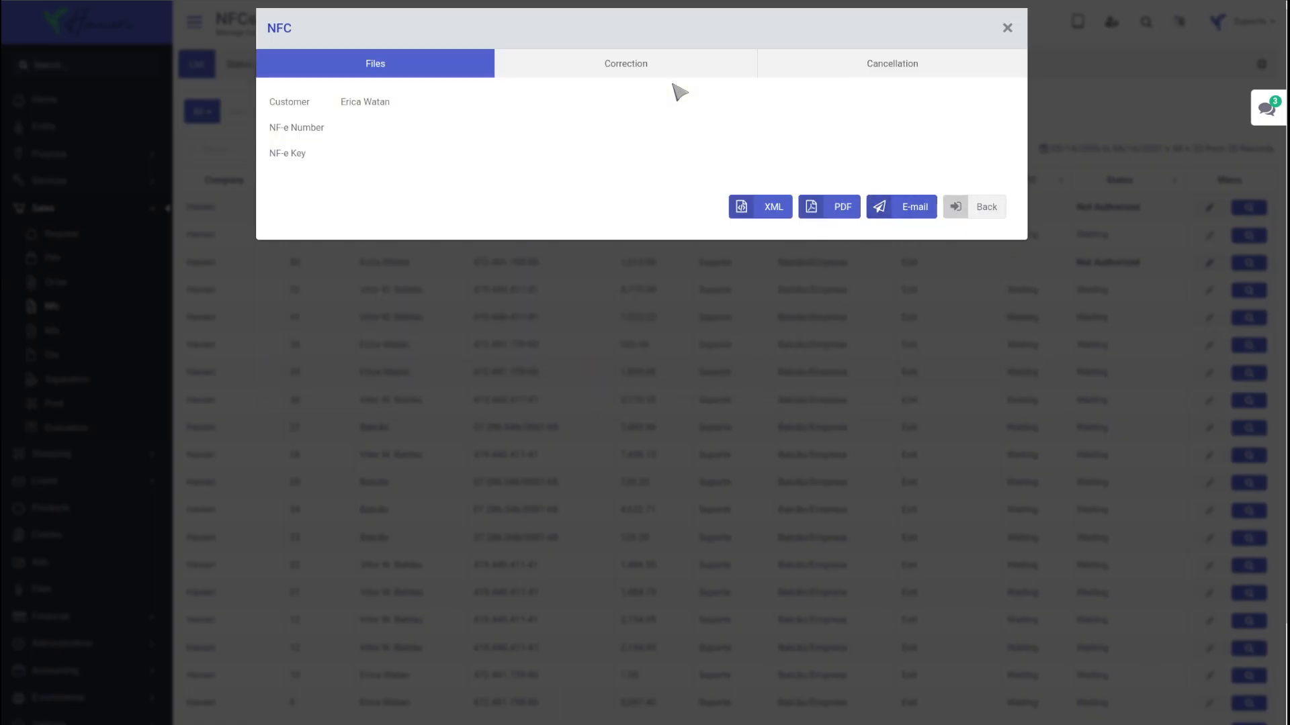
Examine the correction letter and cancellation sections of sale 35's NFC, including the cancellation transactions, and close the dialog
click(648, 71)
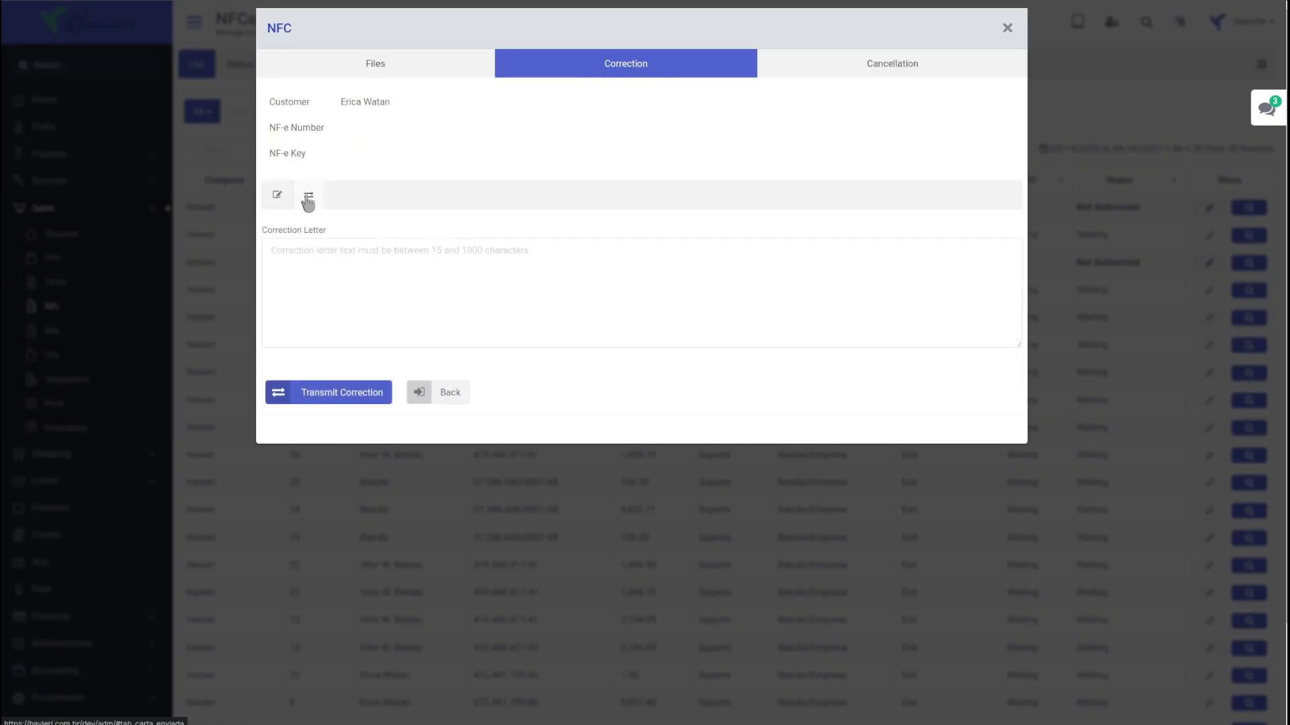
click(308, 198)
click(277, 198)
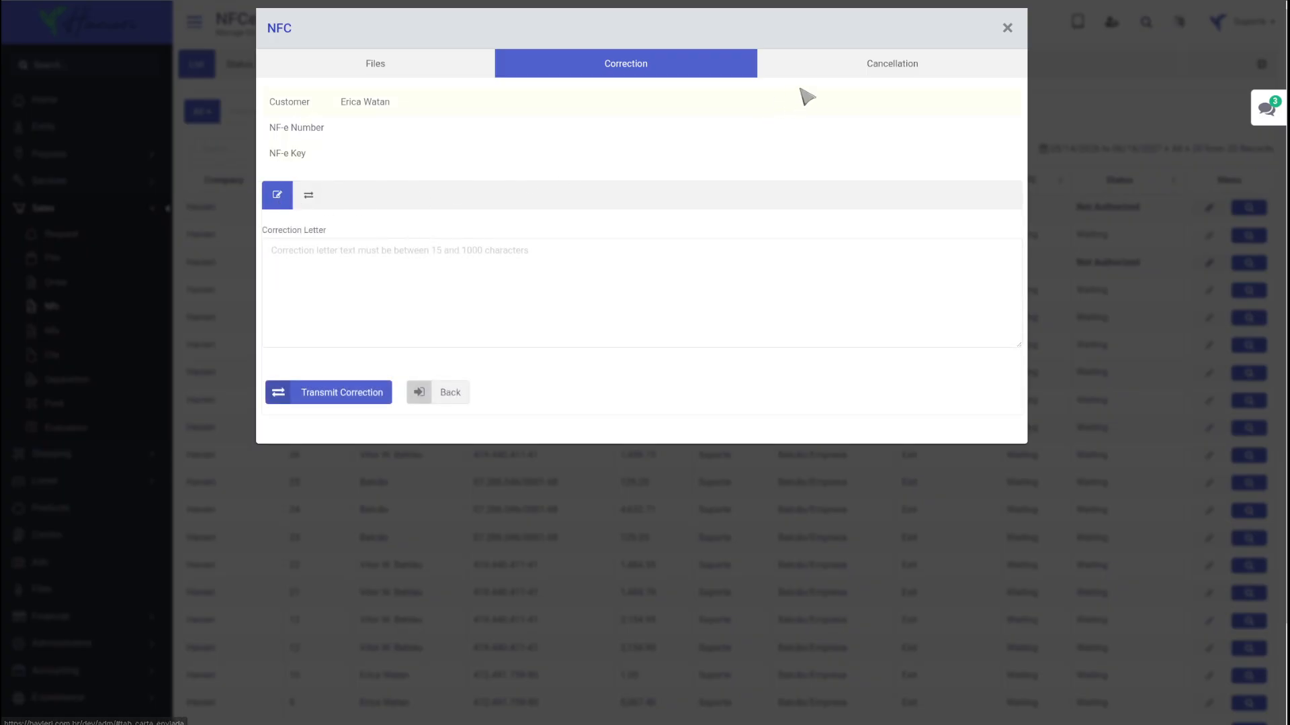
click(884, 65)
click(309, 196)
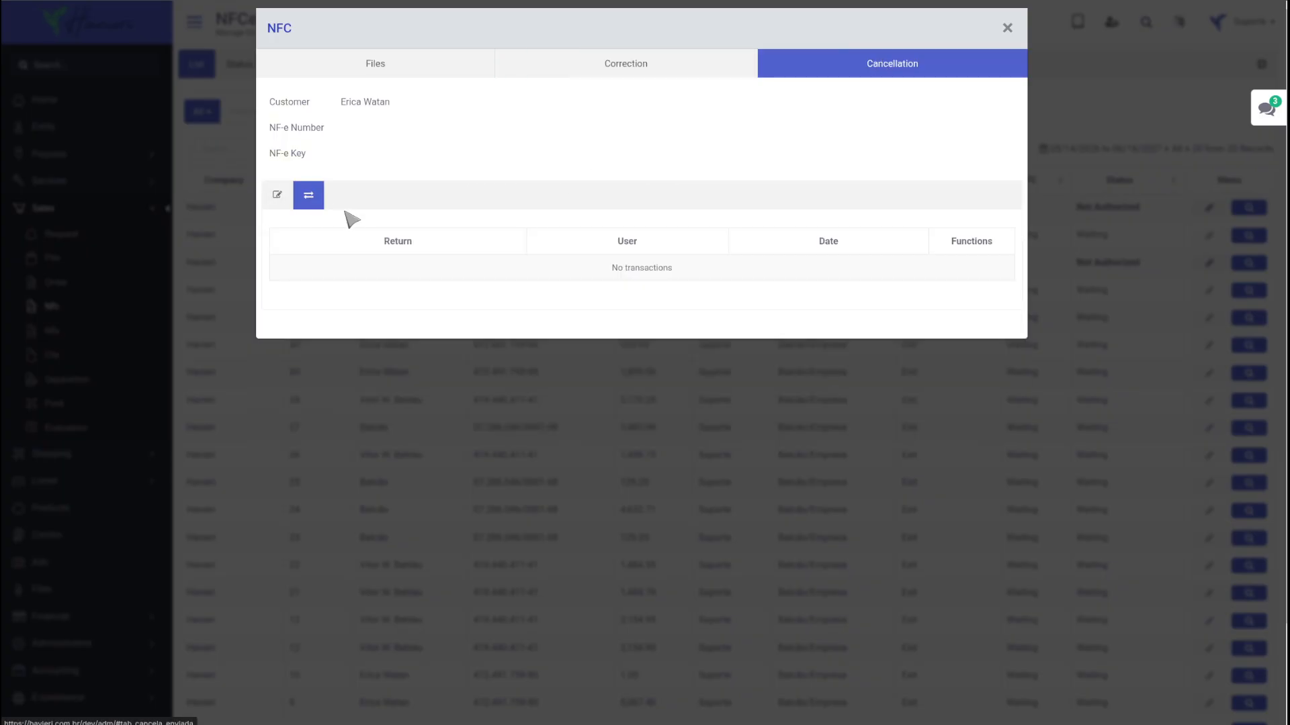
click(1060, 127)
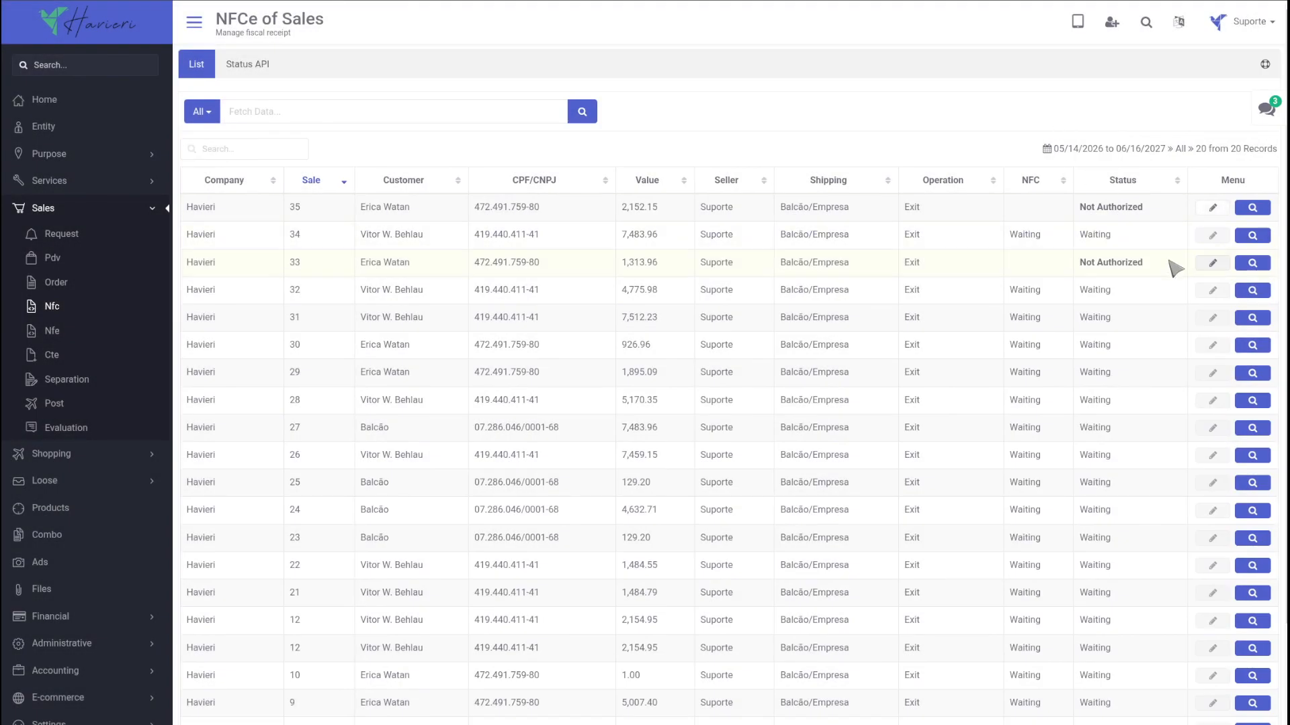
View the NFC file options of sale 33
click(1212, 266)
click(912, 214)
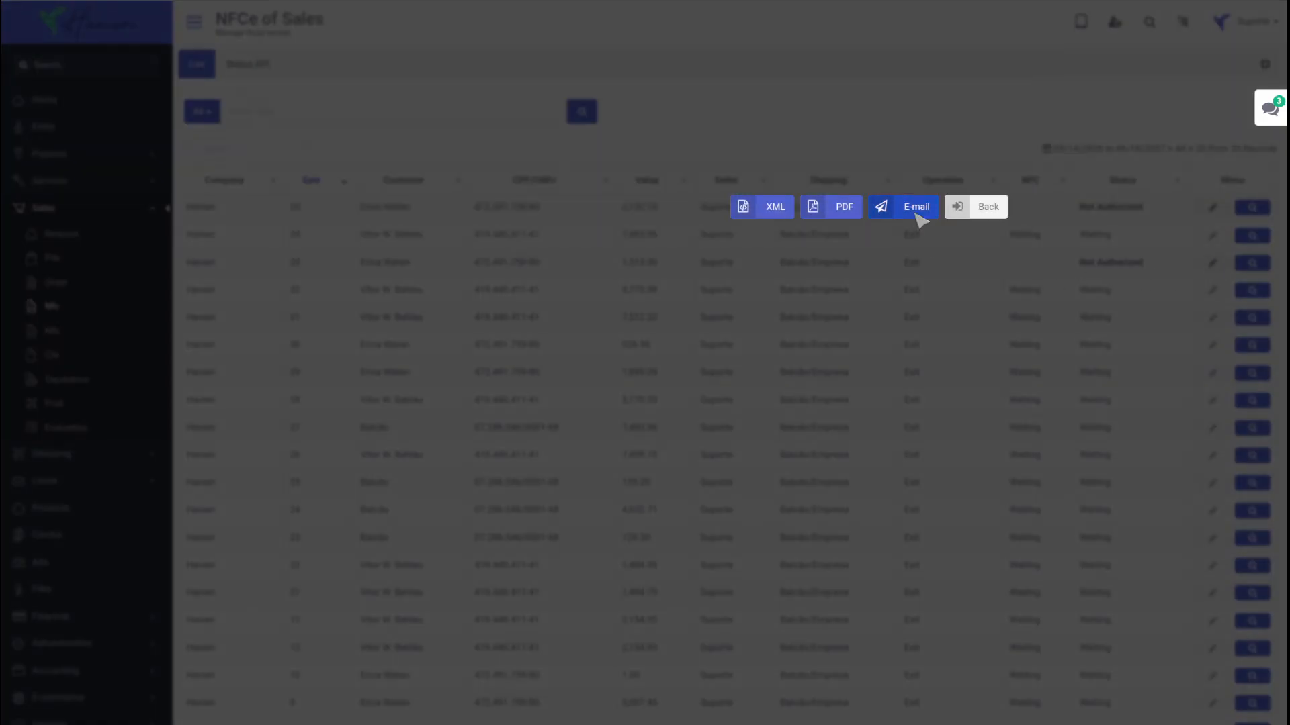
click(1127, 94)
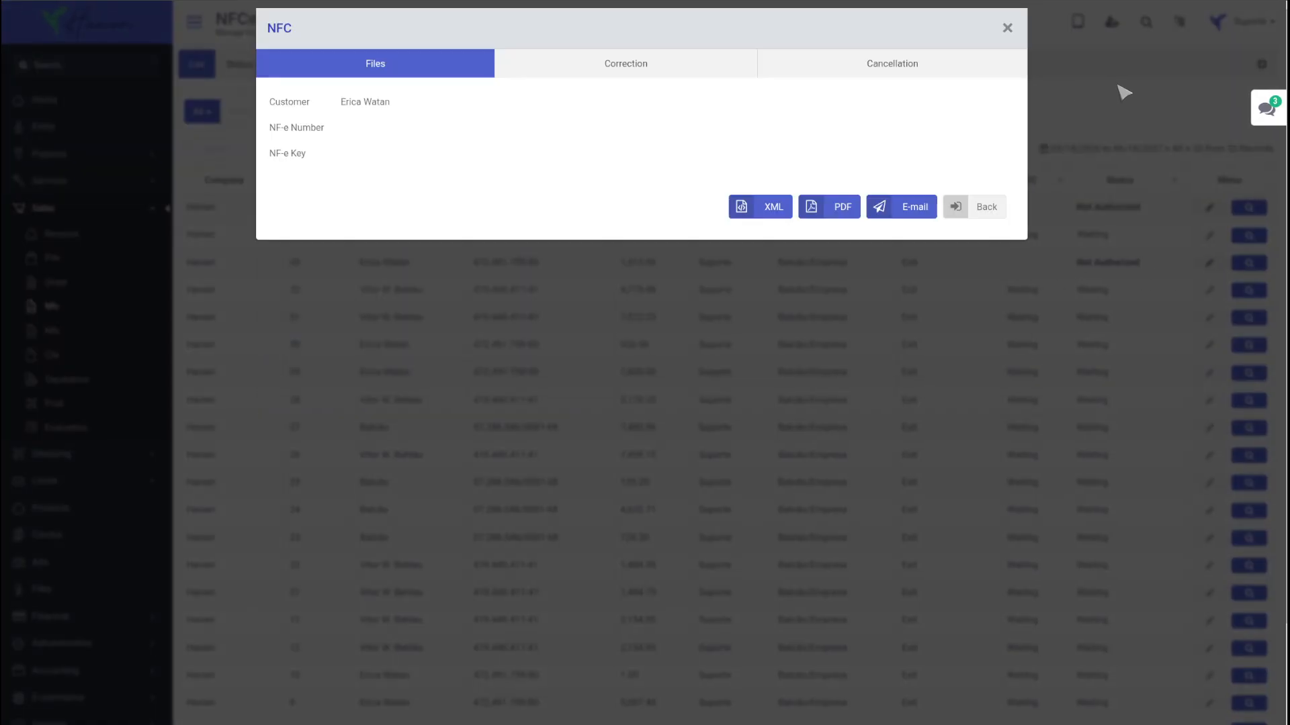
Examine the cancellation and correction letter sections of sale 33's NFC, including the correction transactions, and close the dialog
click(903, 74)
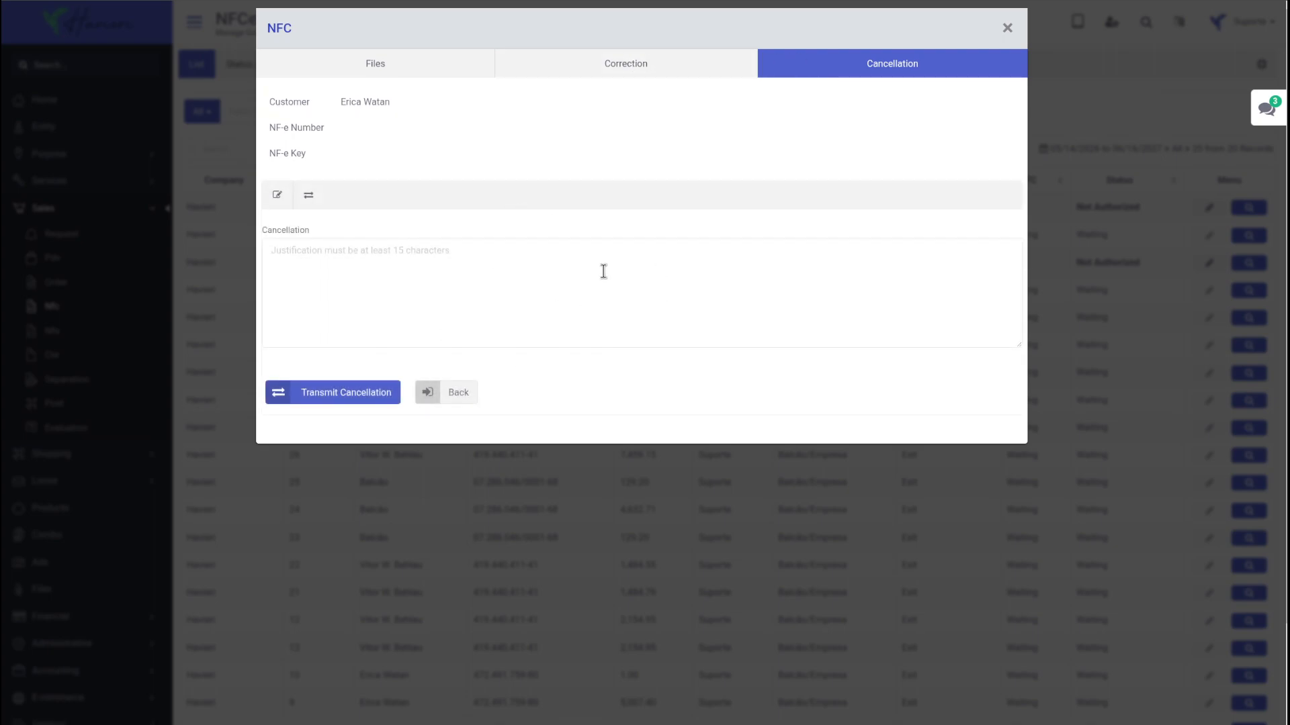
click(631, 65)
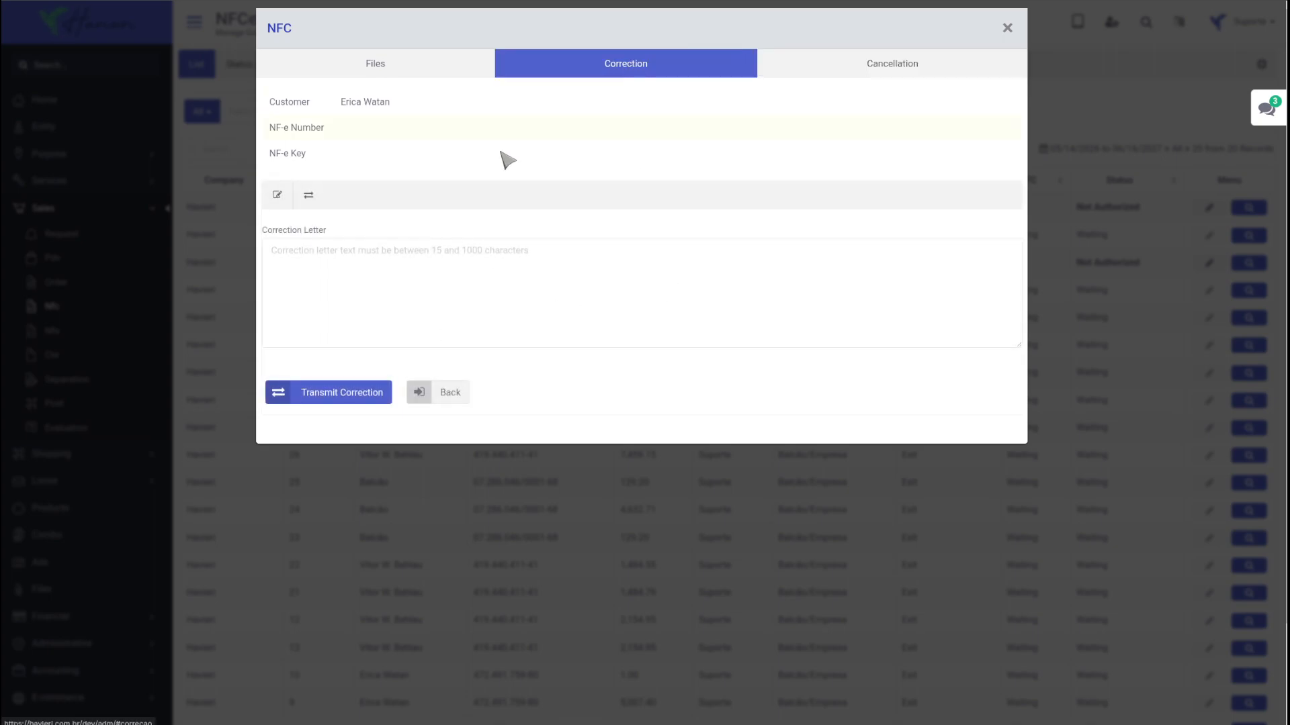
click(309, 203)
click(278, 199)
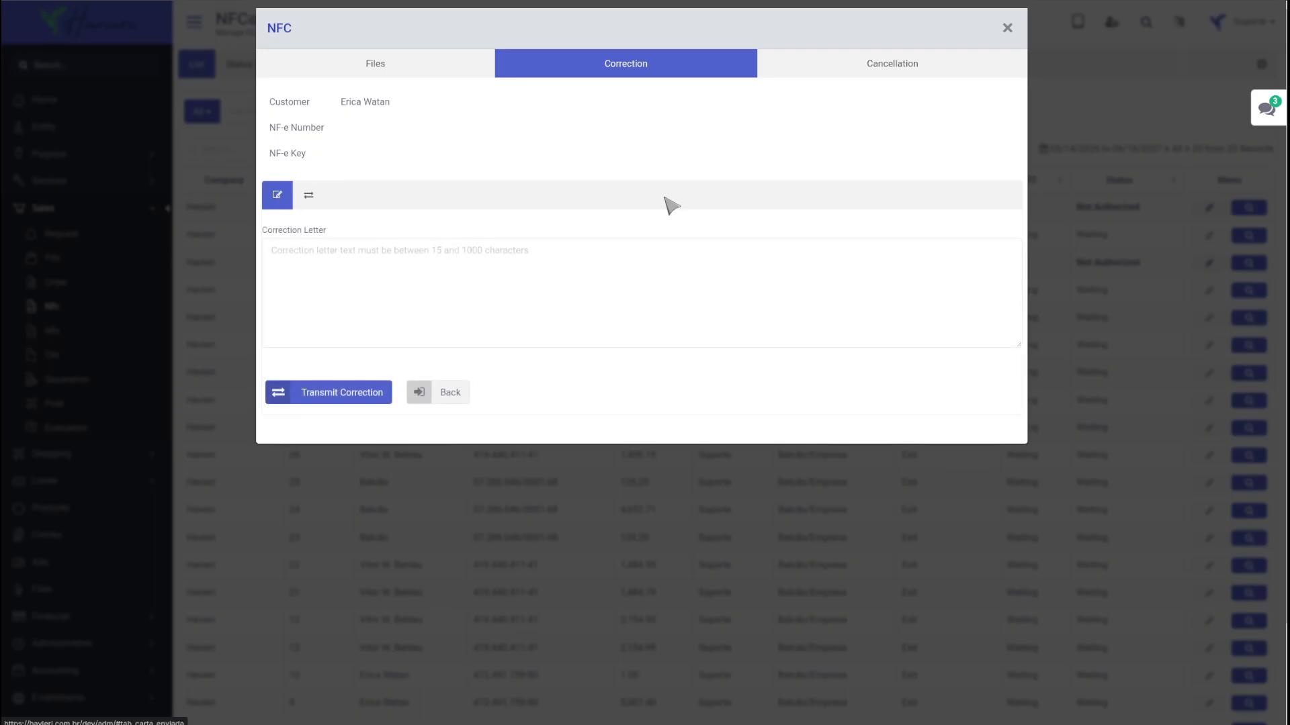
click(1089, 121)
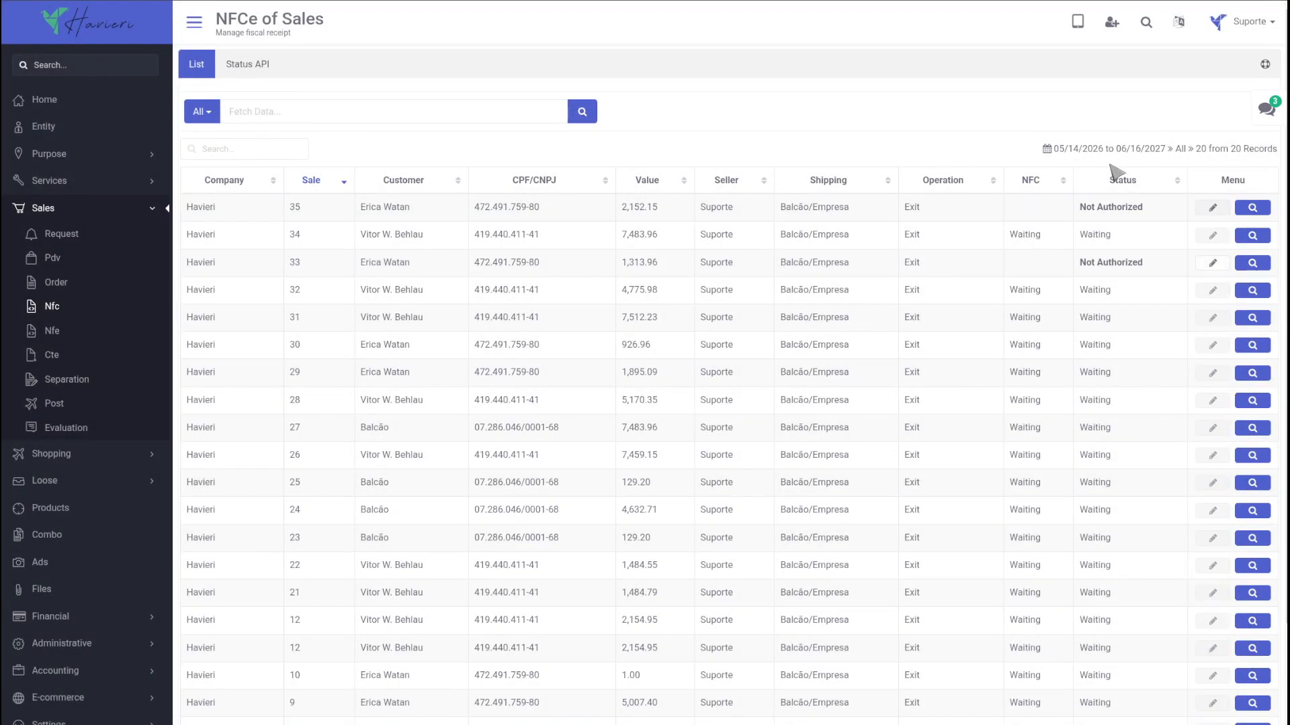
Open sale 33 for NFC generation and view the customer's shipping, financial and six-month history chart sections
click(1253, 265)
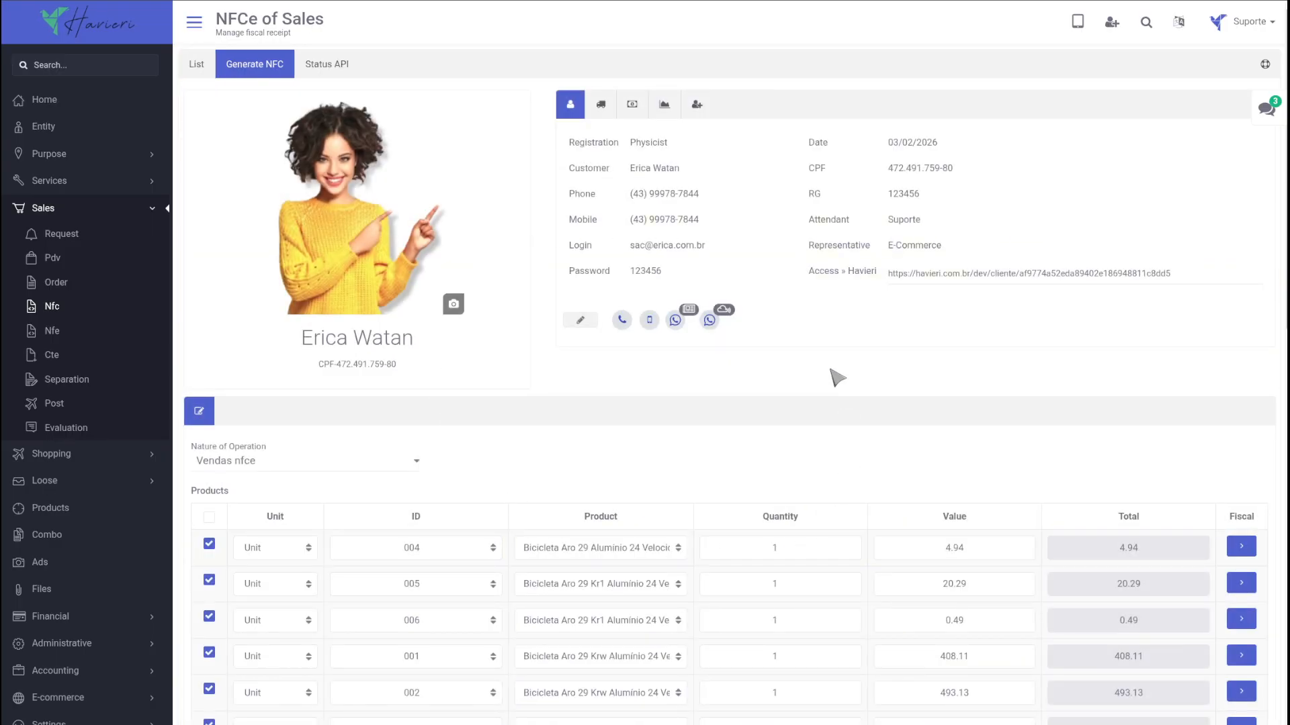
click(597, 109)
click(633, 107)
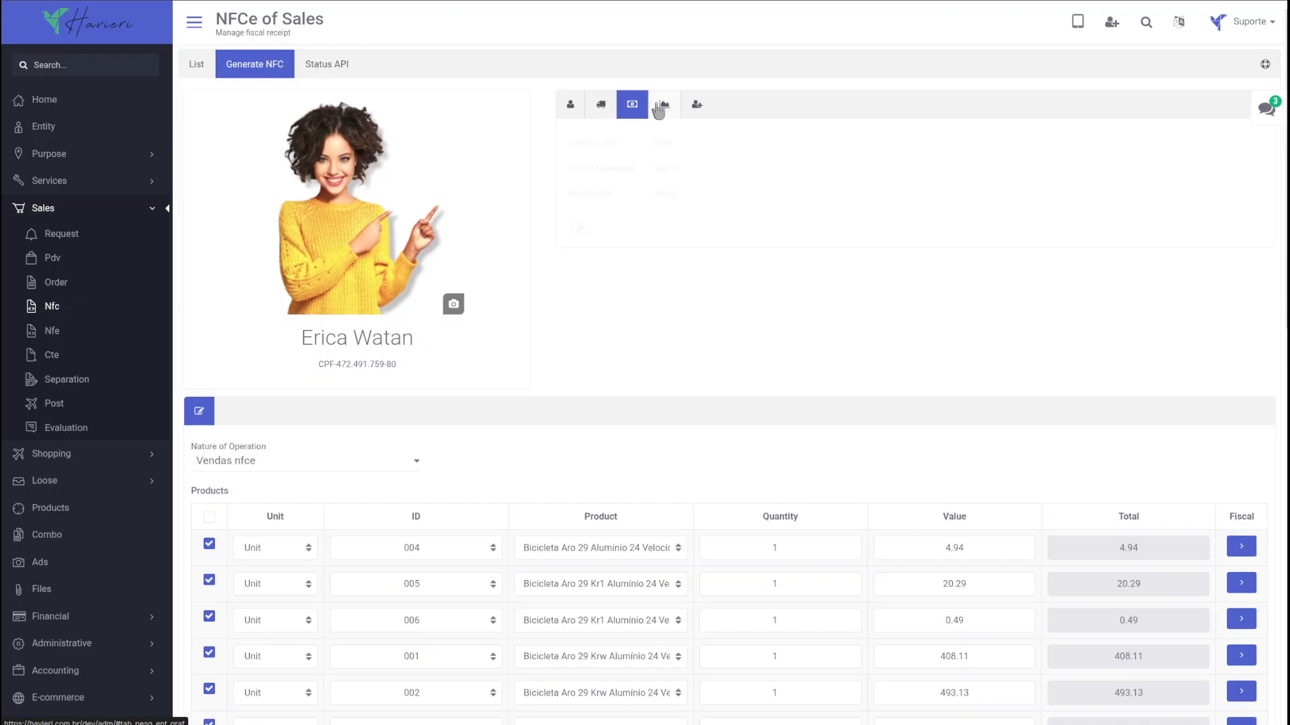
click(661, 108)
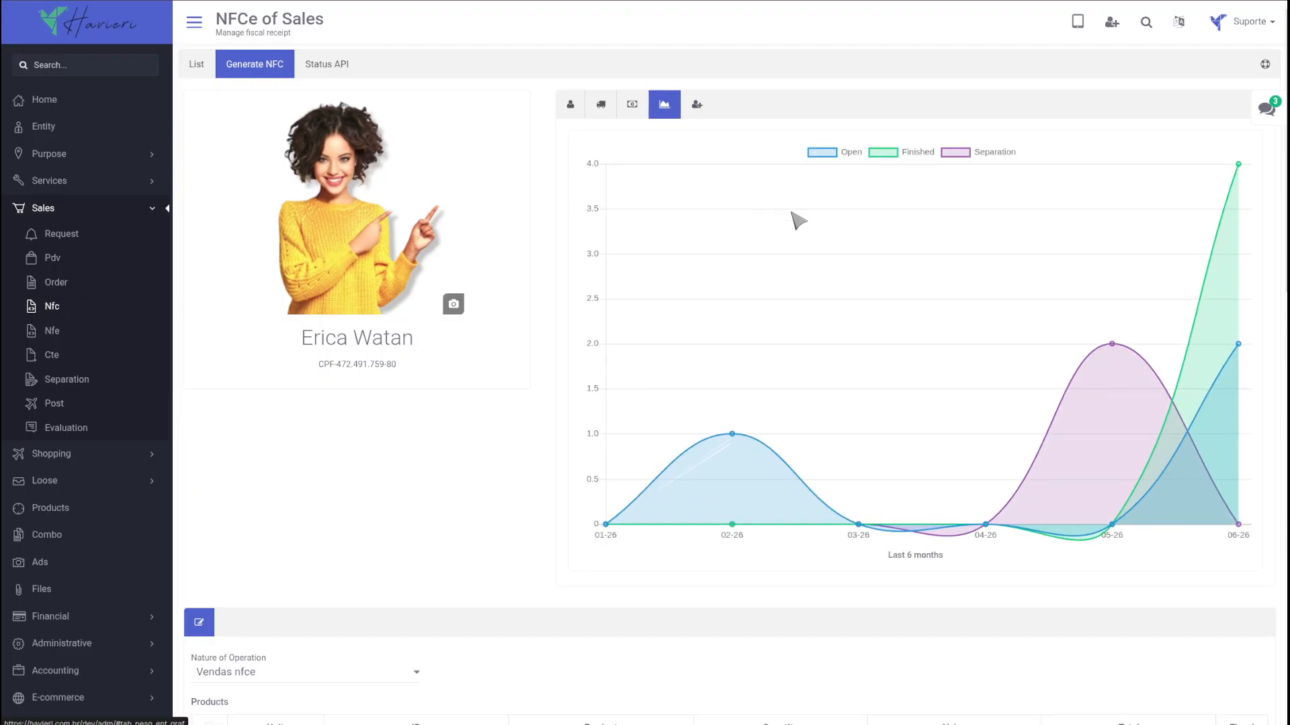
Compare the history chart's series by hiding and restoring Separation, Finished and Open
click(956, 157)
click(950, 159)
click(885, 154)
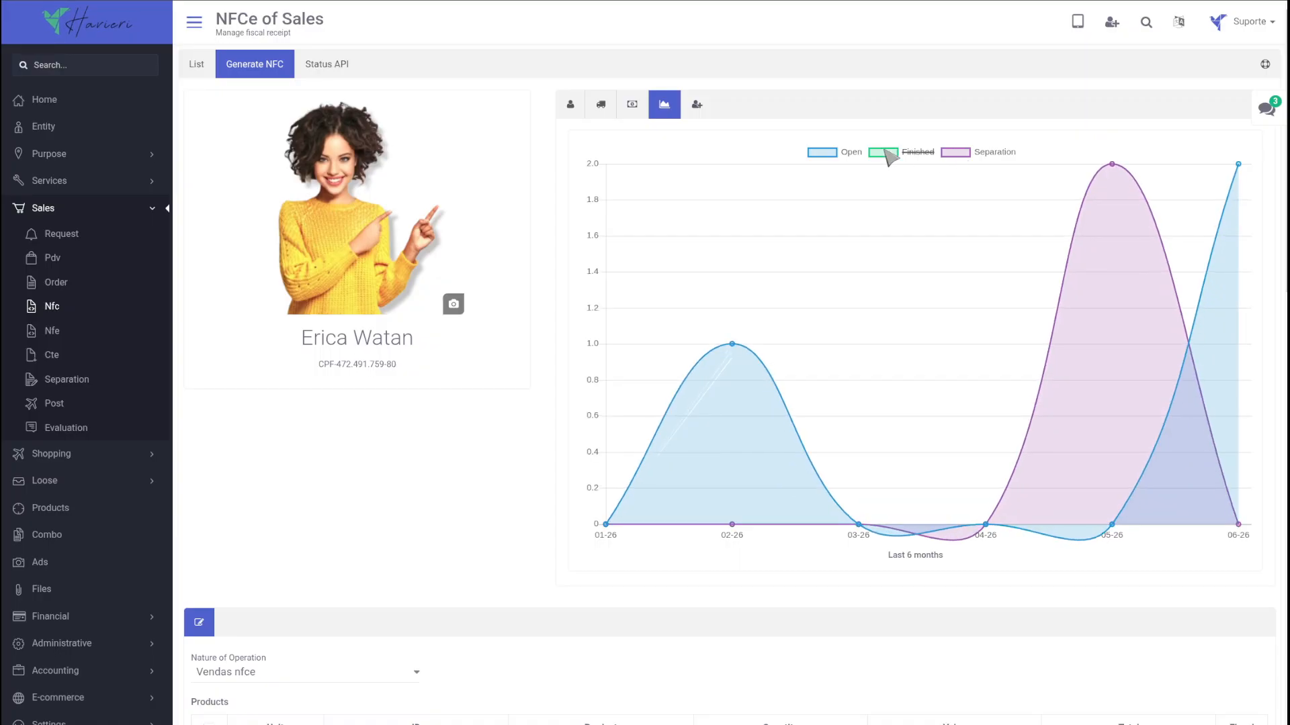
click(820, 157)
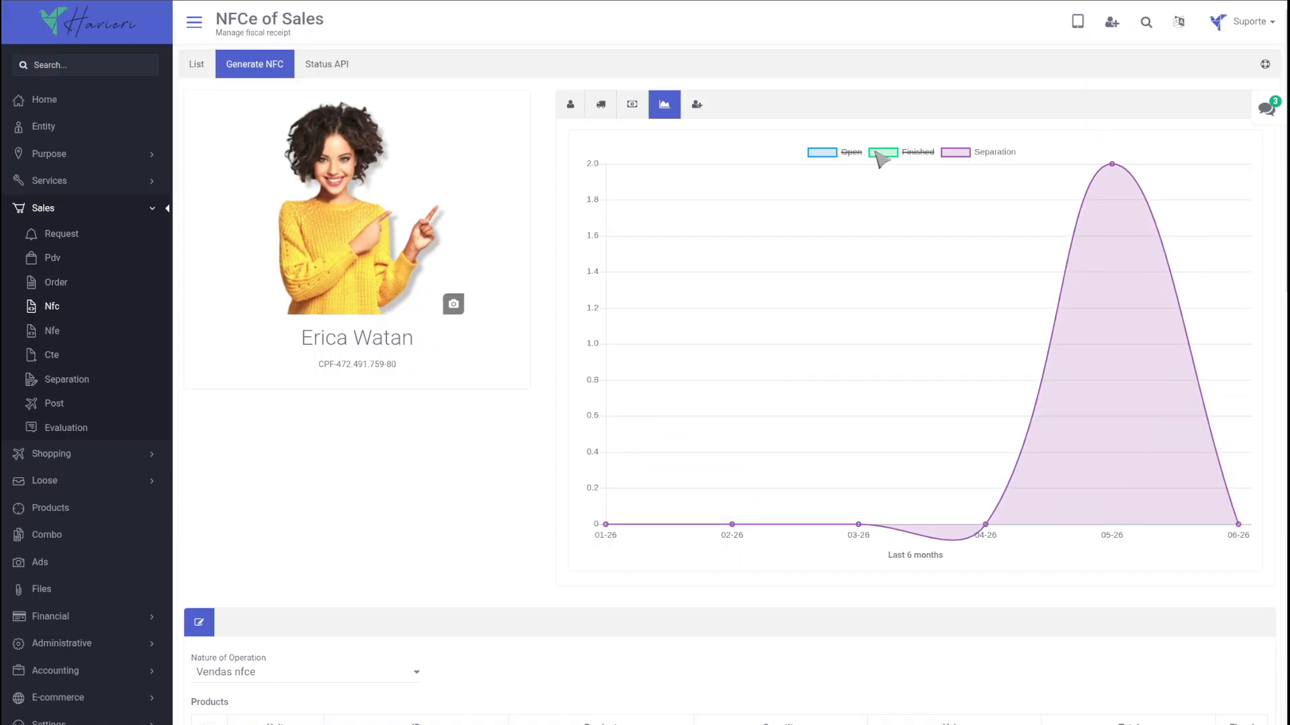
click(881, 157)
click(821, 158)
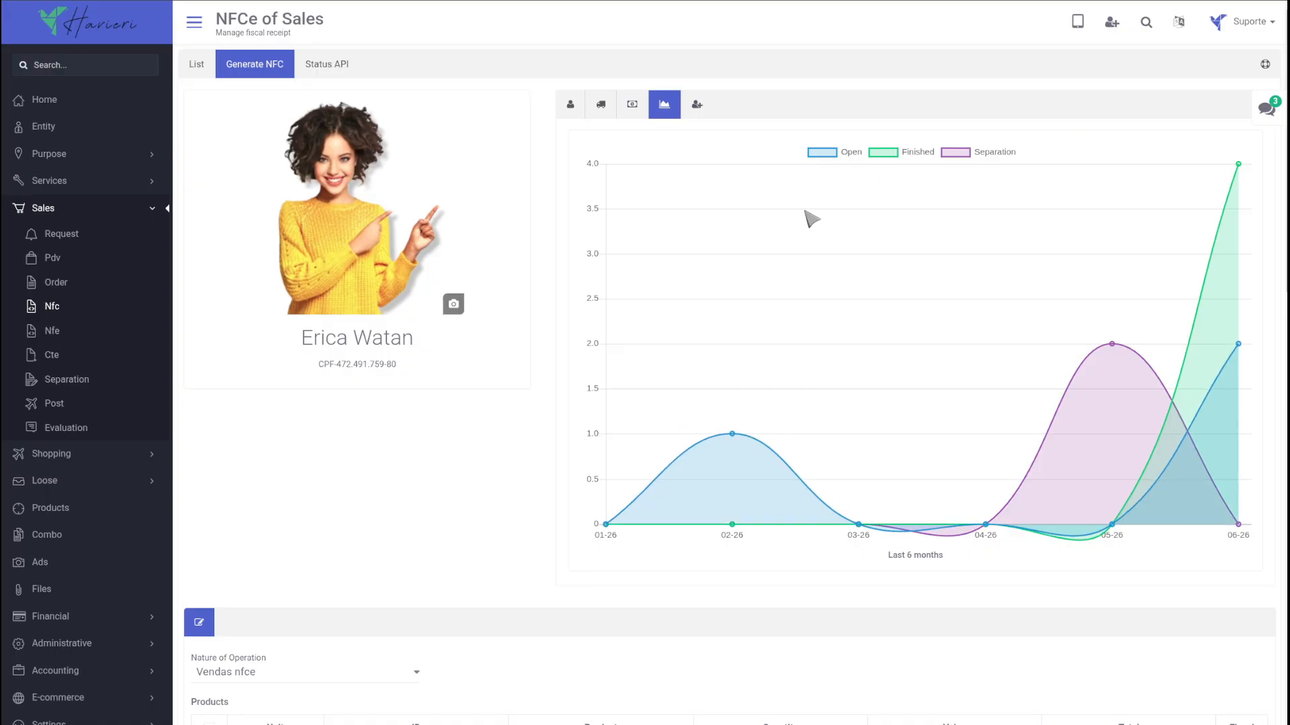
Set product 004's ICMS ST to 60 - Previously collected through tax substitution, and expand product 001's fiscal details
scroll(745, 276, down, 5)
scroll(740, 270, down, 3)
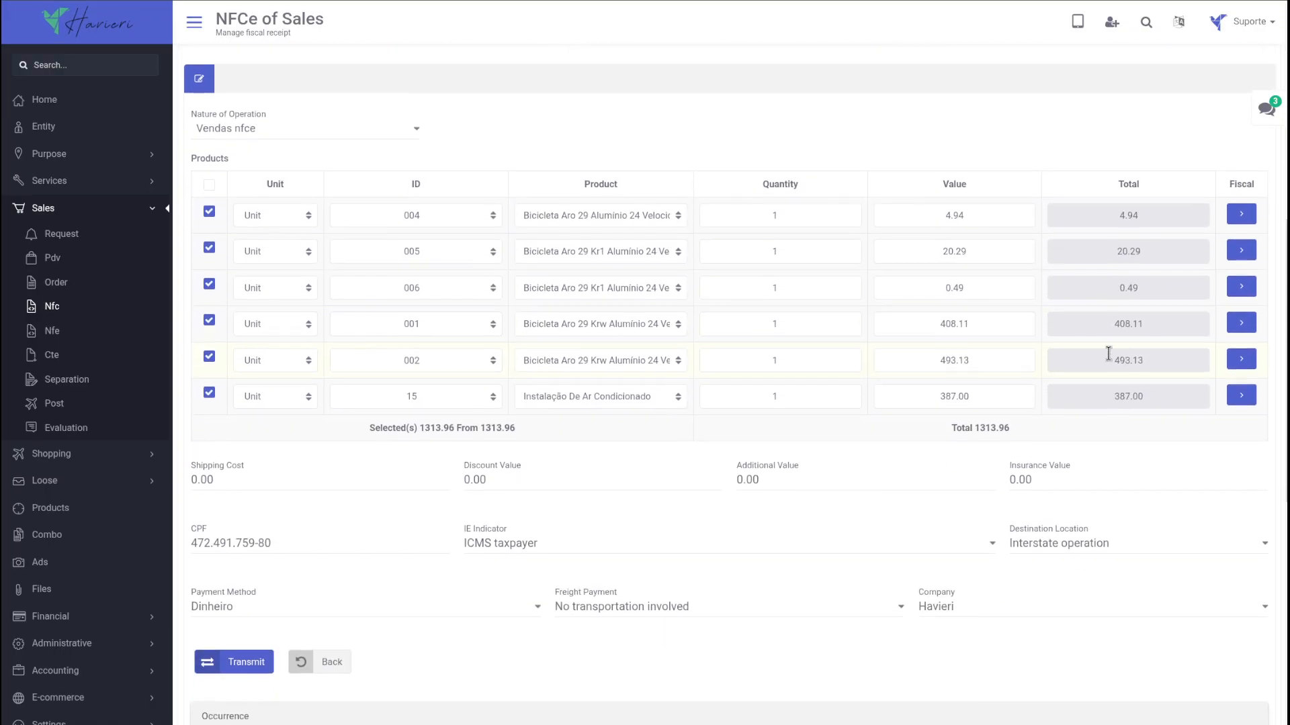
click(1238, 210)
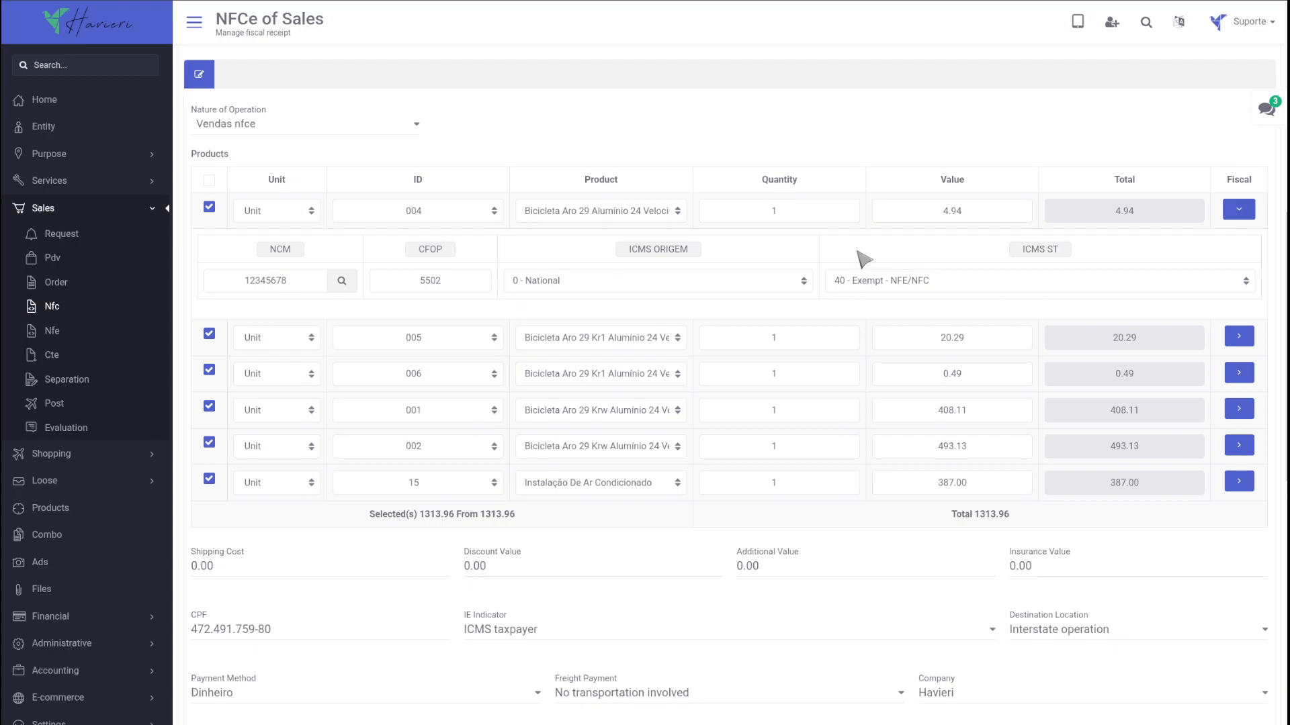
click(916, 282)
click(908, 420)
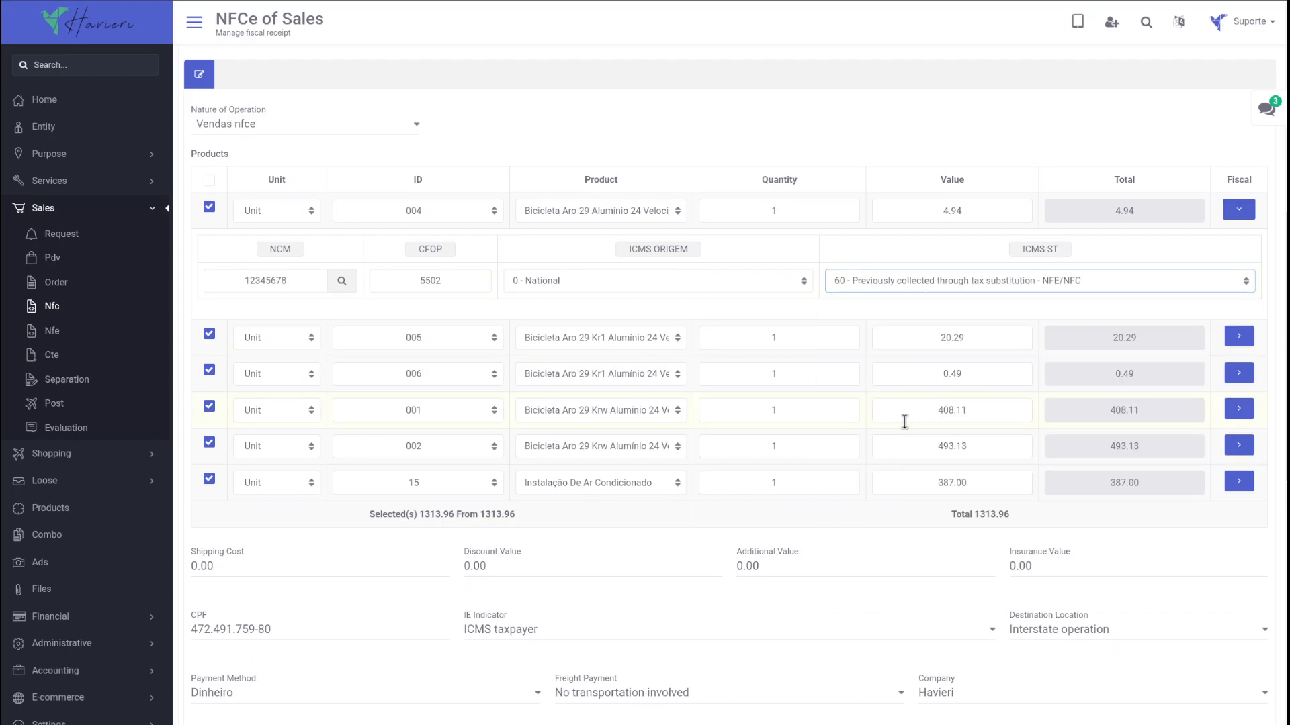
click(1238, 410)
scroll(941, 417, down, 3)
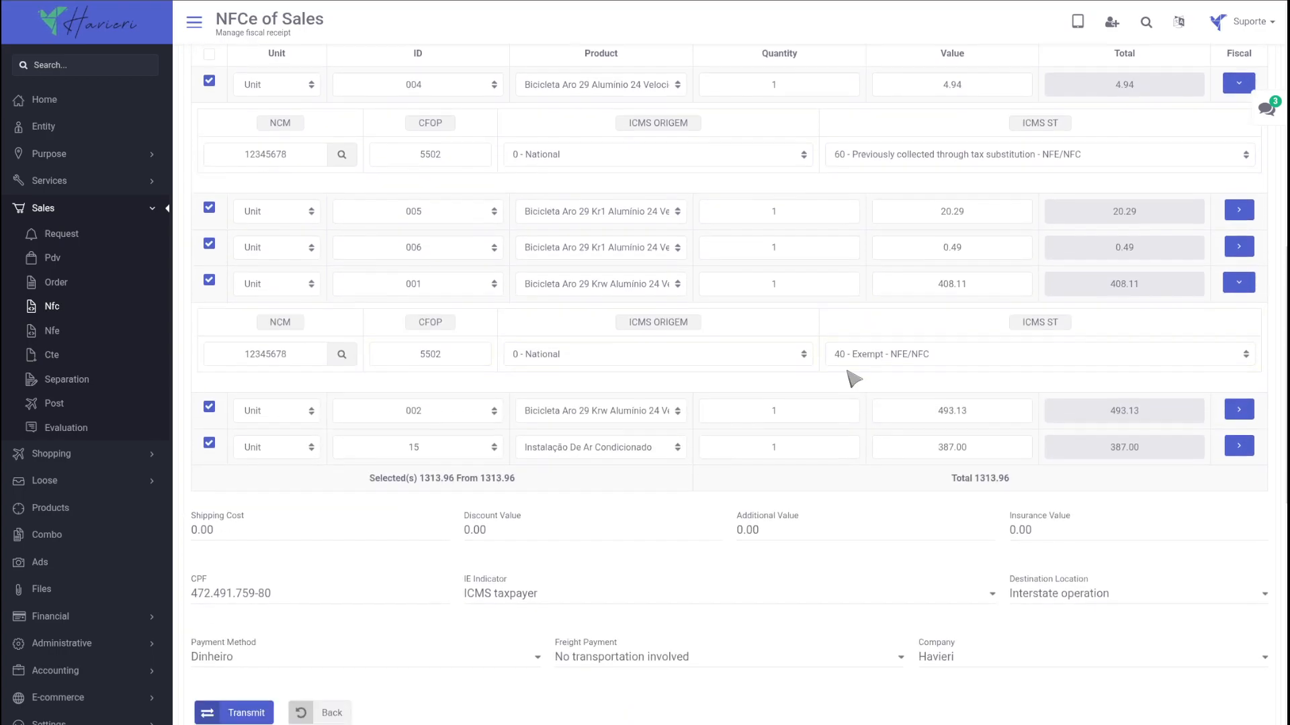
Set the shipping cost to 125.00 and the freight payment to Freight paid by sender (CIF)
drag(316, 452, 195, 449)
text(25.00)
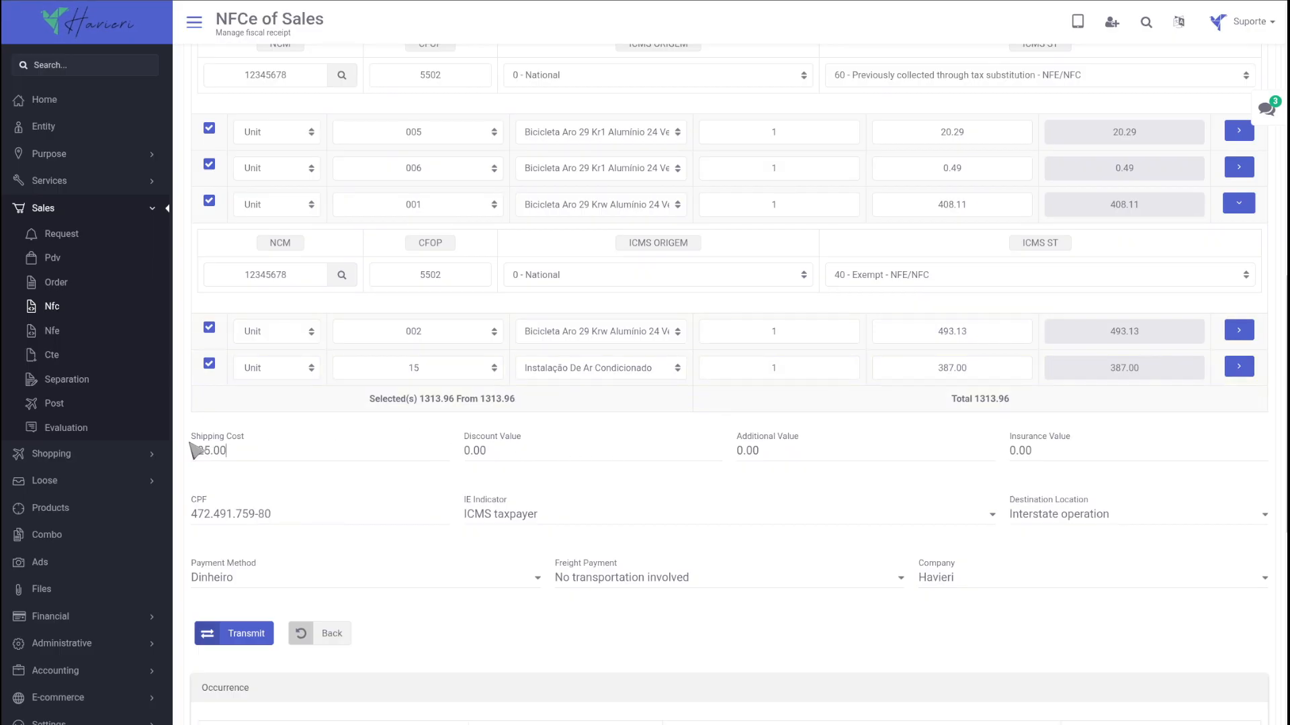
click(638, 622)
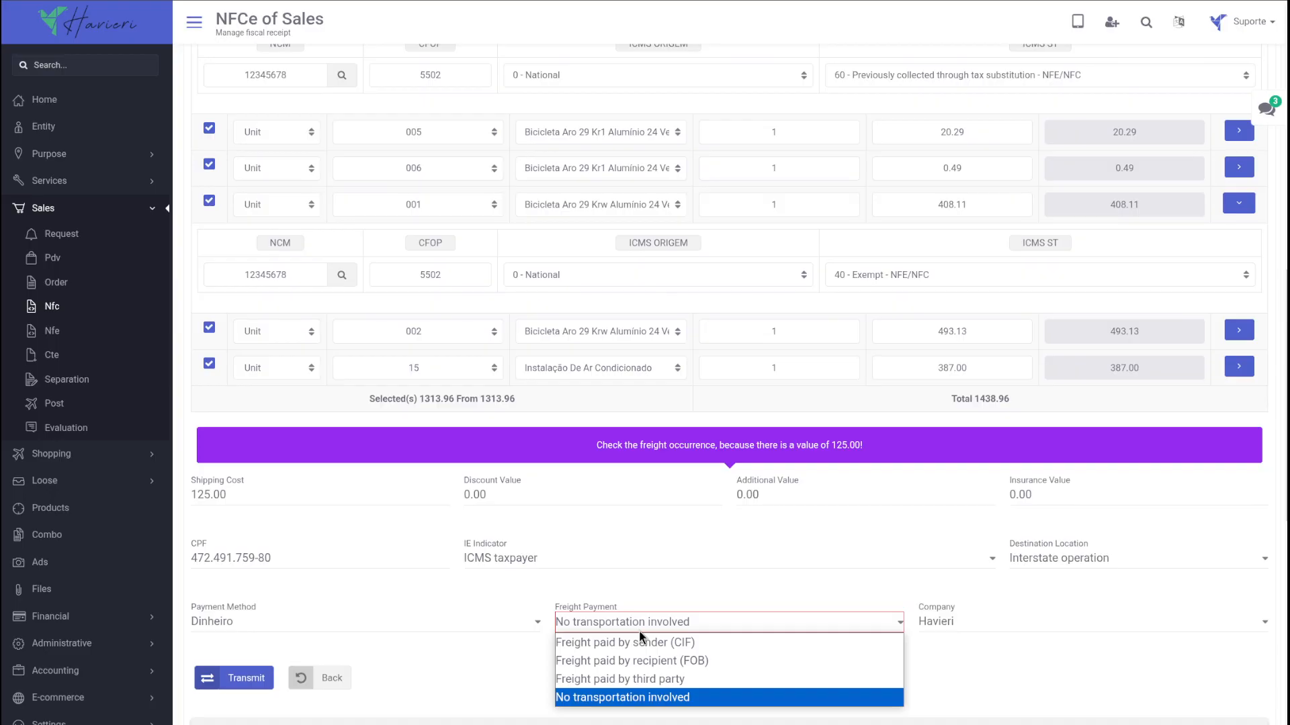
click(642, 644)
Set the destination location to Internal operation and the IE indicator to Taxpayer exempt from ICMS registration
click(1064, 518)
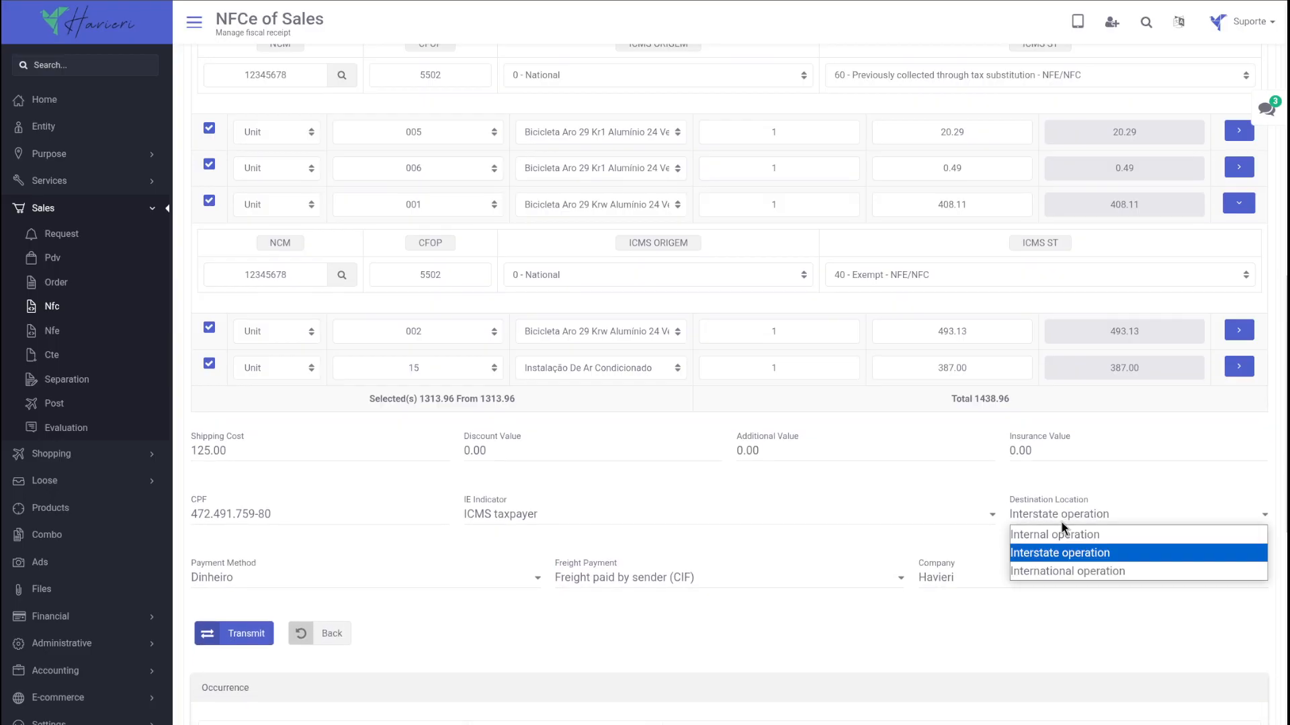
click(1068, 534)
scroll(538, 403, down, 2)
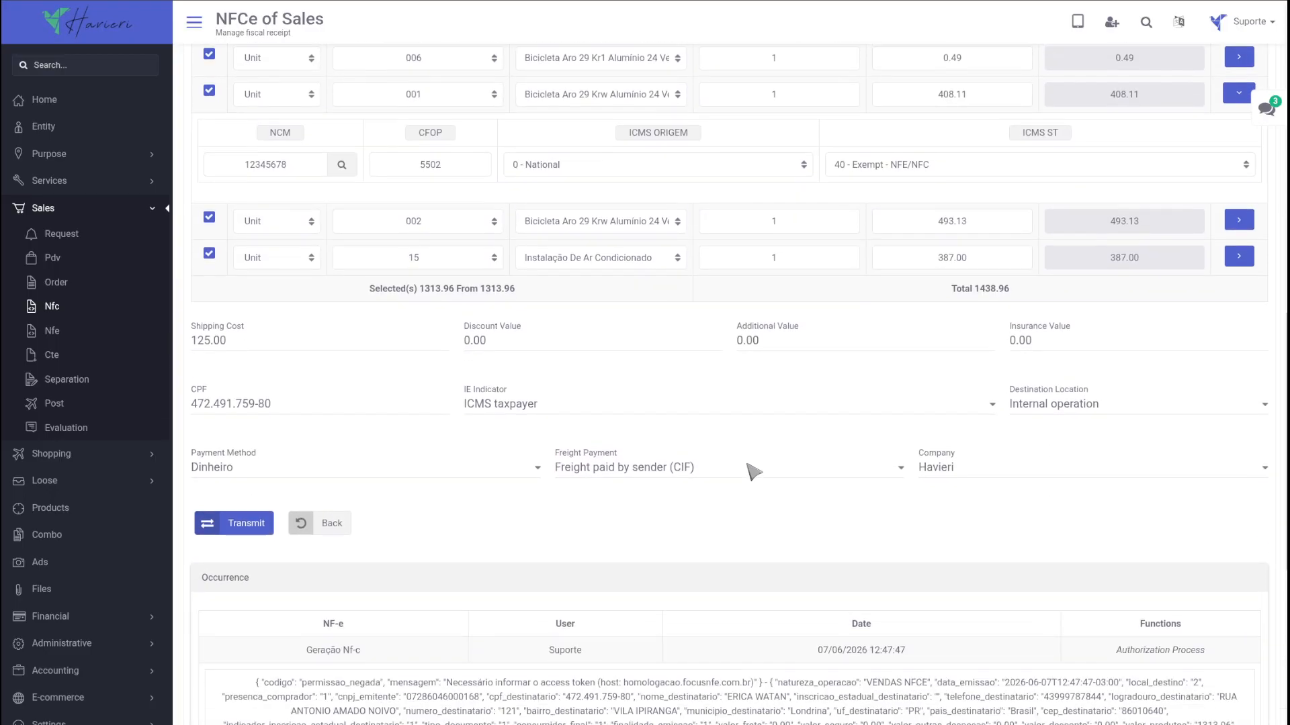
click(538, 377)
click(531, 415)
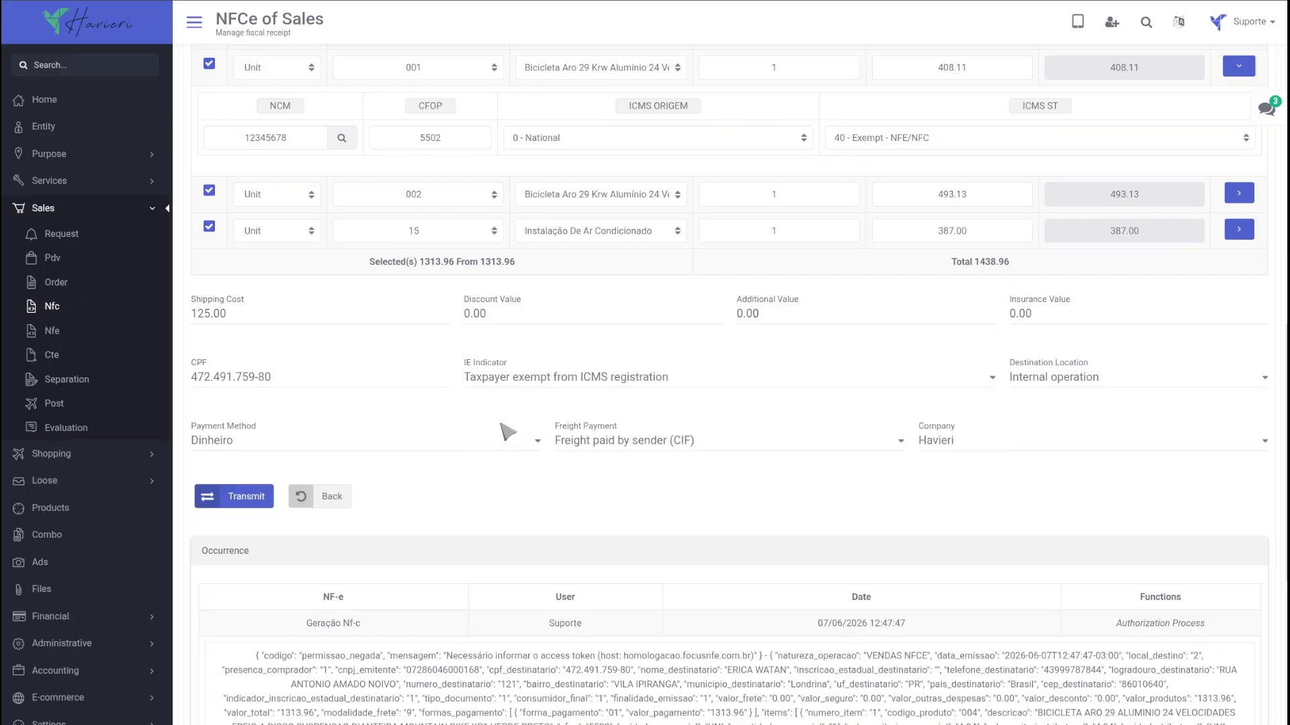
Try Faturado Avulso and PayPal as the receipt's payment method
click(273, 443)
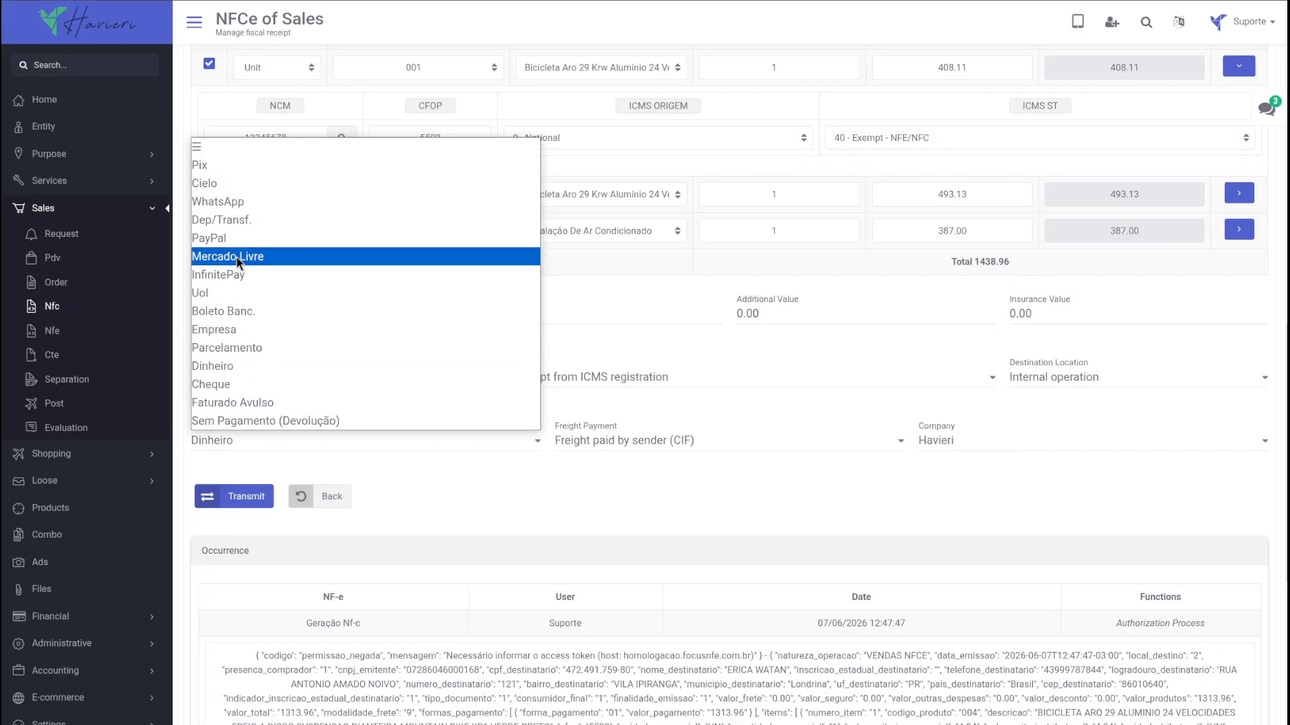
click(255, 402)
click(255, 443)
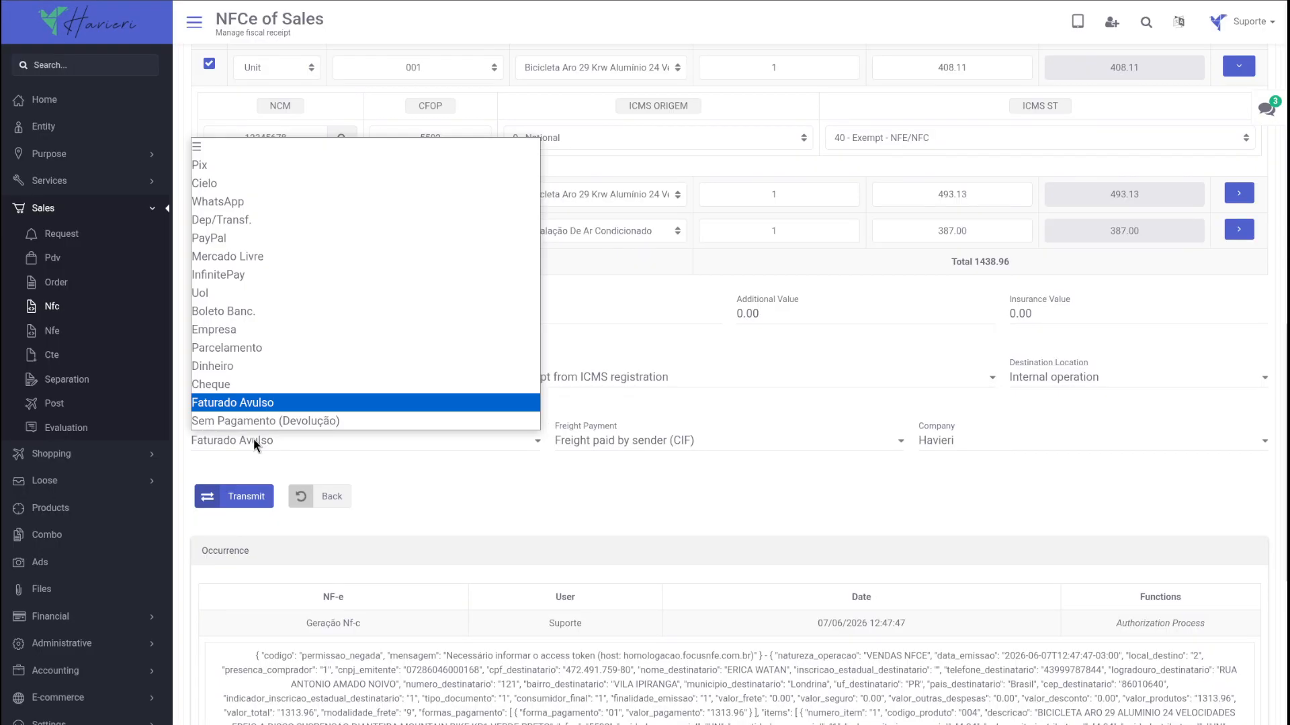
click(246, 237)
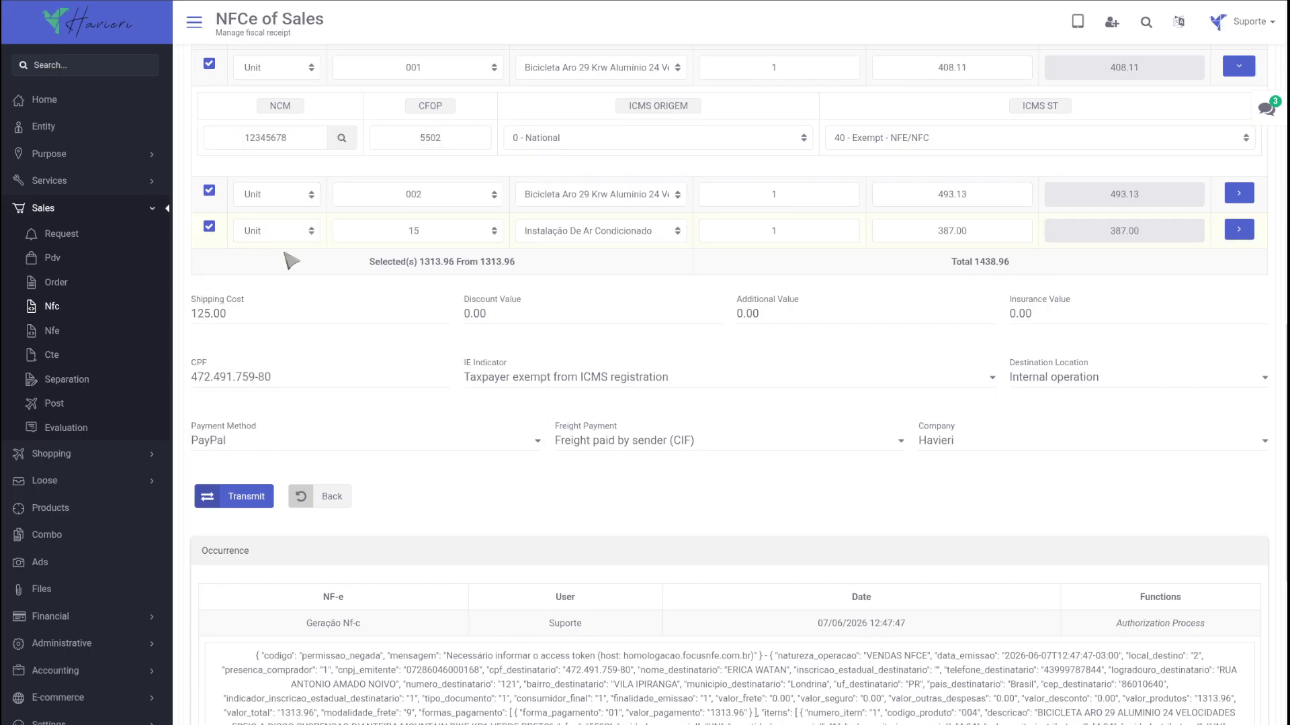
Set the payment method to Cielo with Visa as the card flag
click(390, 442)
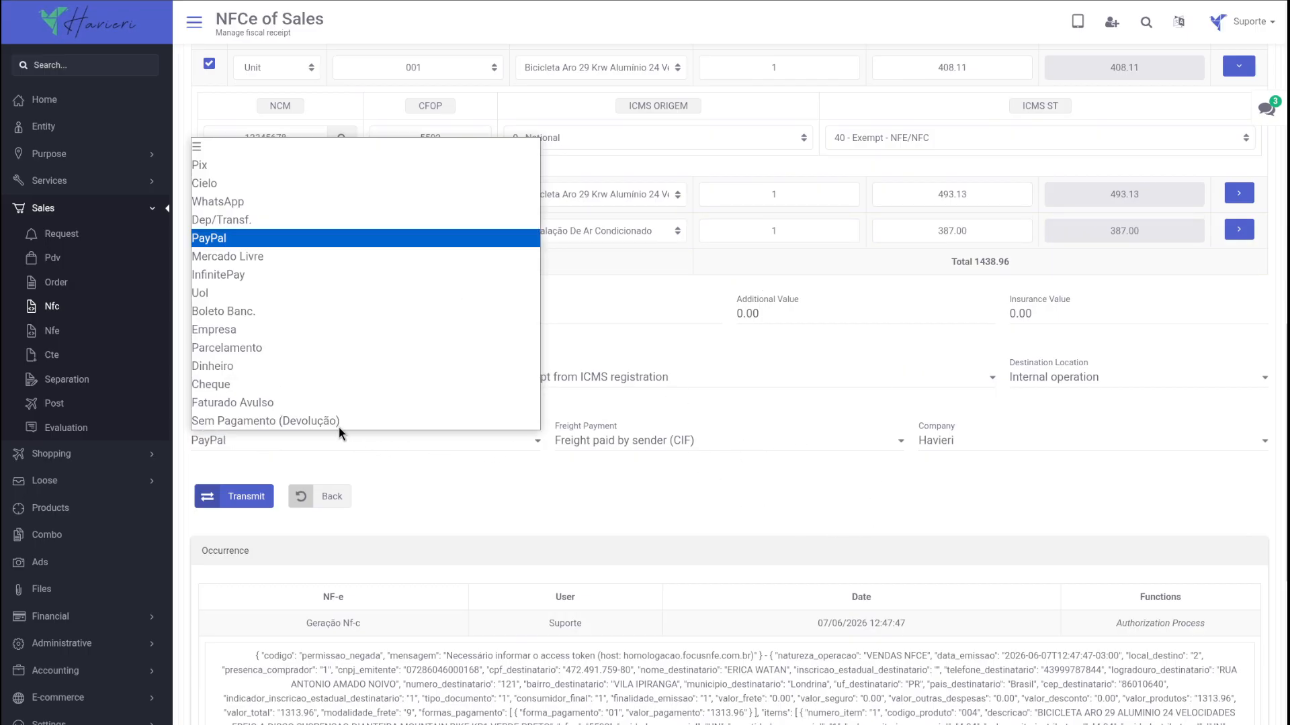
click(289, 179)
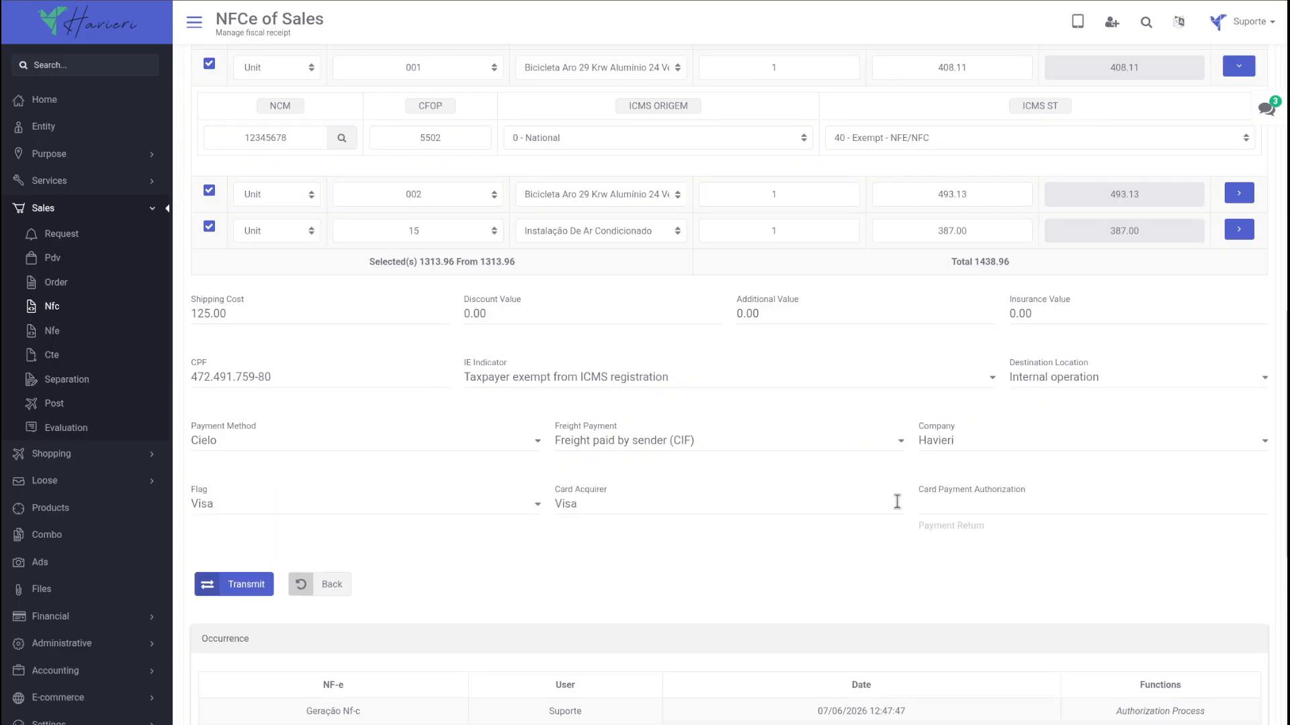
click(356, 508)
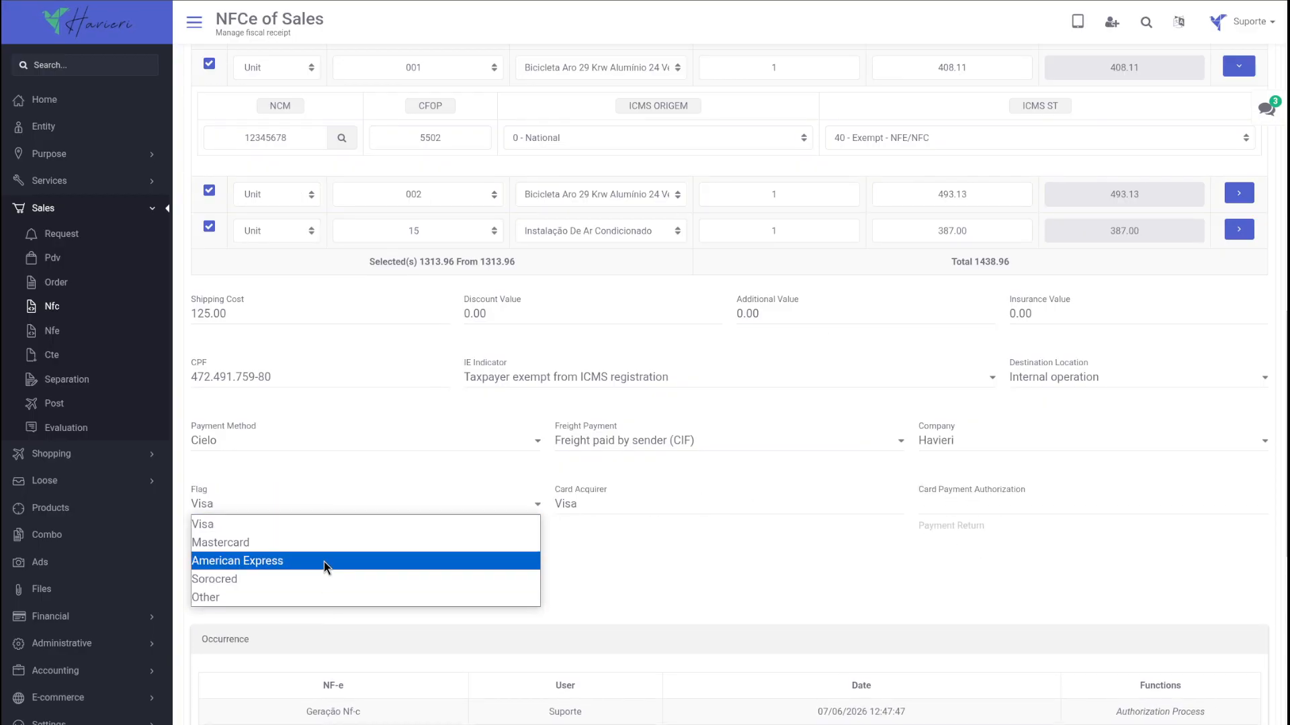
click(328, 526)
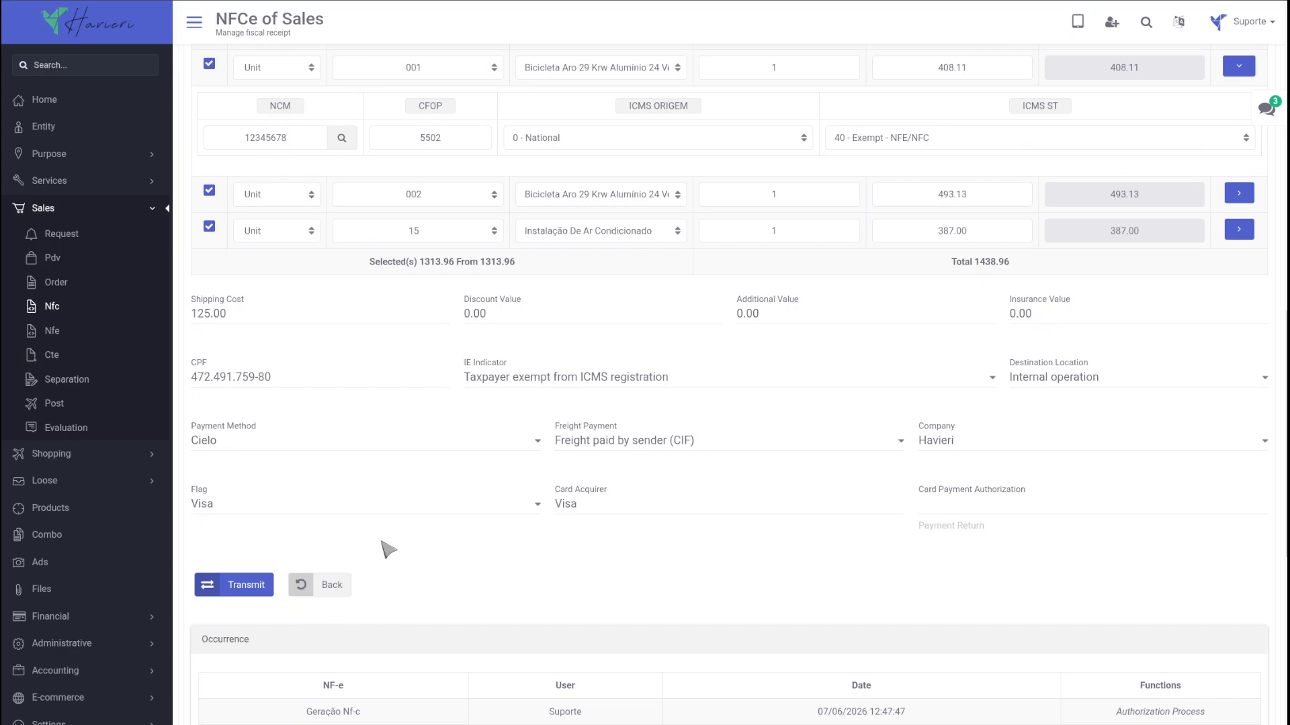
Return to the receipt list without transmitting and sort it by customer in descending order
click(329, 584)
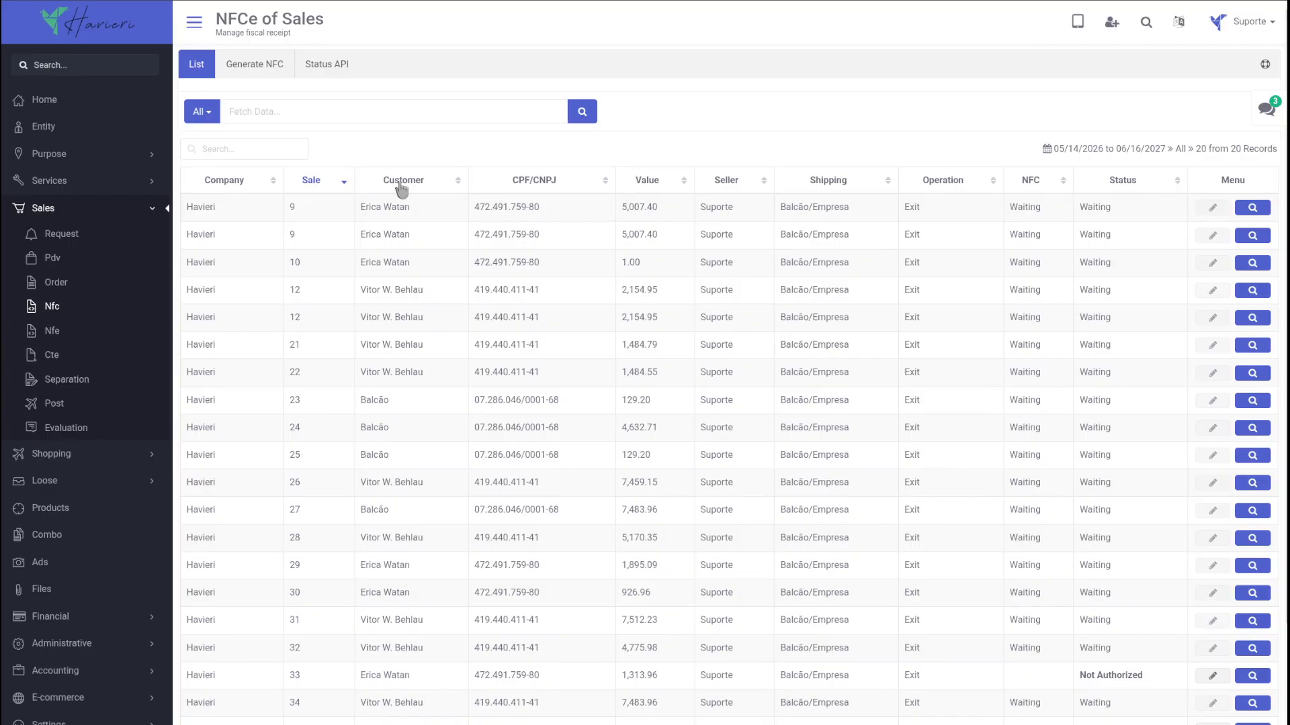
click(403, 186)
click(406, 187)
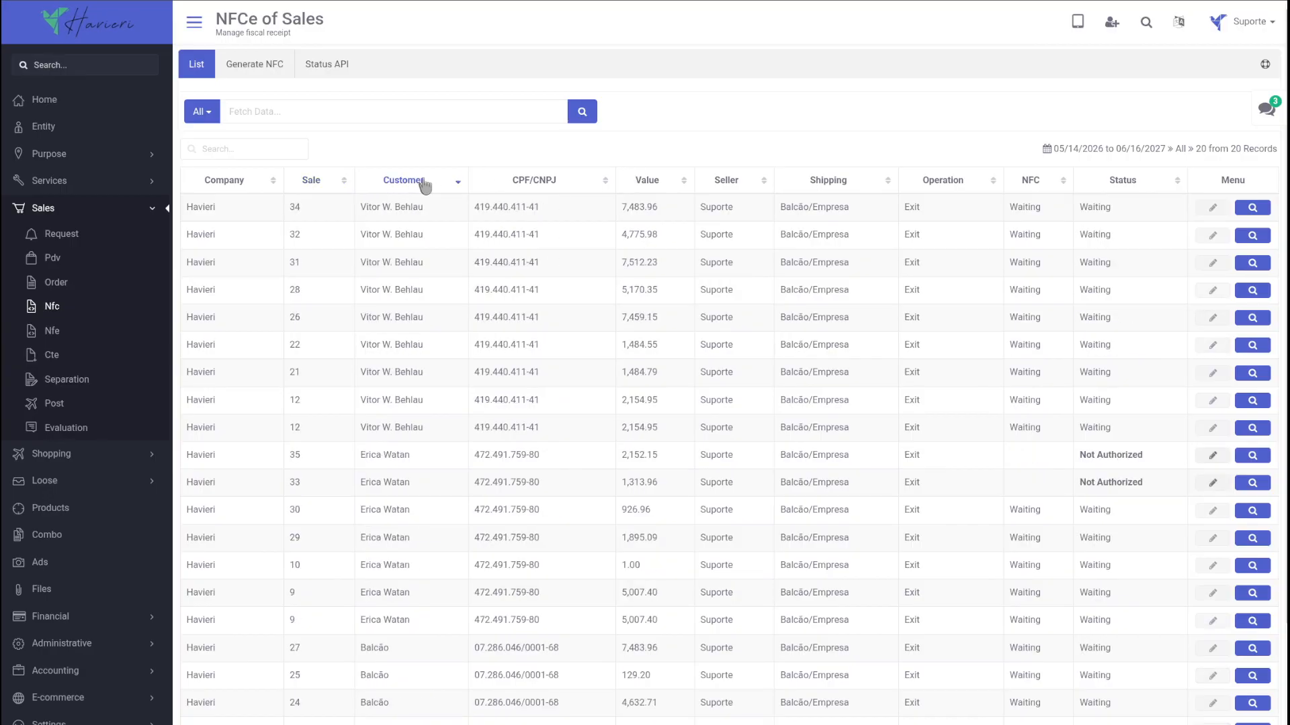
Check the uptime of the Focus NFe services in the API status view and return to the receipt list
click(327, 64)
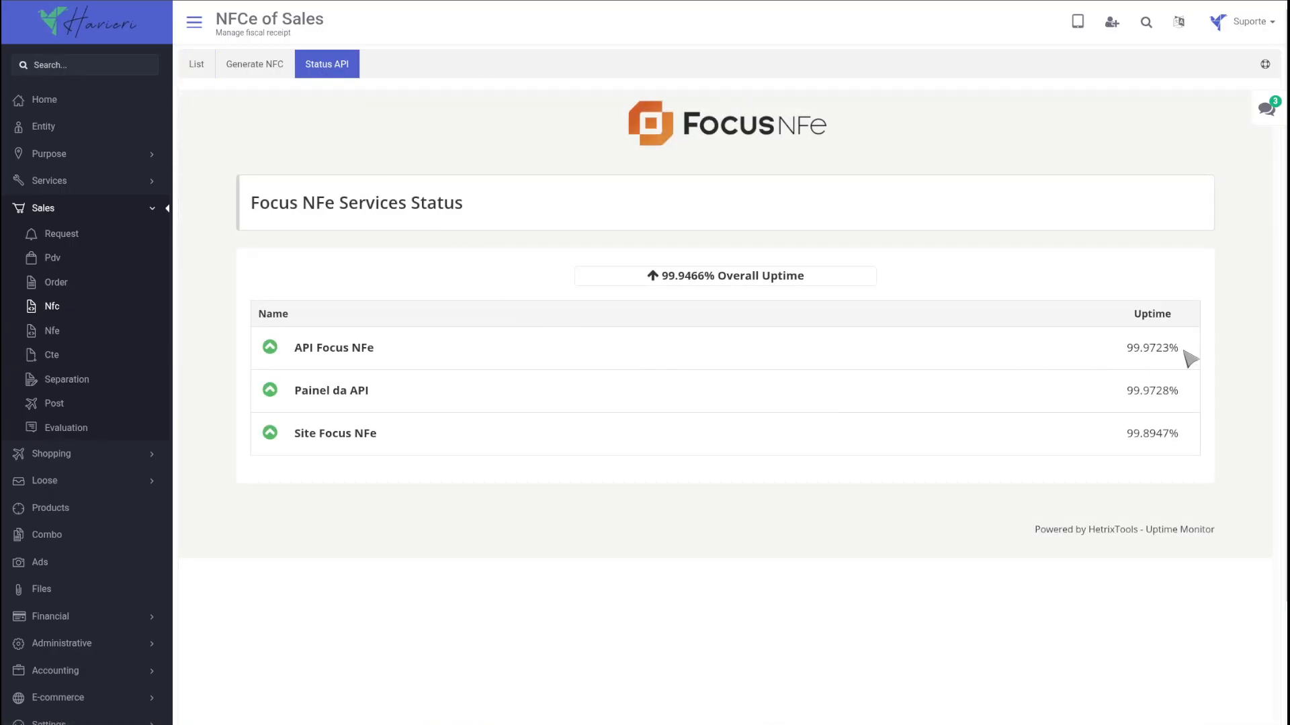
drag(1185, 351, 1118, 354)
click(973, 310)
click(197, 64)
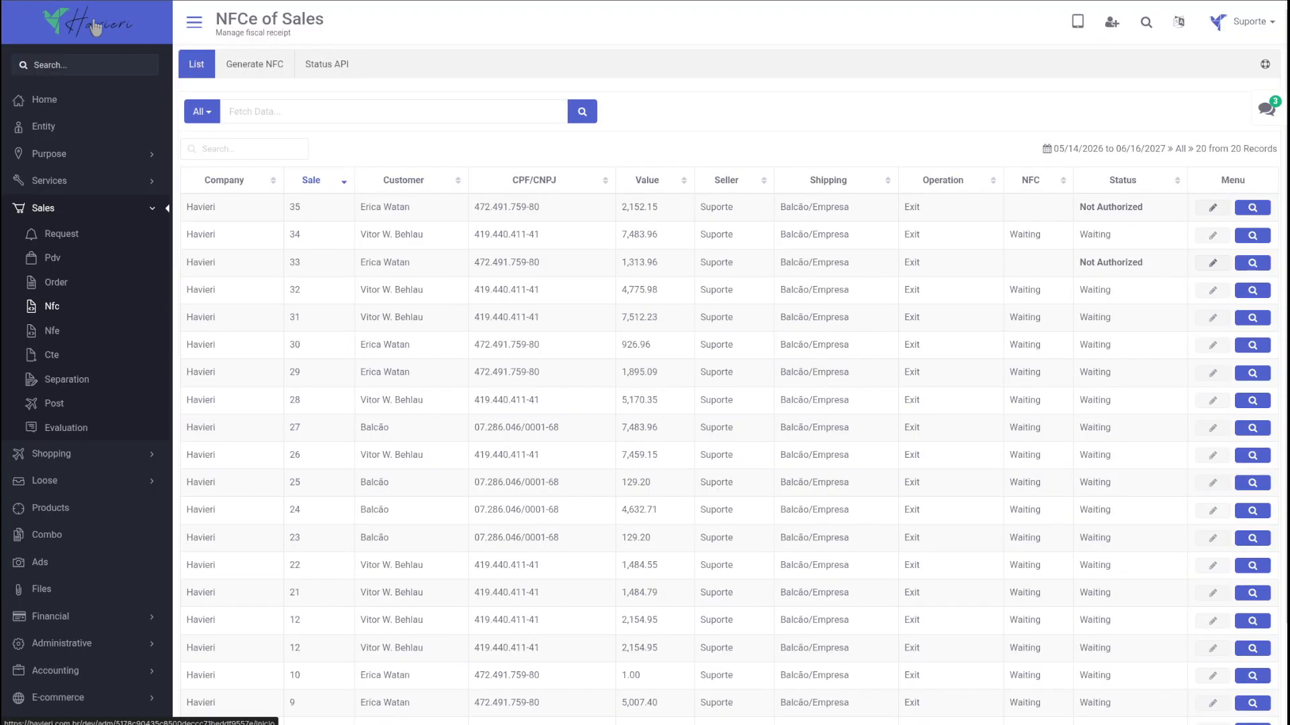